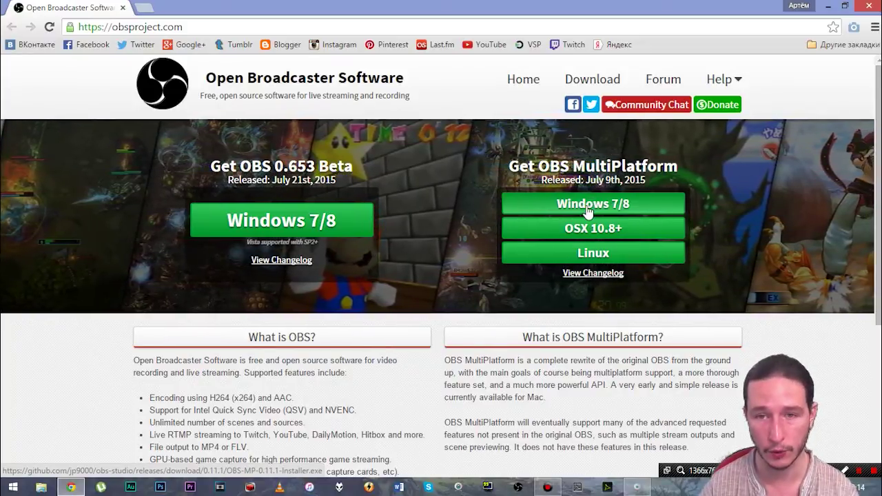
# Step: Abandon the OBS MultiPlatform installer download and launch OBS Classic from the taskbar
pyautogui.click(590, 203)
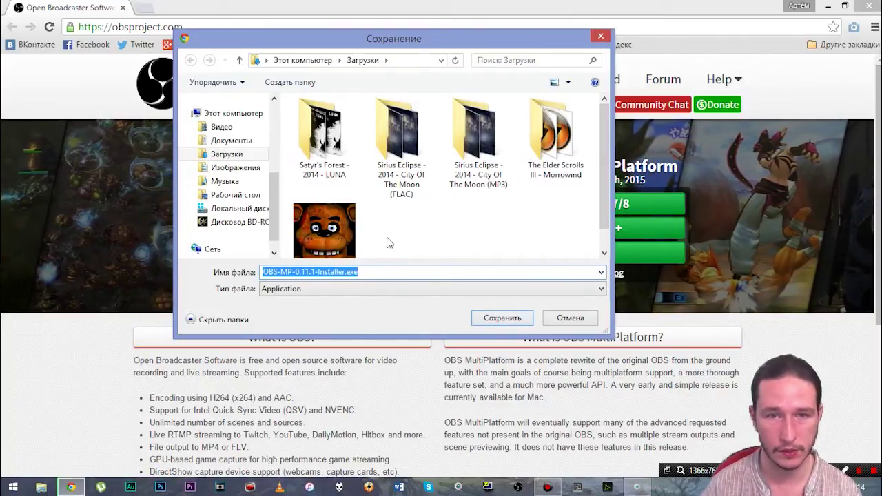
pyautogui.click(570, 318)
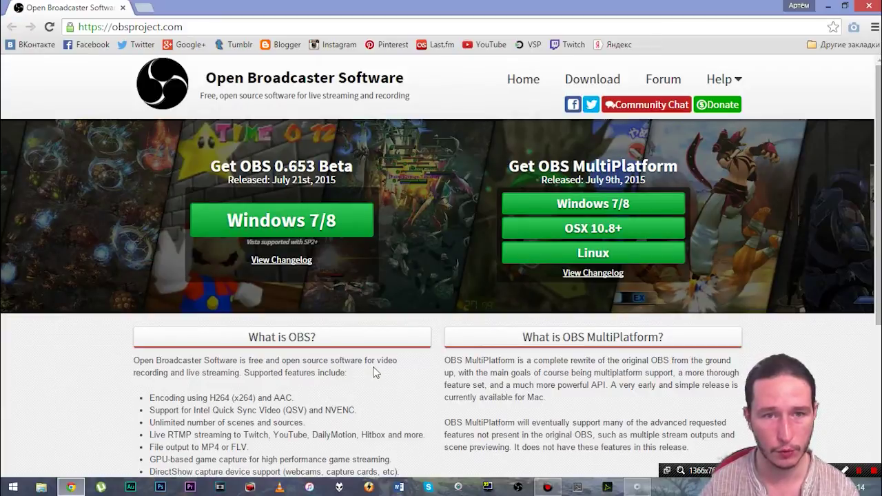
pyautogui.press('super+d')
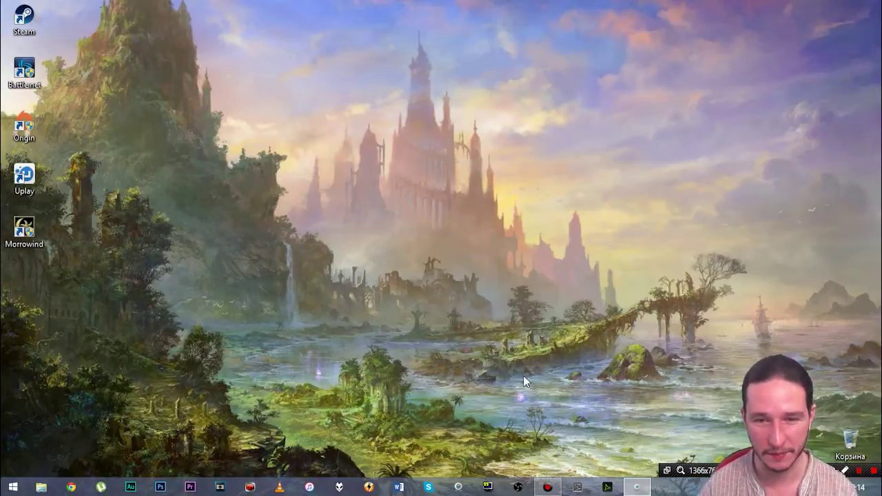
pyautogui.click(517, 487)
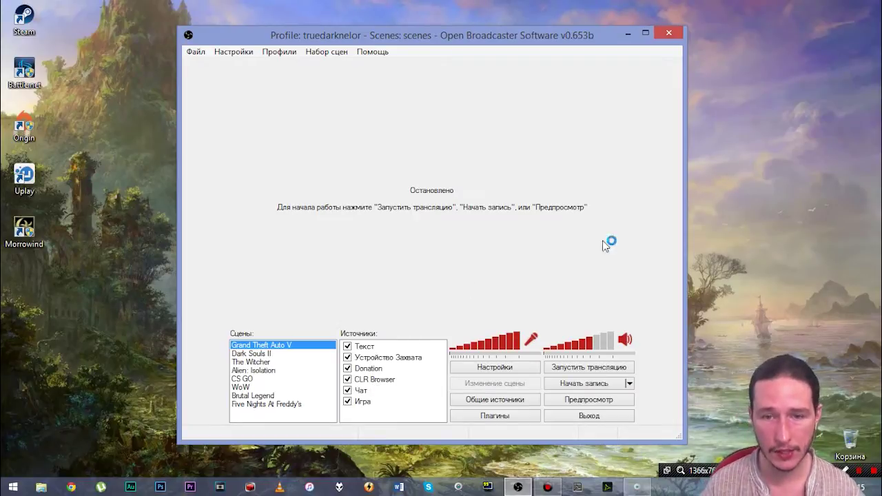
# Step: Open OBS Settings on the Encoding page with x264 CBR 1500 kbps and AAC 128 audio
pyautogui.click(493, 369)
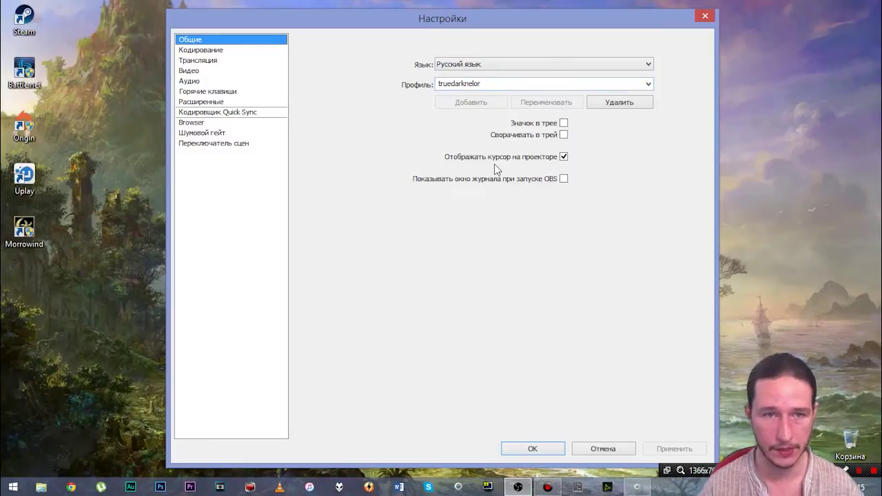
pyautogui.click(183, 52)
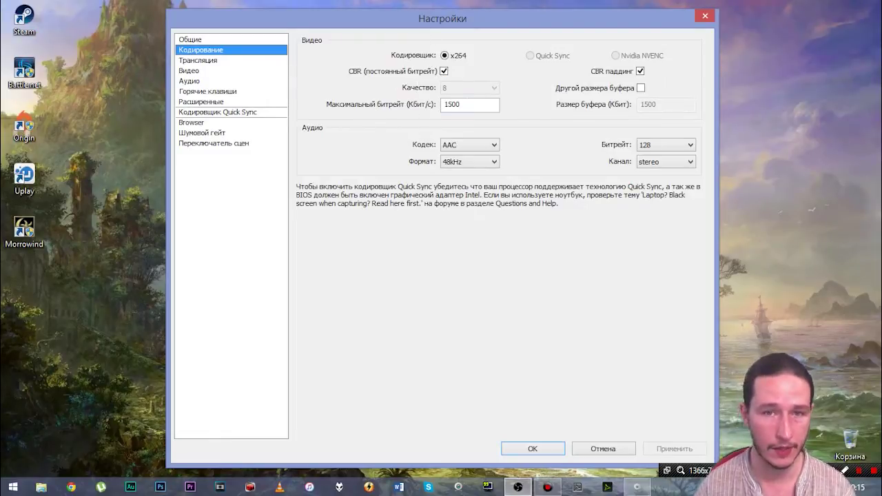
# Step: Check the encoding page's 128 audio bitrate and stereo channel settings
pyautogui.moveTo(443, 111)
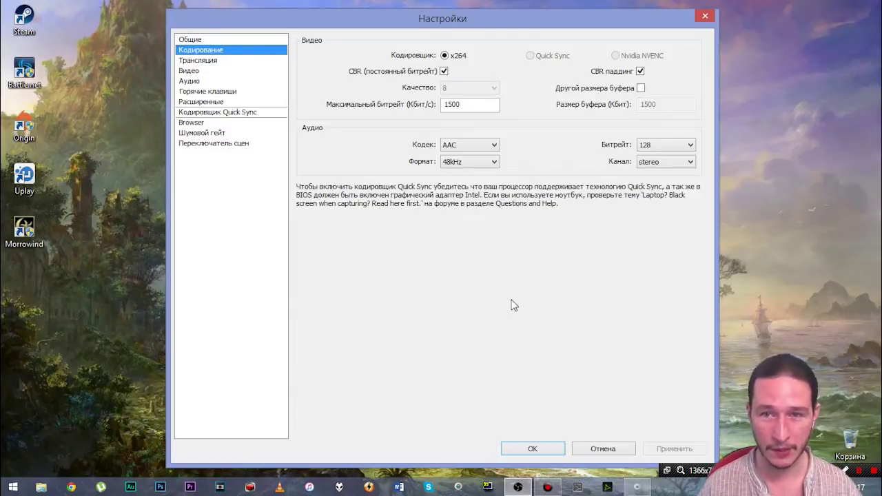
pyautogui.click(641, 146)
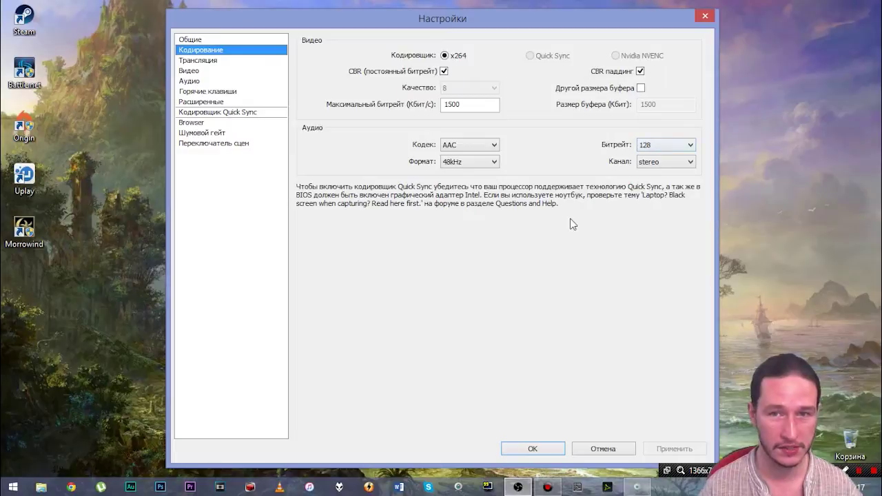
pyautogui.click(647, 166)
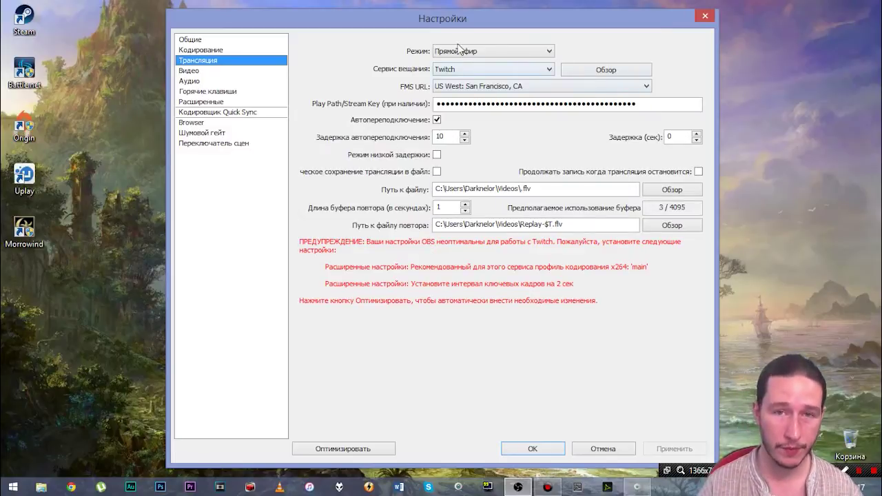
pyautogui.click(520, 49)
pyautogui.click(527, 51)
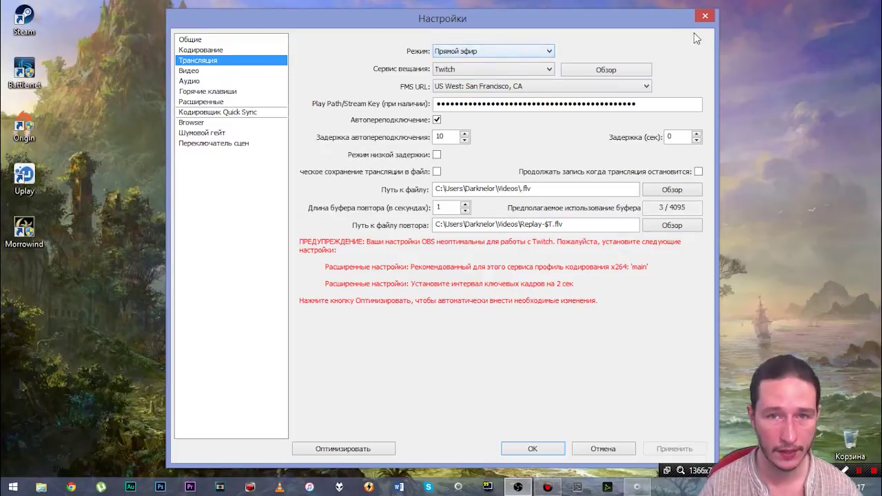
pyautogui.click(483, 73)
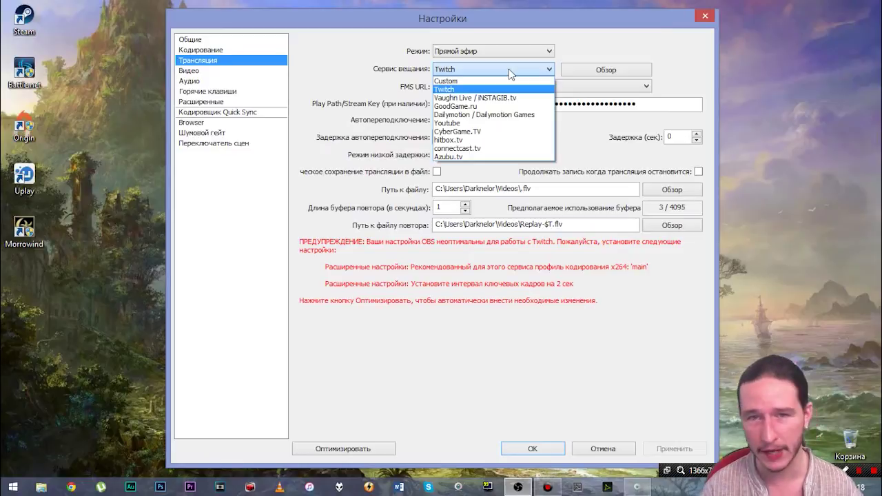
pyautogui.click(510, 71)
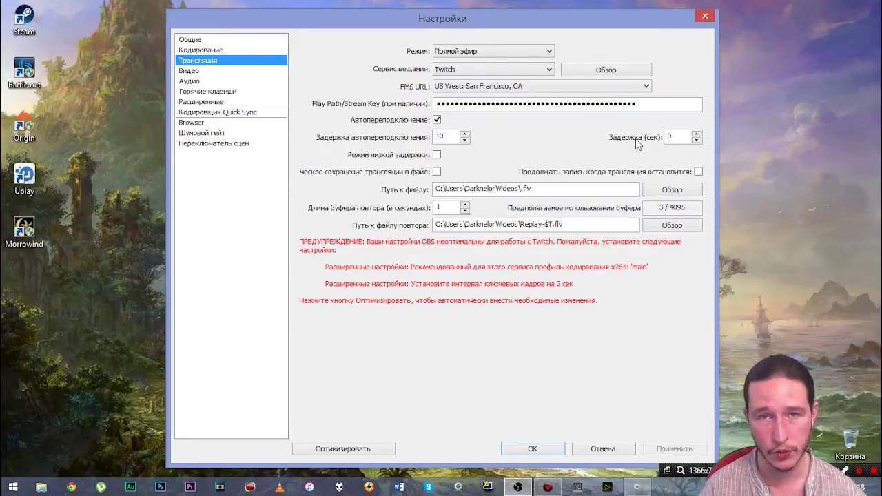
pyautogui.moveTo(535, 234)
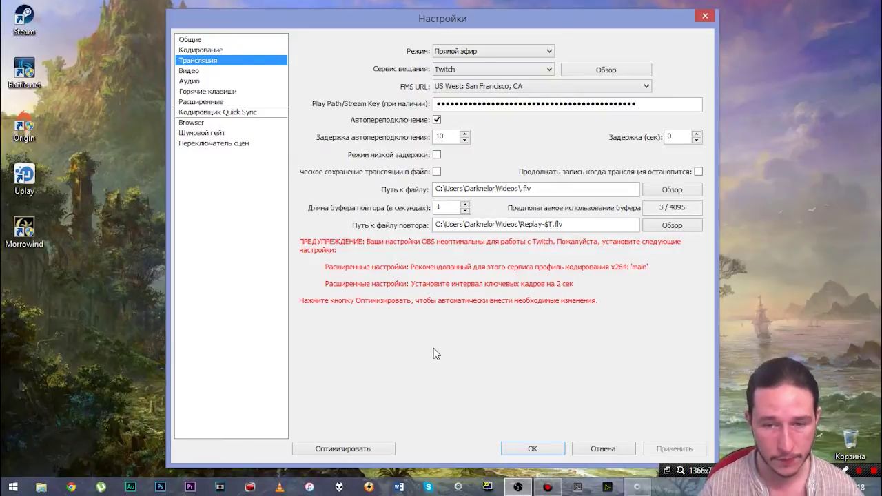
pyautogui.click(73, 487)
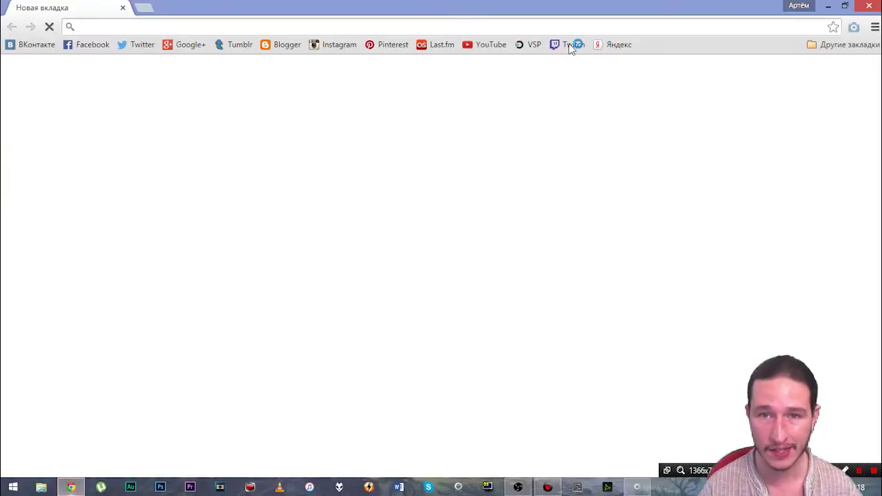
pyautogui.click(571, 44)
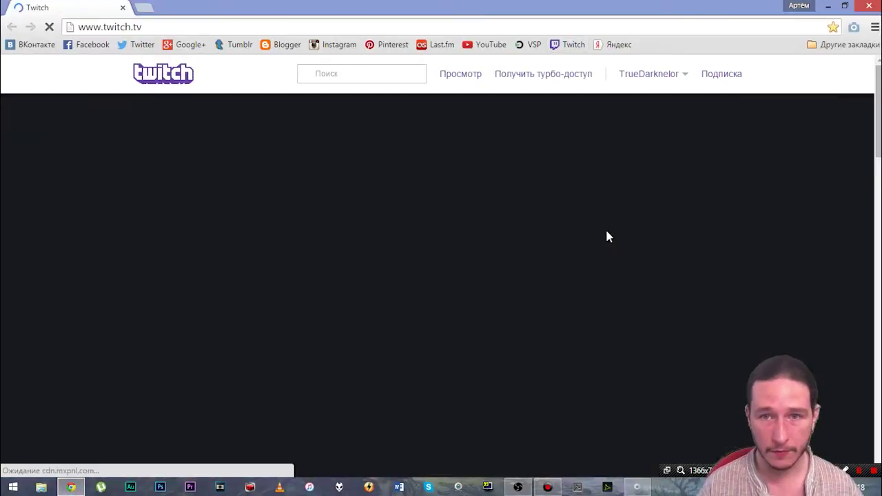
pyautogui.click(650, 74)
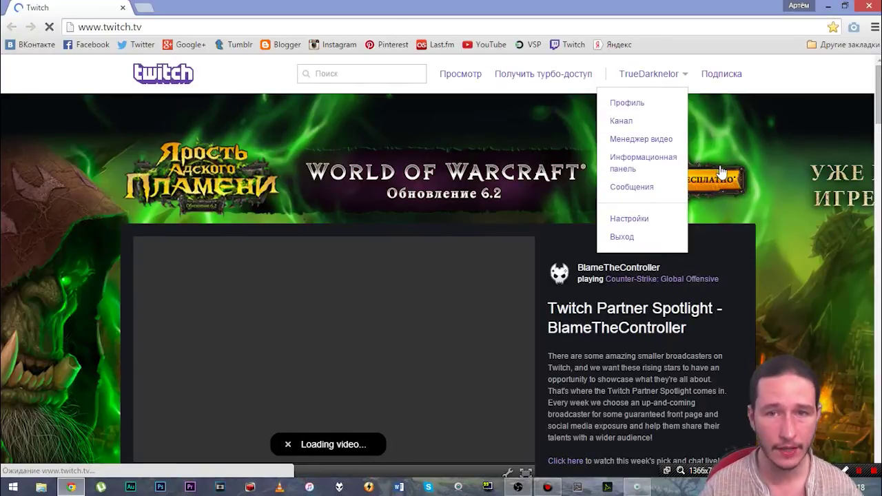
pyautogui.click(697, 183)
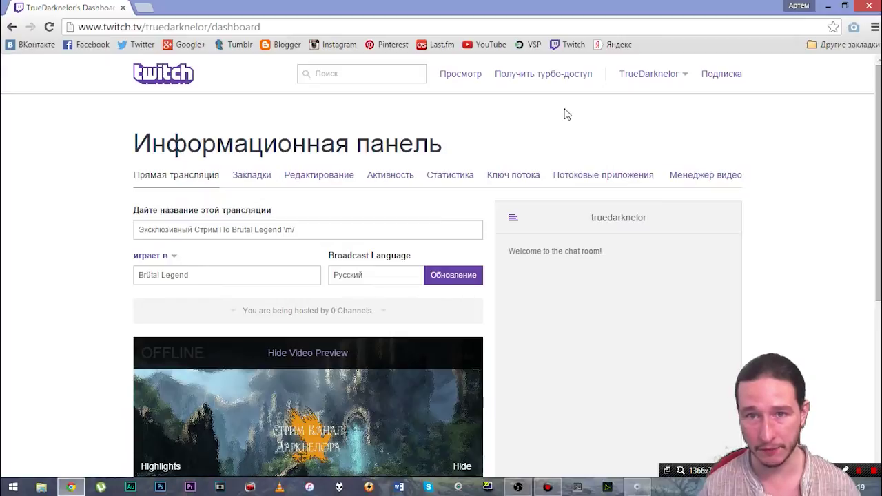
pyautogui.click(866, 6)
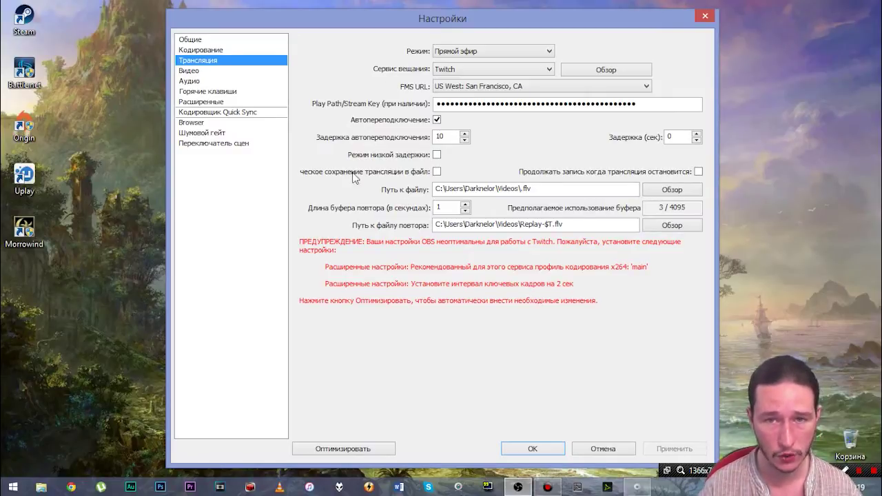
# Step: Show the Video page with 1280x720 16:9 base resolution and 30 FPS
pyautogui.click(188, 72)
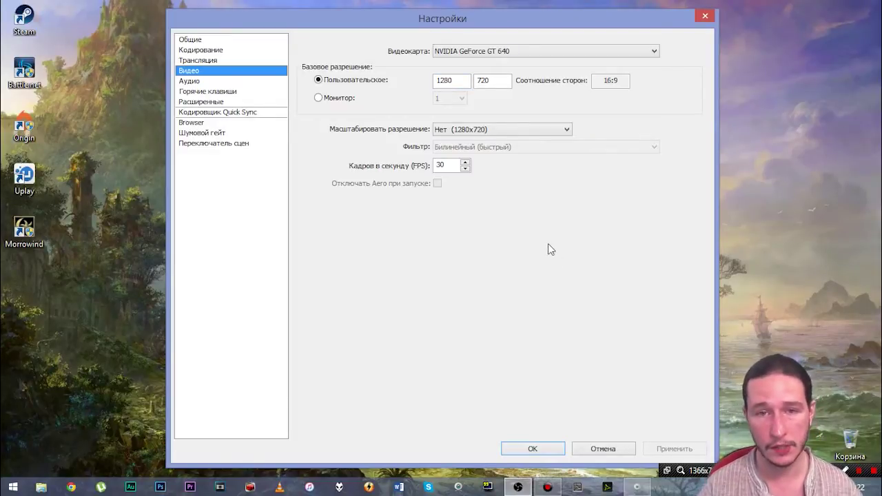
# Step: On the Audio page, keep the High Definition Audio speakers (Динамики) as playback device
pyautogui.click(188, 81)
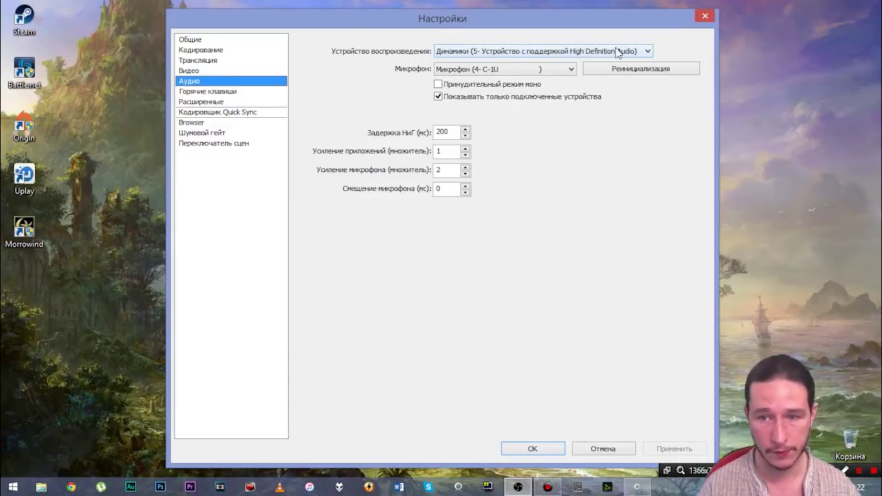
pyautogui.click(538, 55)
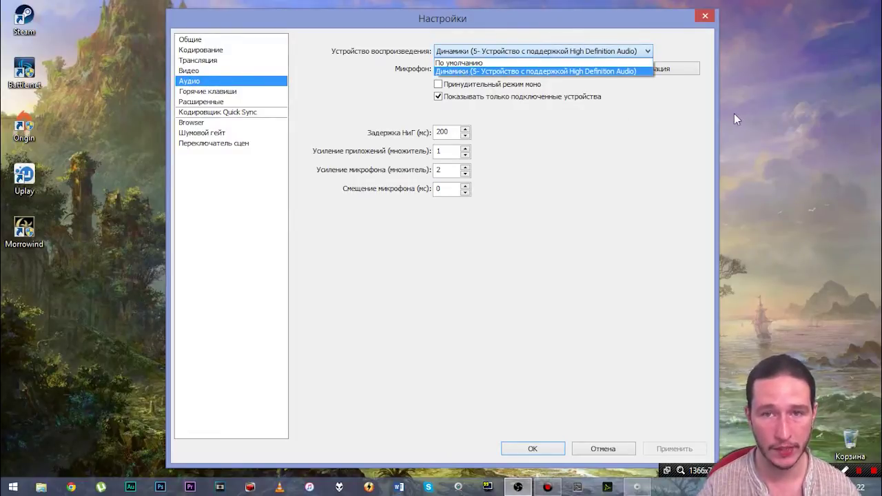
pyautogui.click(660, 178)
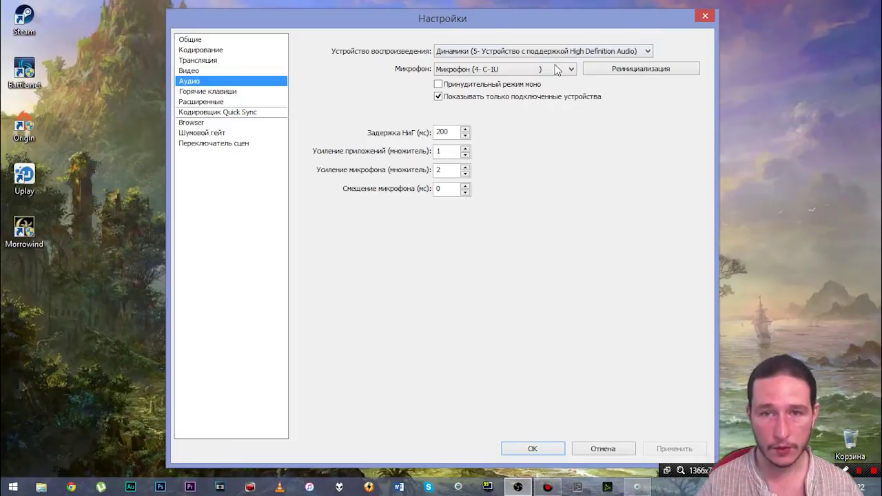
pyautogui.click(507, 71)
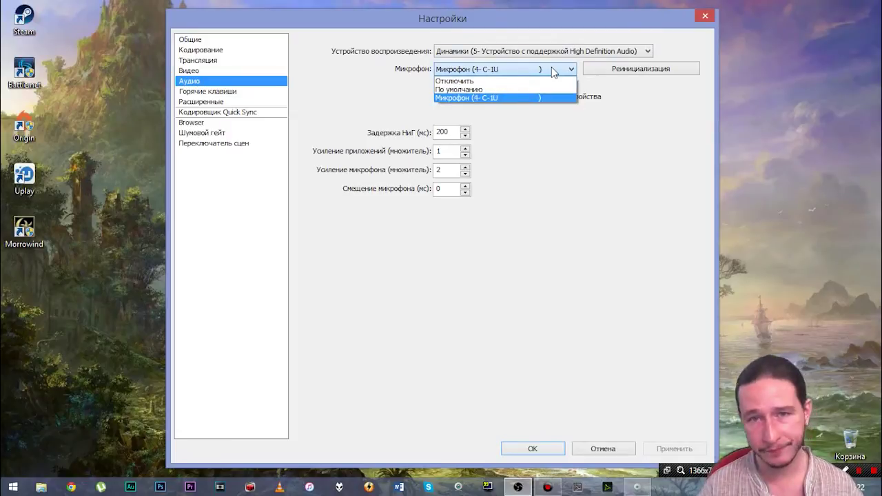
pyautogui.click(551, 67)
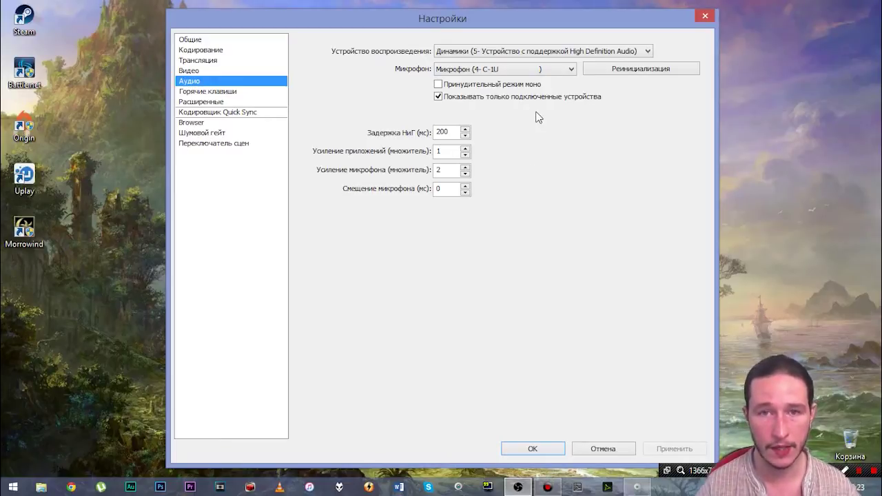
pyautogui.click(540, 69)
# Step: Choose Микрофон (4- C-1U) as the microphone input device
pyautogui.click(499, 97)
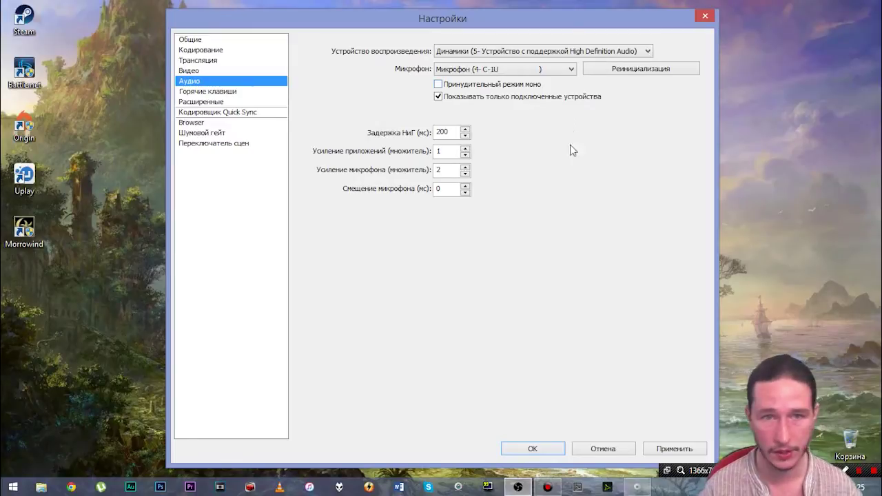
# Step: Switch to the Горячие клавиши page, answering Нет to applying the audio changes
pyautogui.click(210, 92)
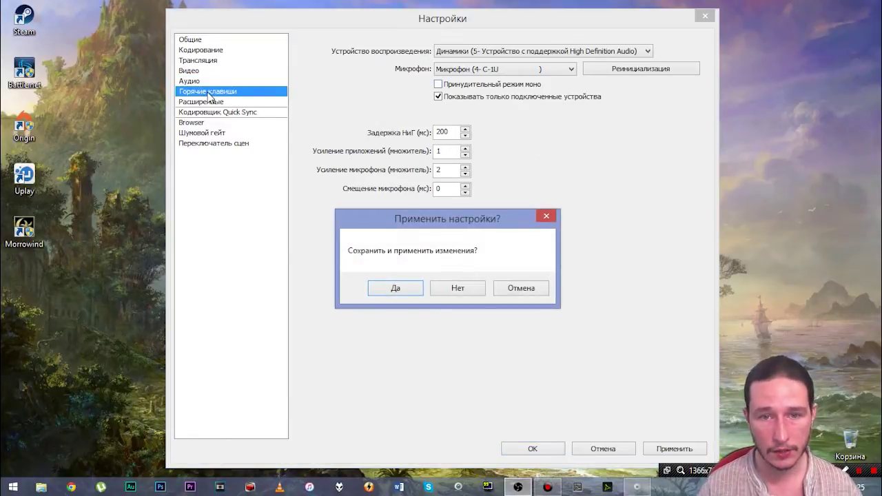
pyautogui.click(454, 295)
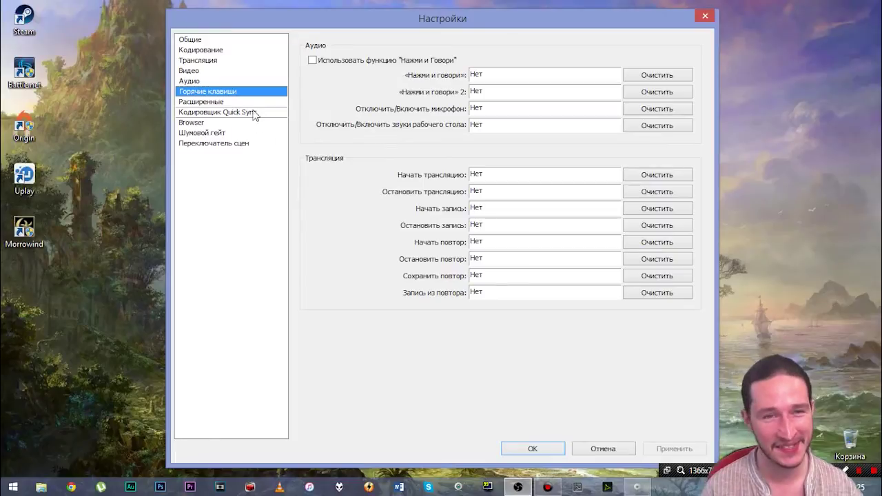
pyautogui.click(219, 104)
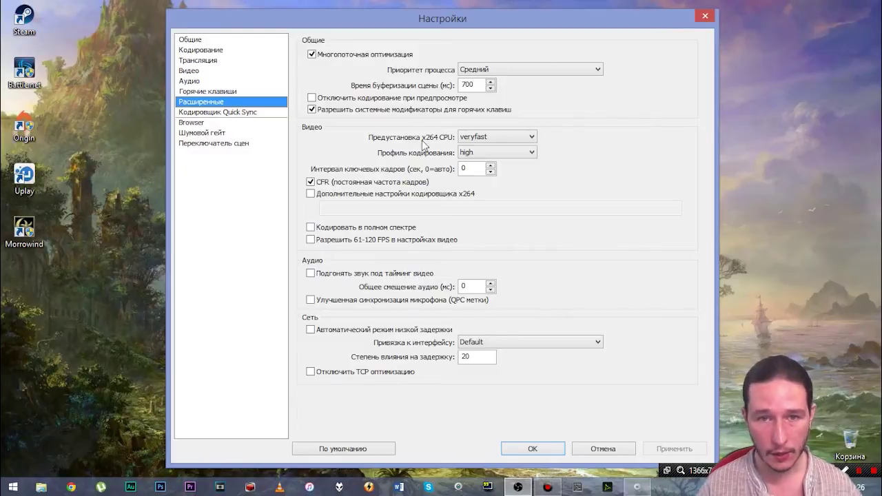
pyautogui.click(514, 151)
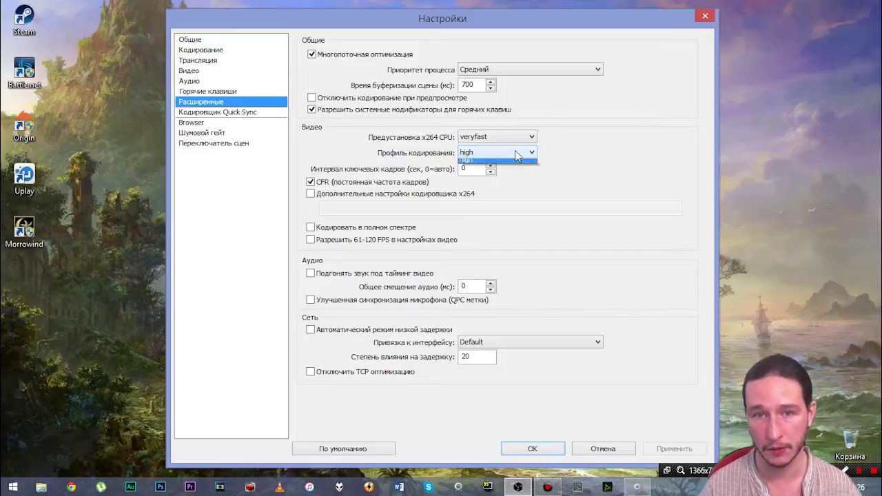
pyautogui.click(515, 150)
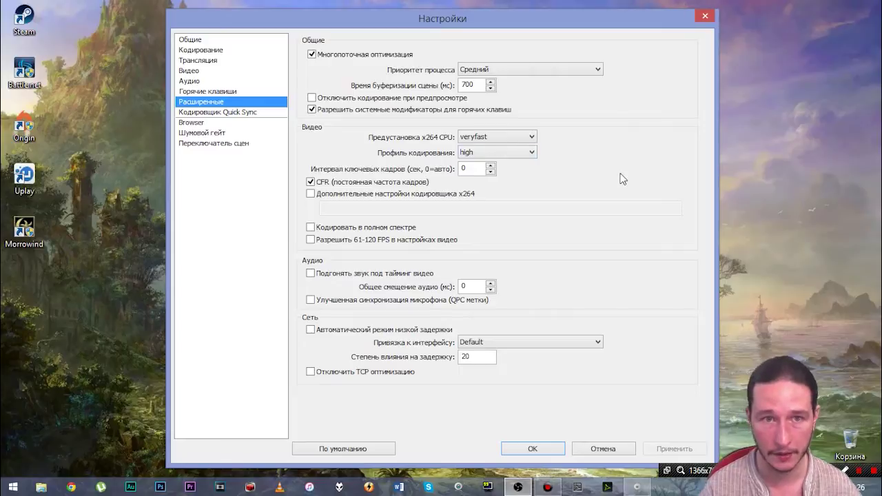
# Step: Look through the Quick Sync, Browser, Шумовой гейт and Переключатель сцен pages, then close Настройки
pyautogui.click(189, 115)
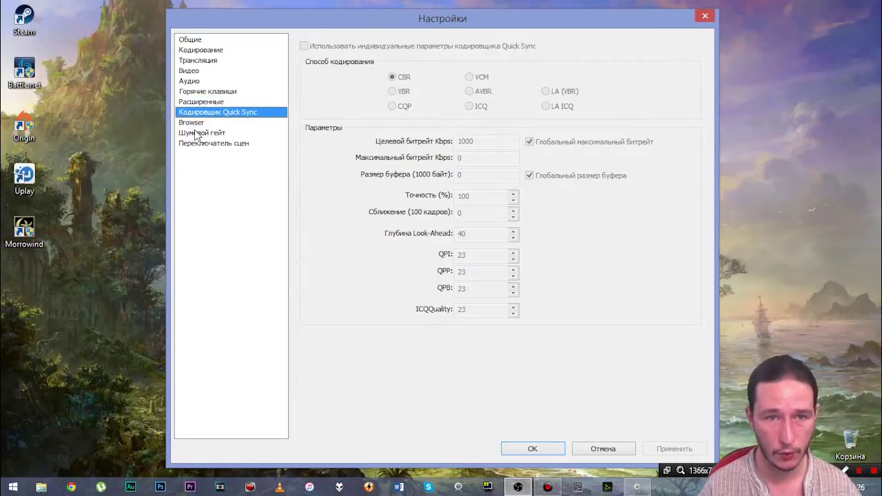
pyautogui.click(194, 126)
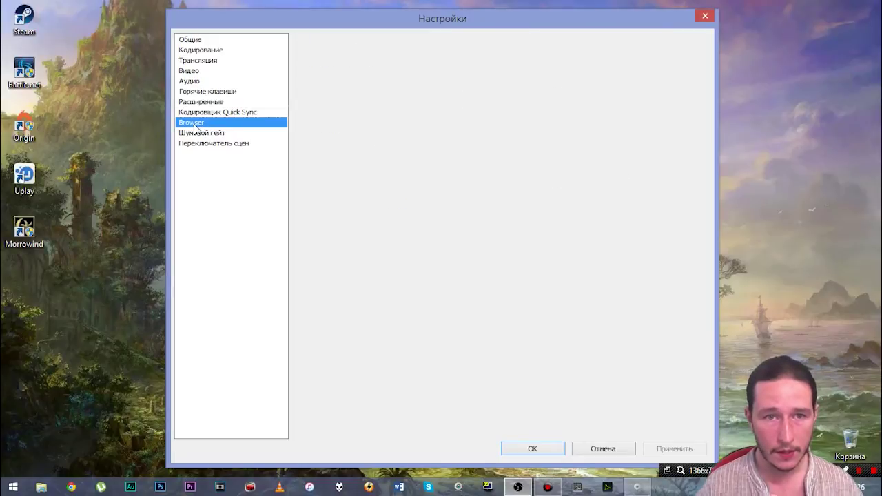
pyautogui.click(195, 135)
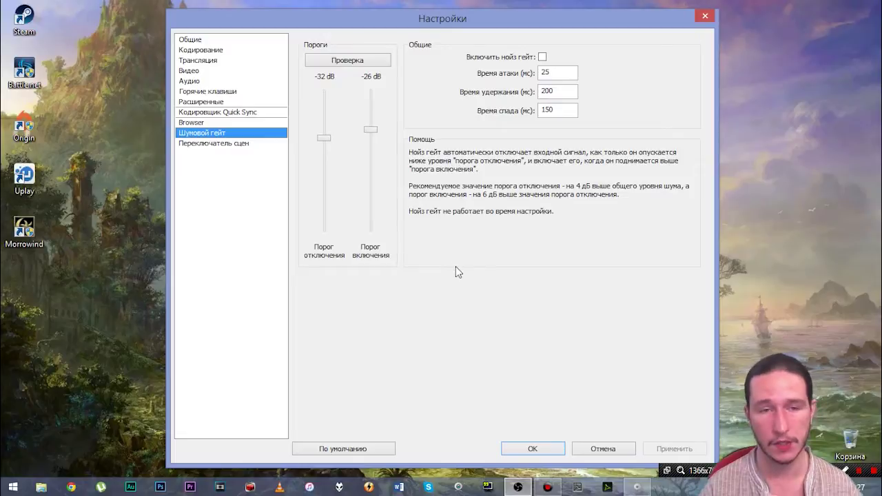
pyautogui.click(221, 144)
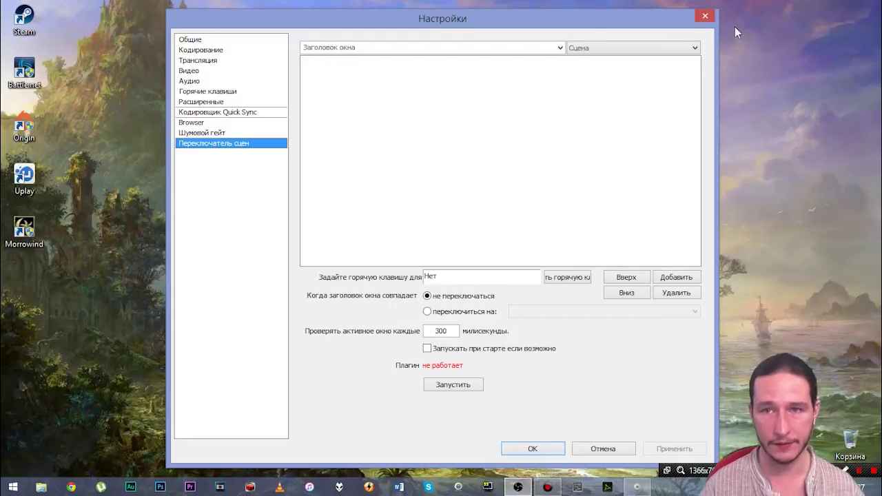
pyautogui.click(704, 16)
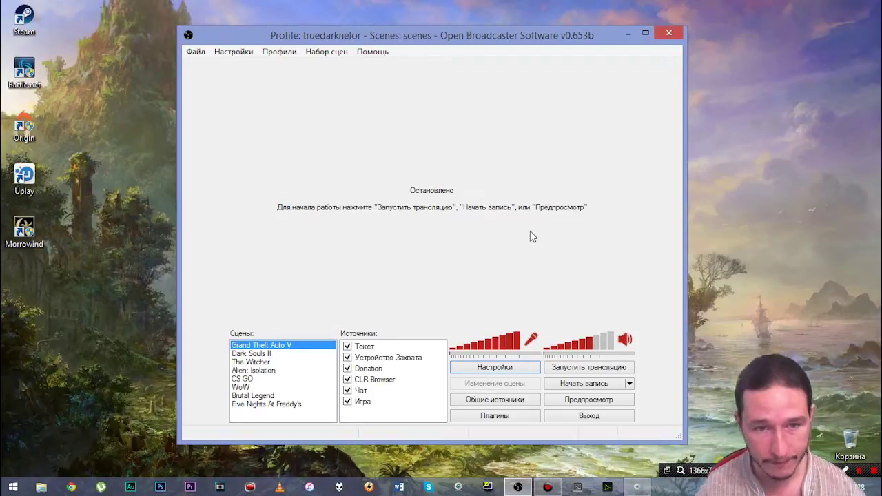
# Step: Delete the Alien: Isolation scene
pyautogui.rightClick(254, 372)
pyautogui.click(295, 297)
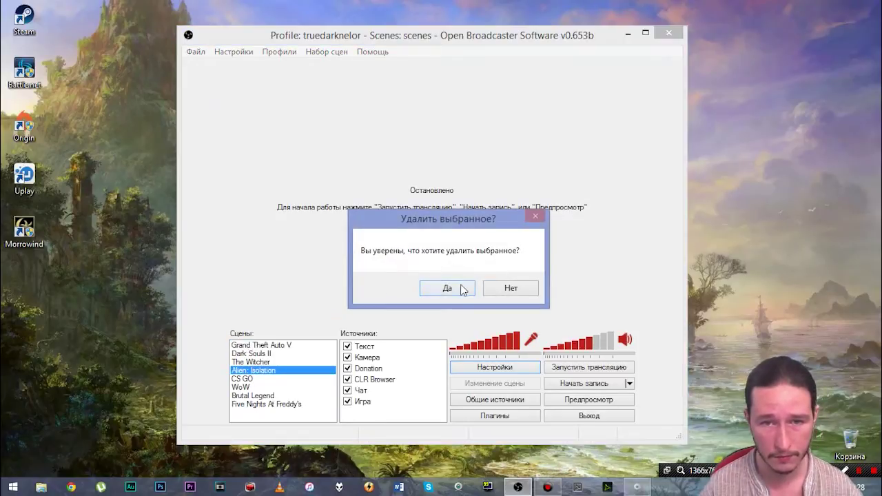
pyautogui.click(448, 288)
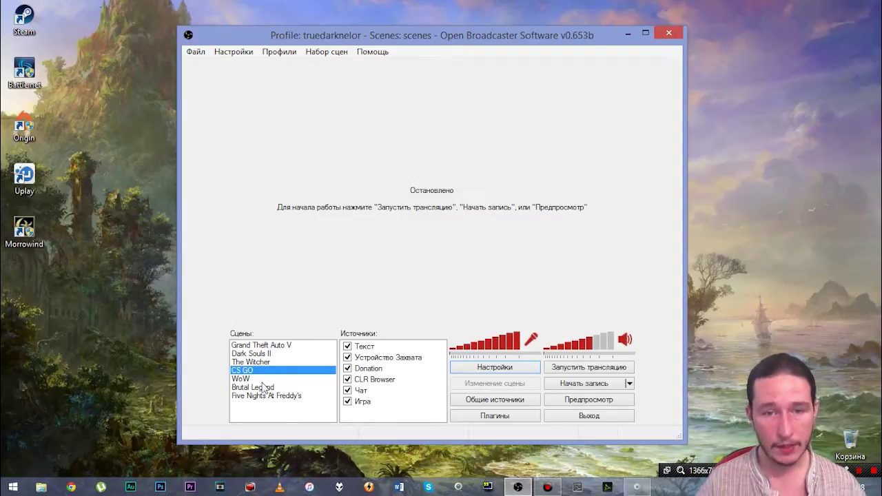
# Step: Browse each scene's sources, ending on the Brutal Legend scene
pyautogui.click(269, 345)
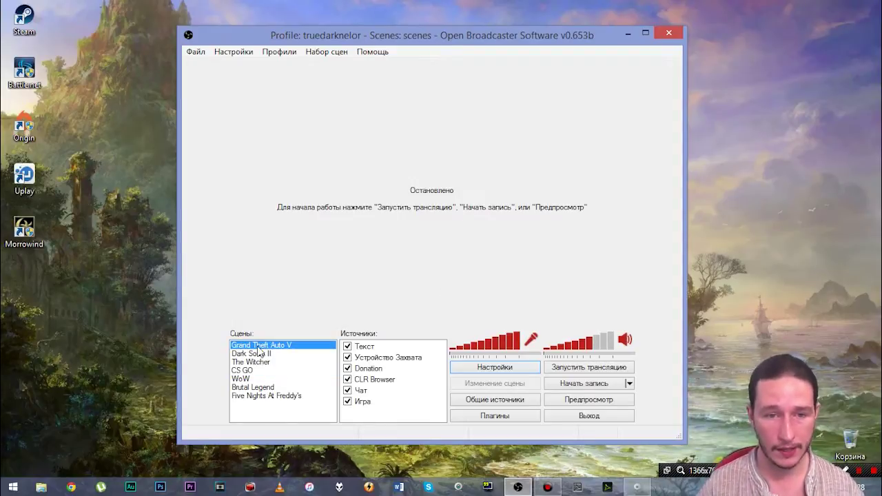
pyautogui.click(261, 354)
pyautogui.click(252, 363)
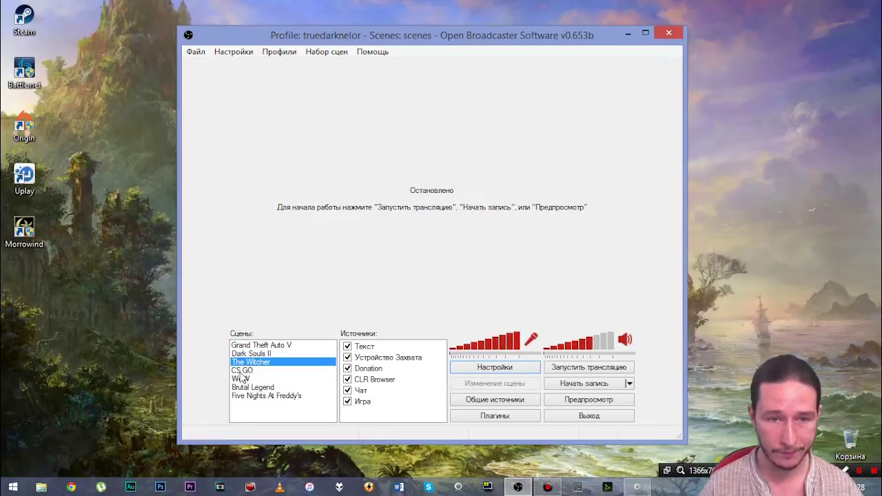
pyautogui.click(241, 378)
pyautogui.click(251, 387)
pyautogui.click(256, 396)
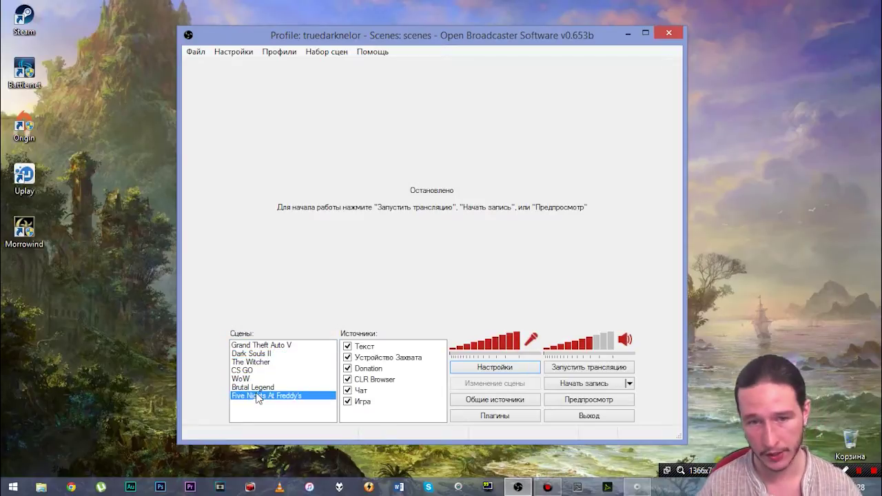
pyautogui.click(246, 379)
pyautogui.click(248, 388)
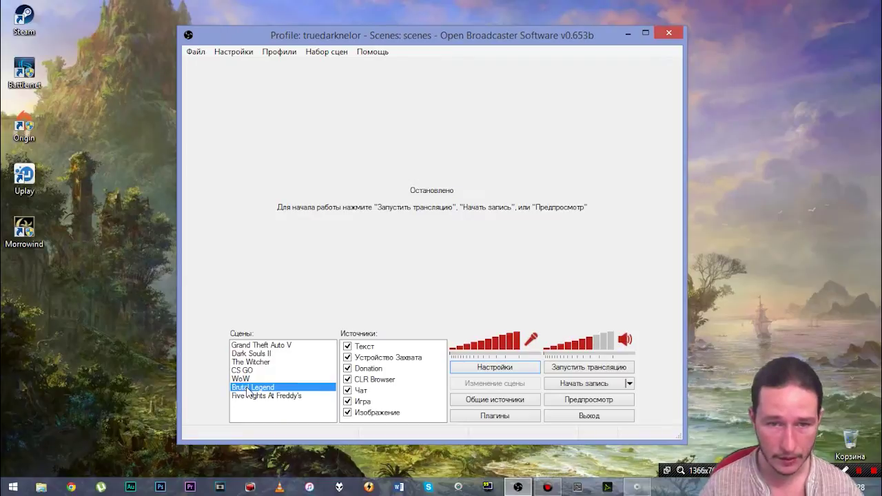
# Step: Remove the Изображение source from Brutal Legend, then select Five Nights At Freddy's
pyautogui.rightClick(372, 413)
pyautogui.click(413, 369)
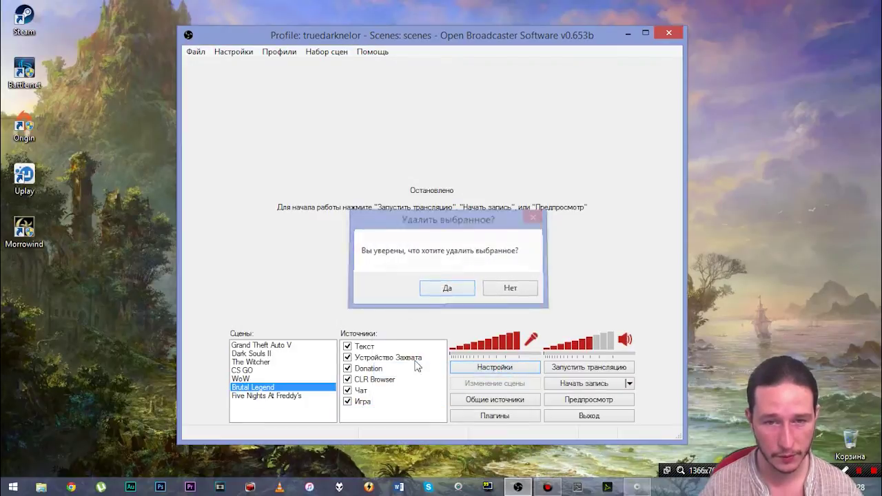
pyautogui.click(259, 345)
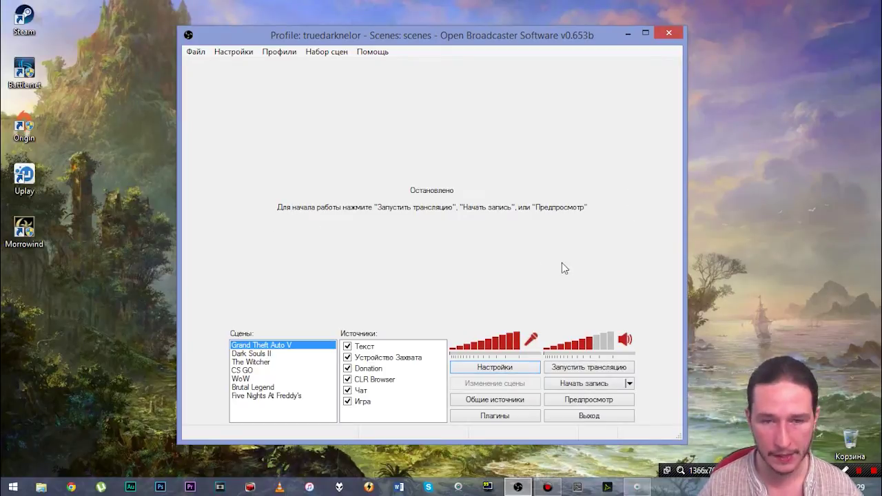
pyautogui.click(264, 397)
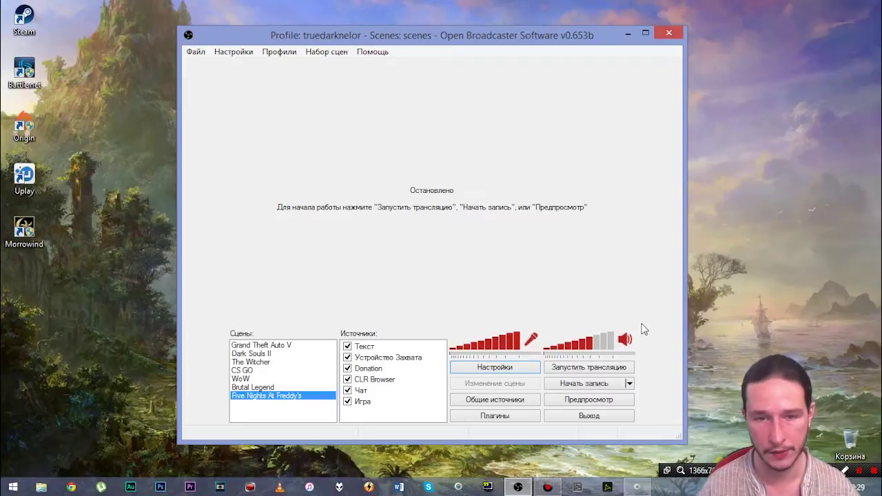
pyautogui.click(573, 402)
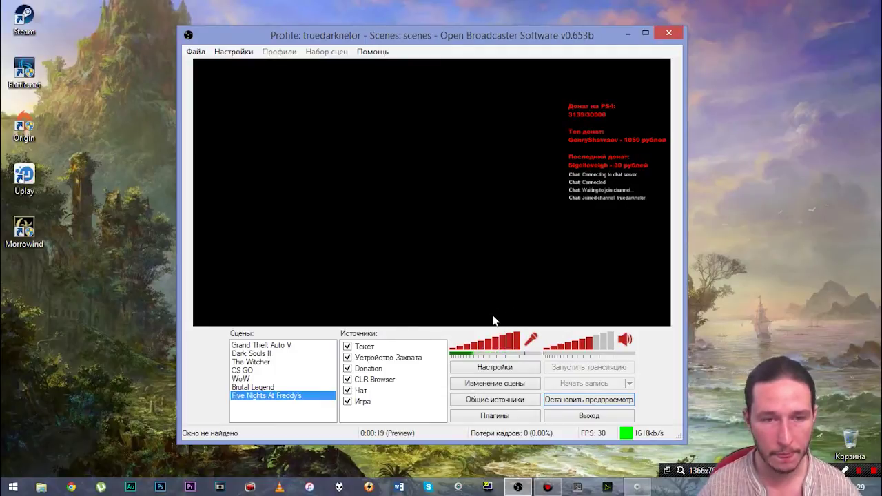
pyautogui.click(242, 387)
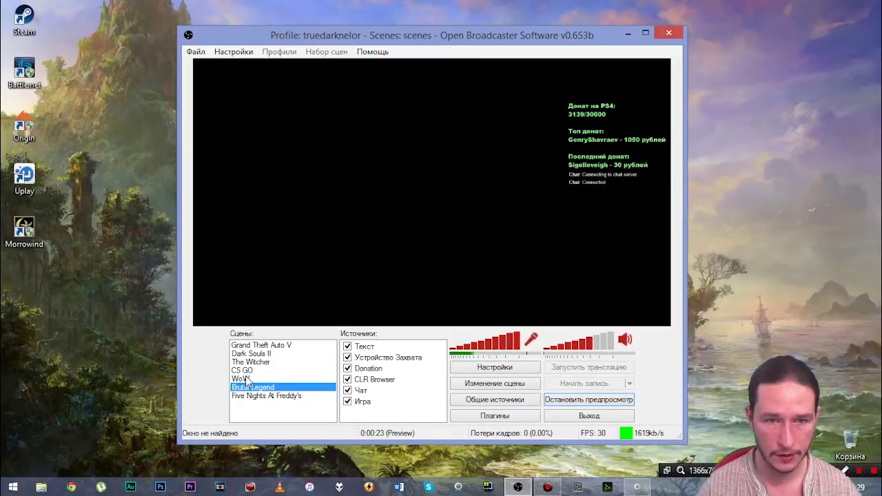
pyautogui.click(241, 379)
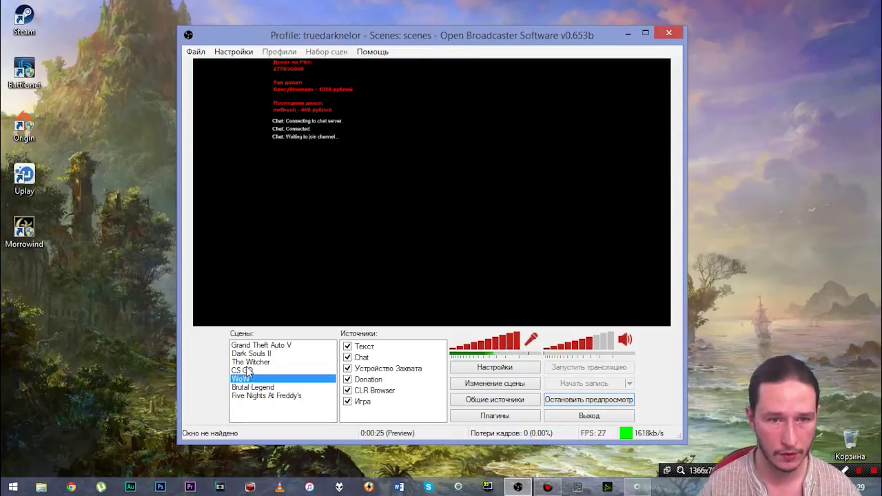
pyautogui.click(247, 371)
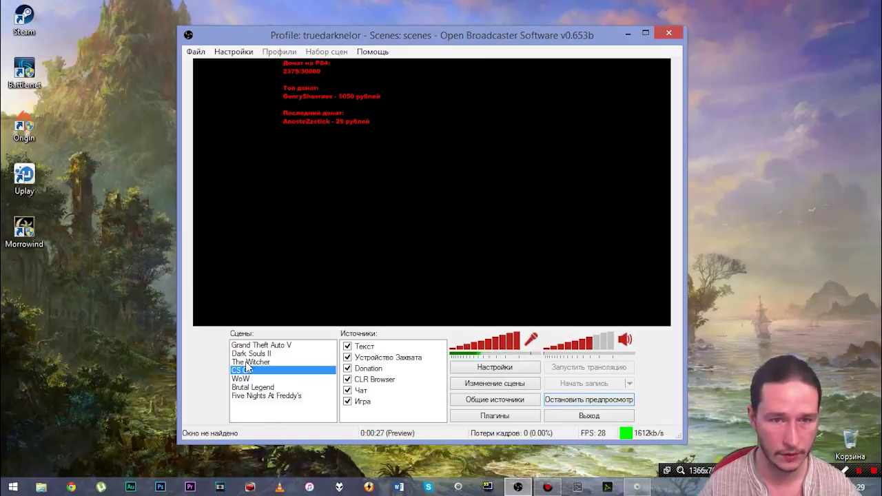
pyautogui.click(246, 363)
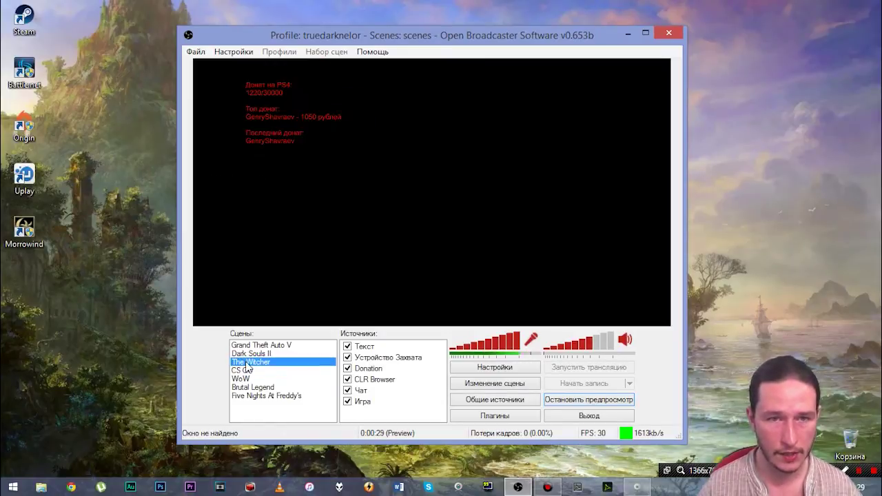
pyautogui.click(250, 347)
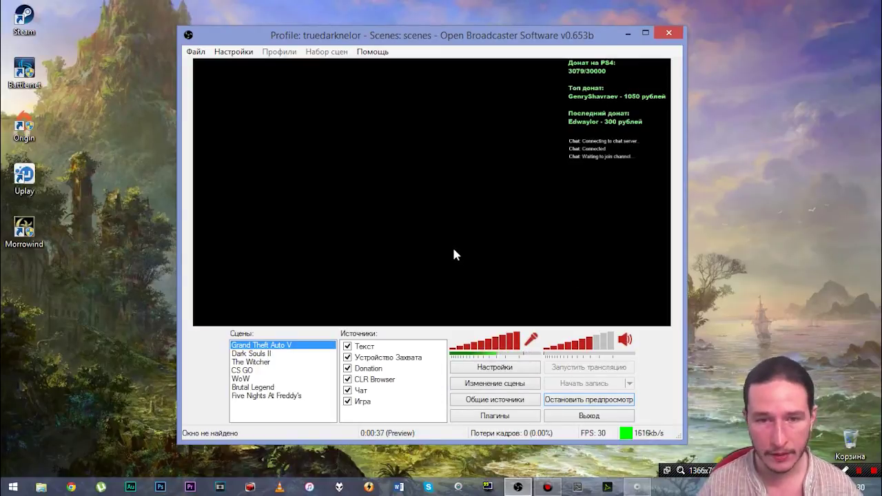
pyautogui.click(563, 400)
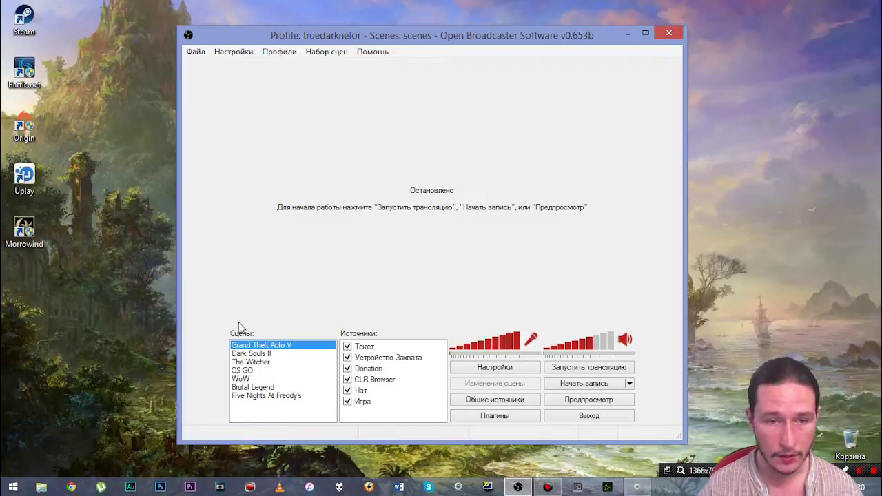
# Step: Add a scene named 'Test' and drag the desktop volume slider down to about 30%
pyautogui.rightClick(255, 417)
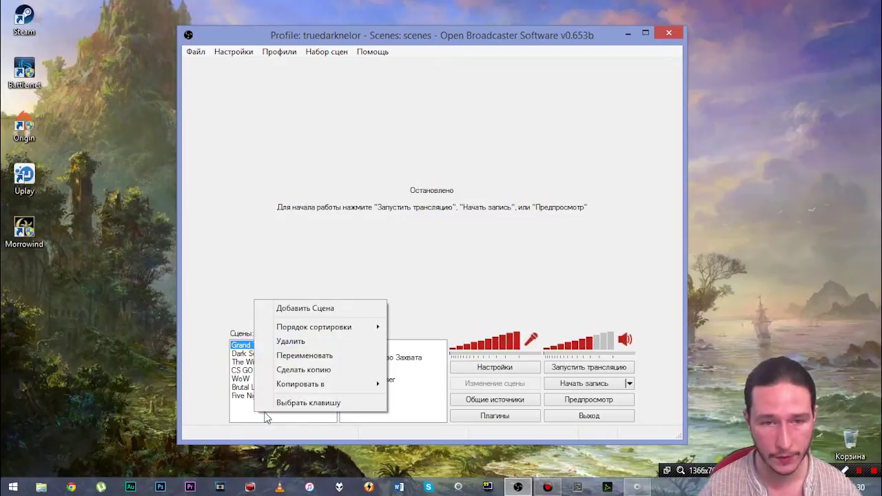
pyautogui.click(307, 314)
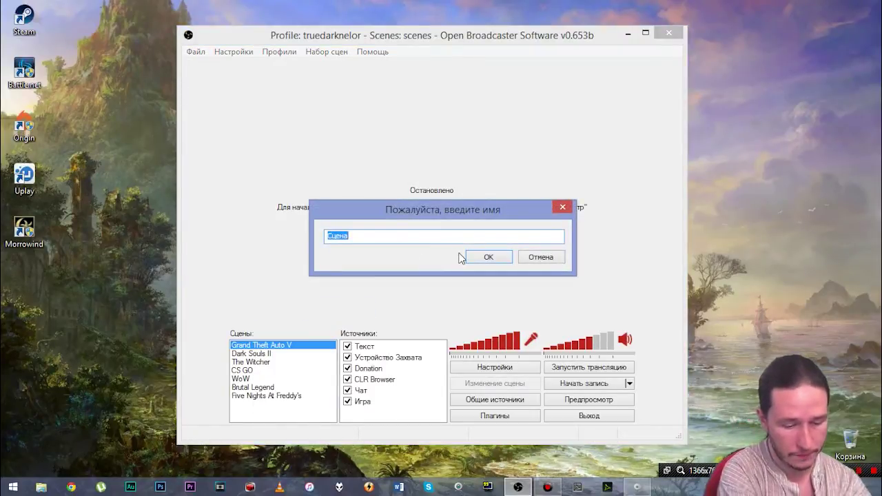
pyautogui.write('Test')
pyautogui.press('Return')
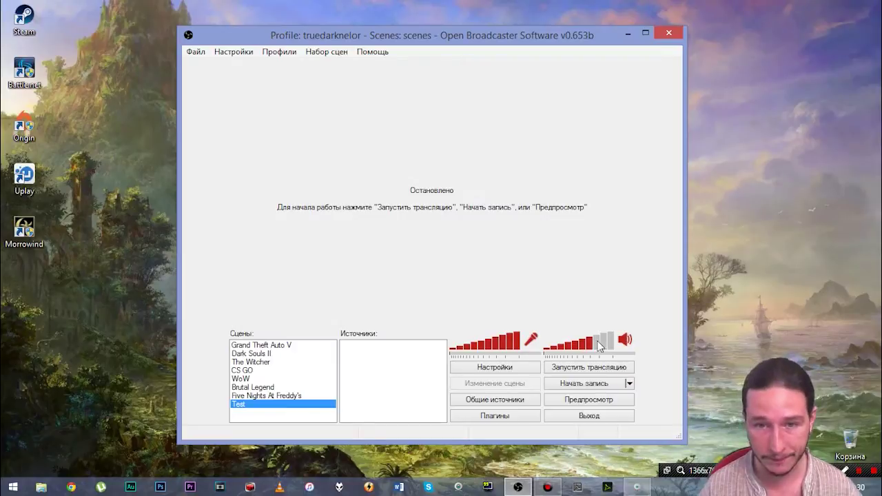
pyautogui.click(571, 350)
pyautogui.moveTo(571, 350); pyautogui.dragTo(565, 350)
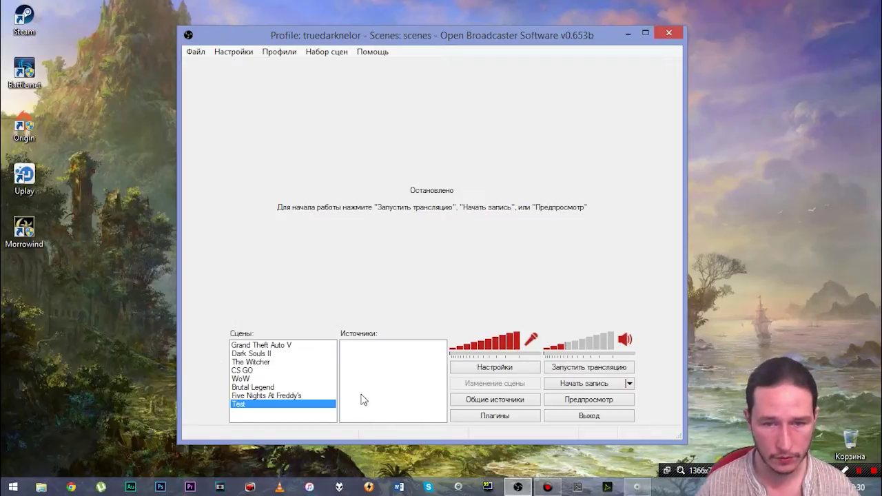
# Step: Add a desktop capture source to the Test scene, keeping the name Рабочий стол and default settings
pyautogui.rightClick(388, 367)
pyautogui.moveTo(411, 375)
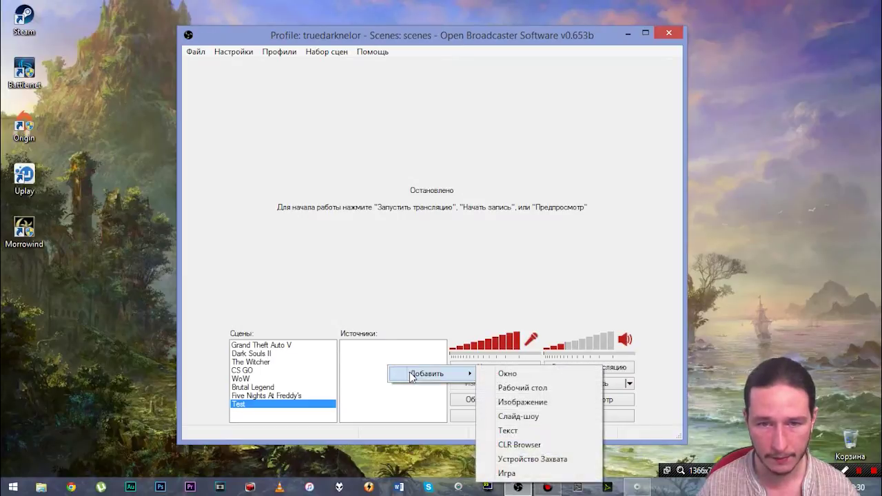
pyautogui.click(358, 368)
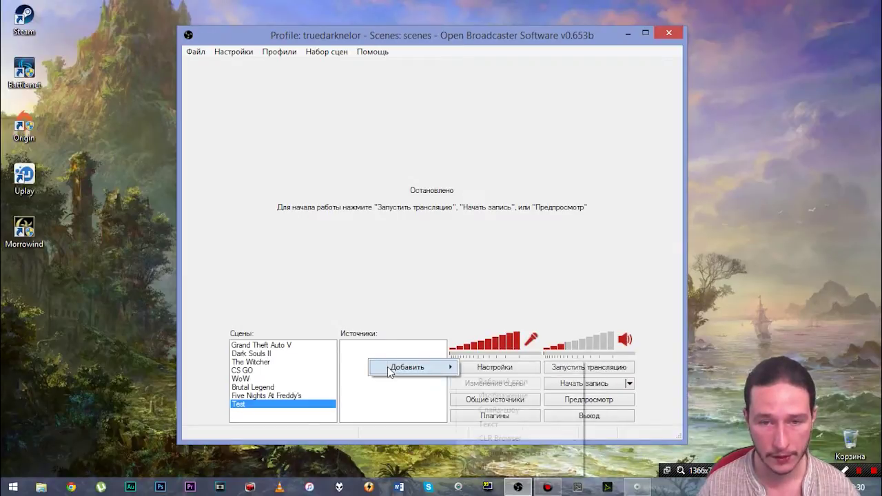
pyautogui.moveTo(389, 367)
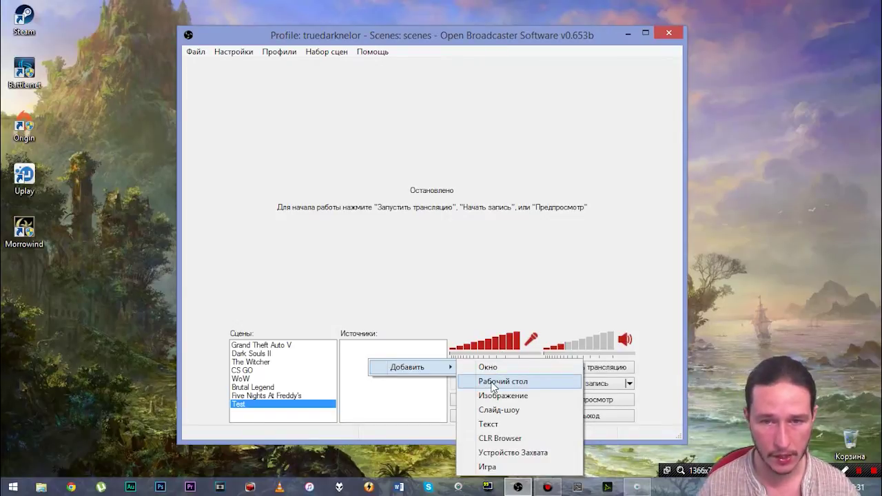
pyautogui.click(493, 383)
pyautogui.click(489, 258)
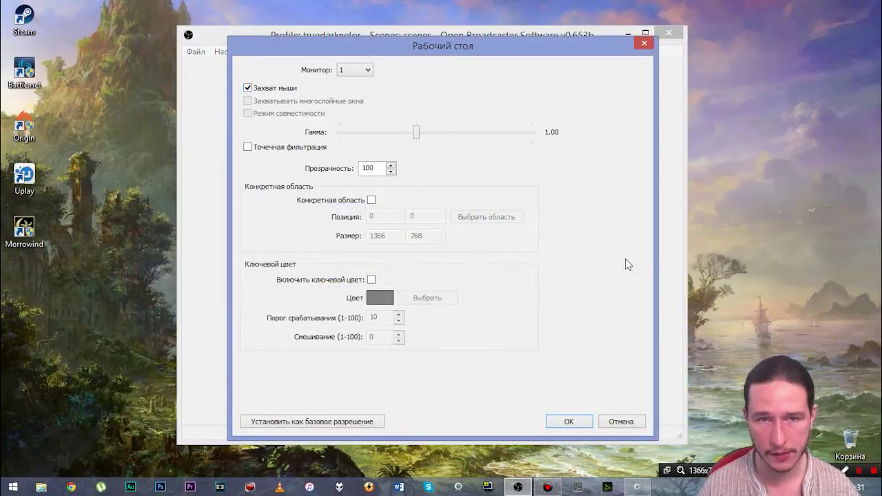
pyautogui.click(569, 421)
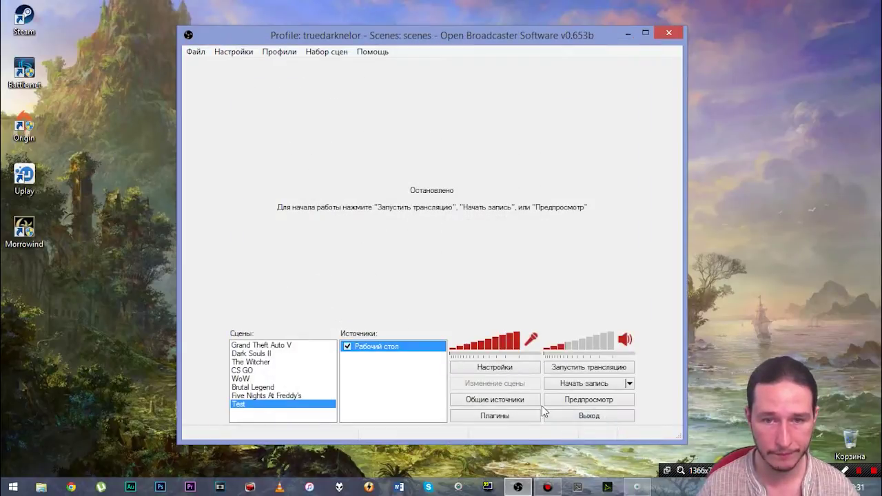
# Step: Start the Test scene preview with its live desktop capture, briefly checking the system volume
pyautogui.click(585, 401)
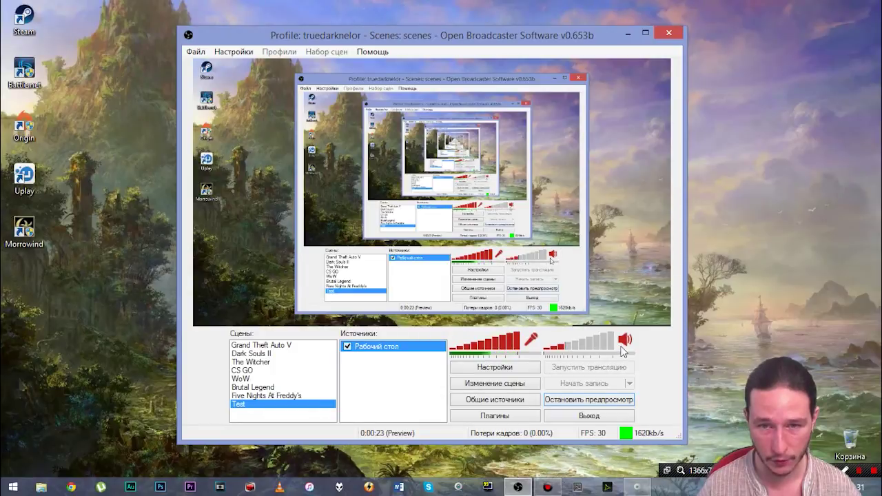
pyautogui.click(794, 487)
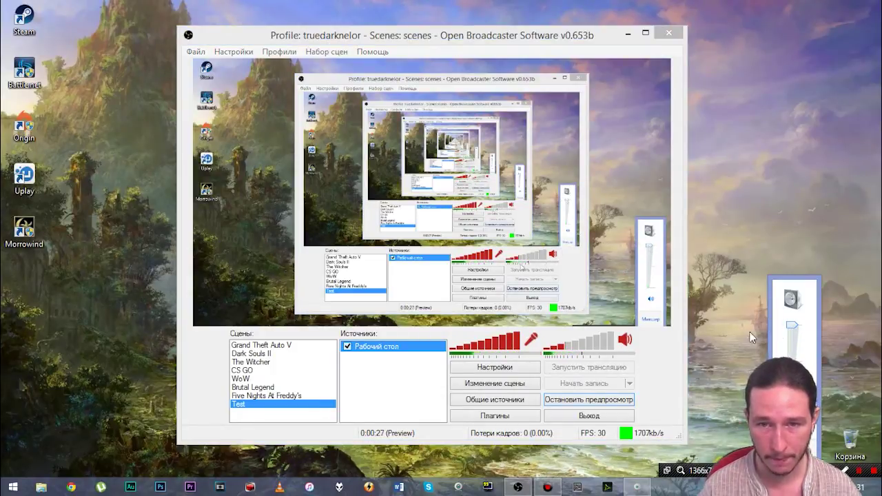
pyautogui.click(585, 349)
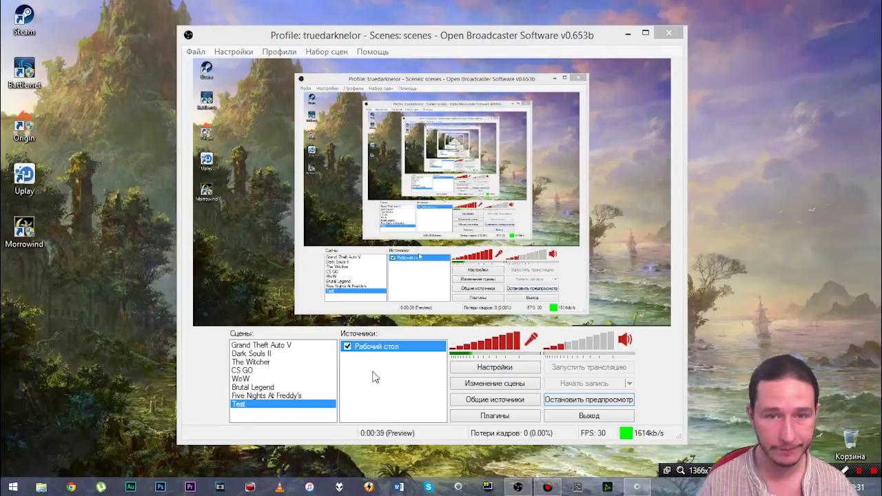
pyautogui.click(581, 402)
pyautogui.click(581, 401)
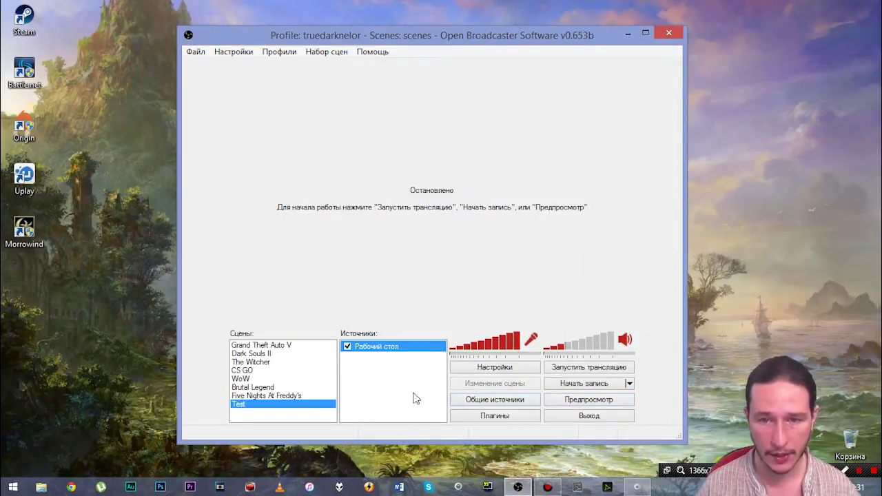
pyautogui.click(590, 403)
# Step: Glance at the Five Nights At Freddy's scene, return to Test, and begin adding a Текст source
pyautogui.rightClick(371, 379)
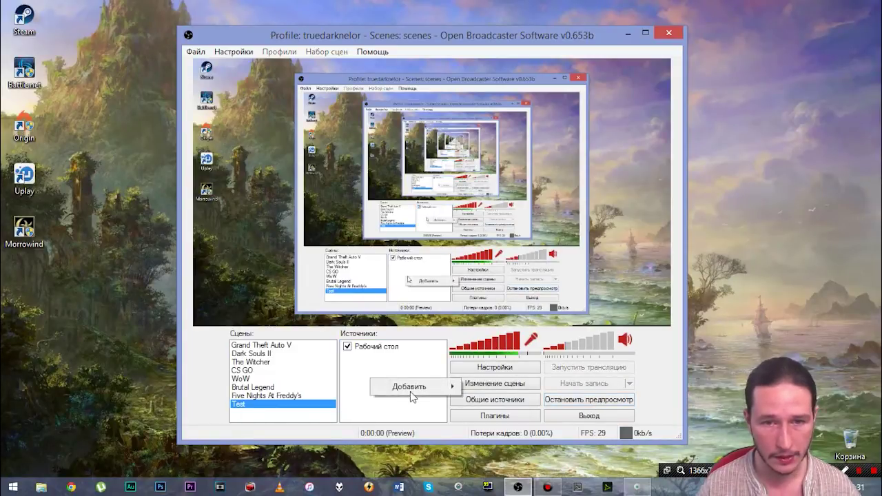
pyautogui.moveTo(413, 387)
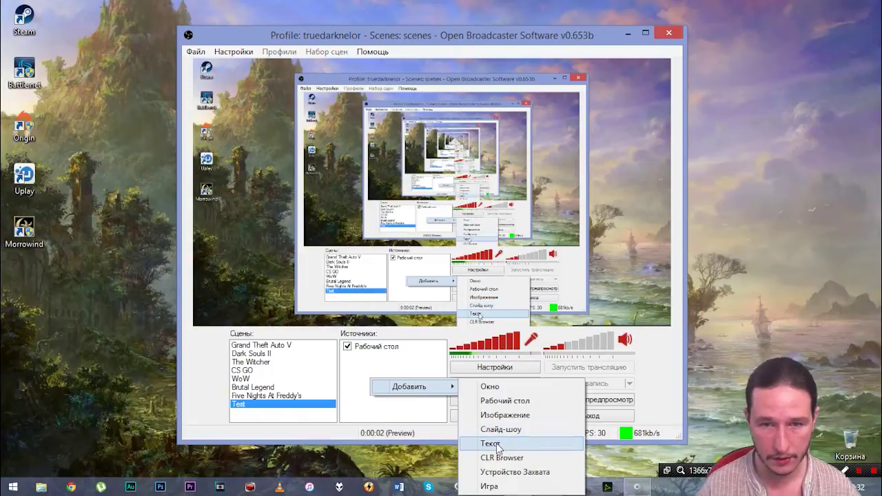
pyautogui.click(246, 403)
pyautogui.click(247, 398)
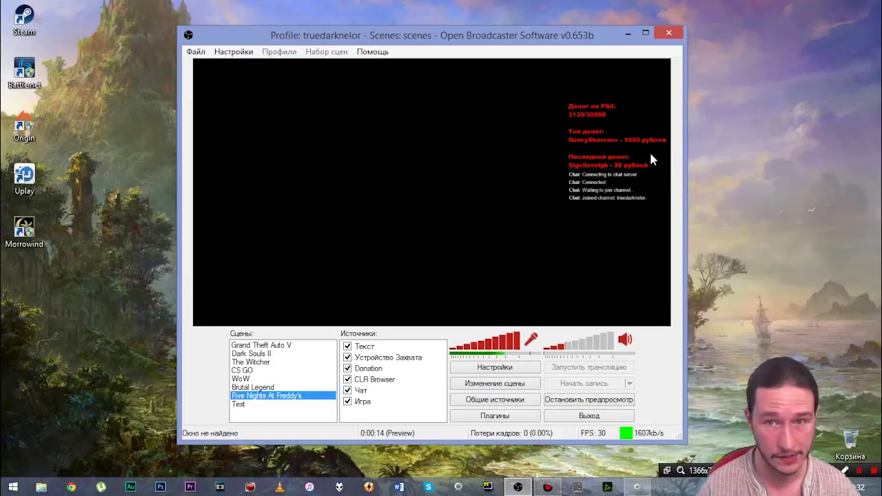
pyautogui.click(242, 404)
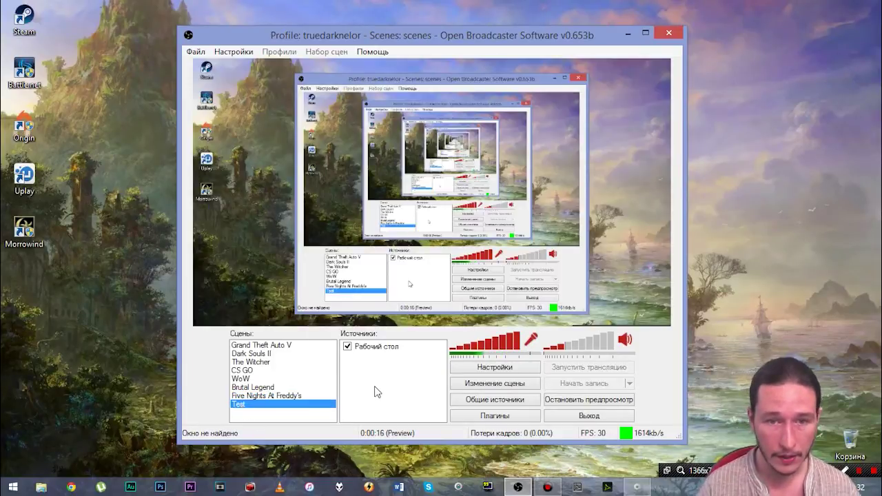
pyautogui.rightClick(377, 391)
pyautogui.moveTo(431, 400)
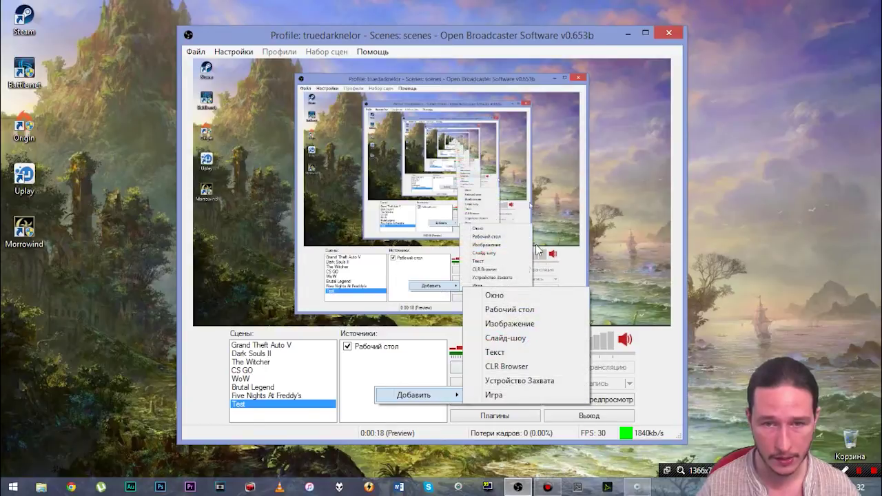
pyautogui.click(495, 352)
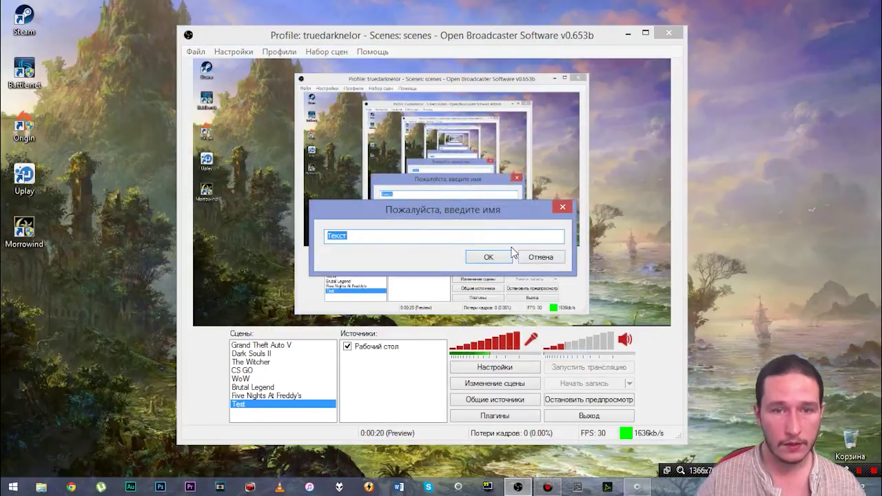
# Step: Keep the name Текст and set the text font to Arial Black
pyautogui.click(485, 258)
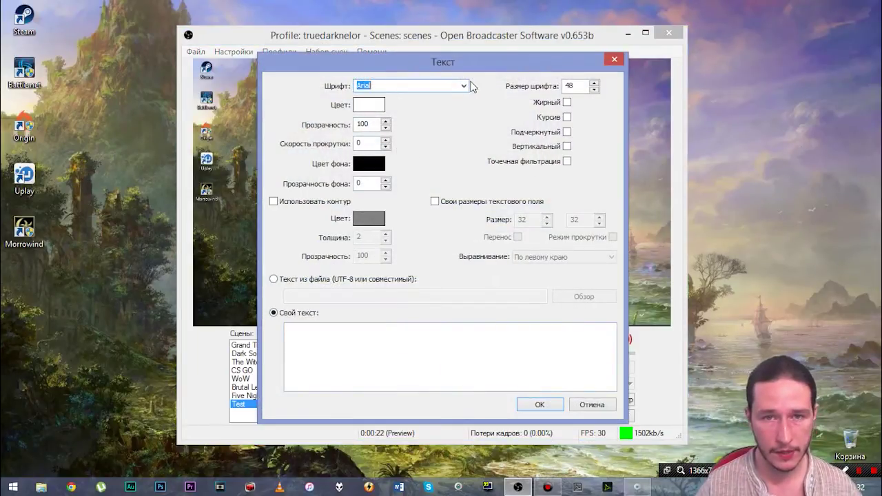
pyautogui.click(462, 89)
pyautogui.click(399, 103)
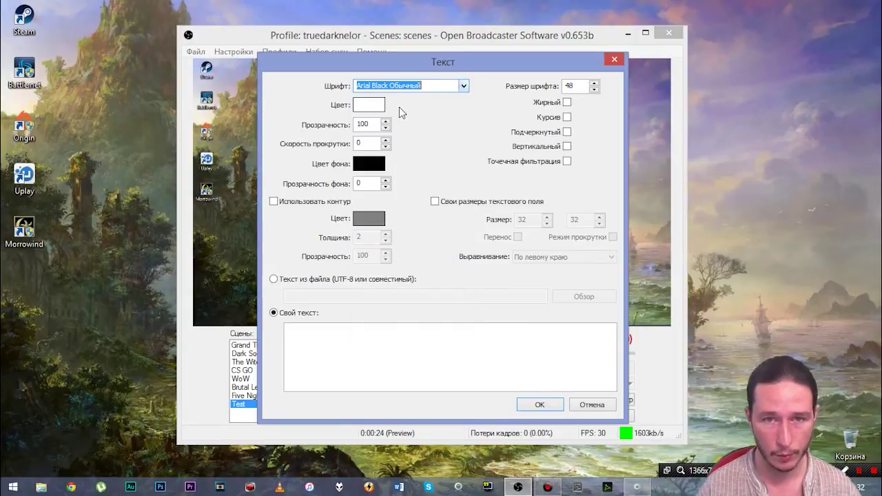
pyautogui.moveTo(422, 64); pyautogui.dragTo(203, 100)
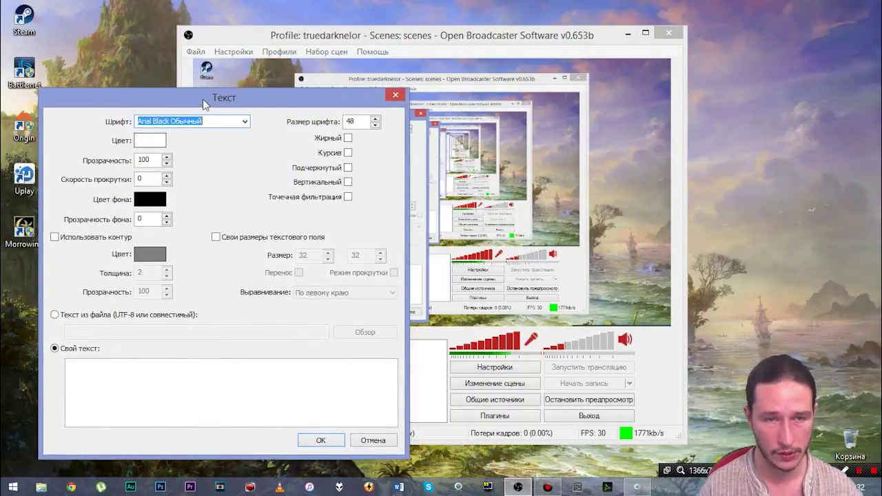
# Step: Make the text red with an outline and enter 'Пример текста!!!' as the custom text
pyautogui.click(150, 140)
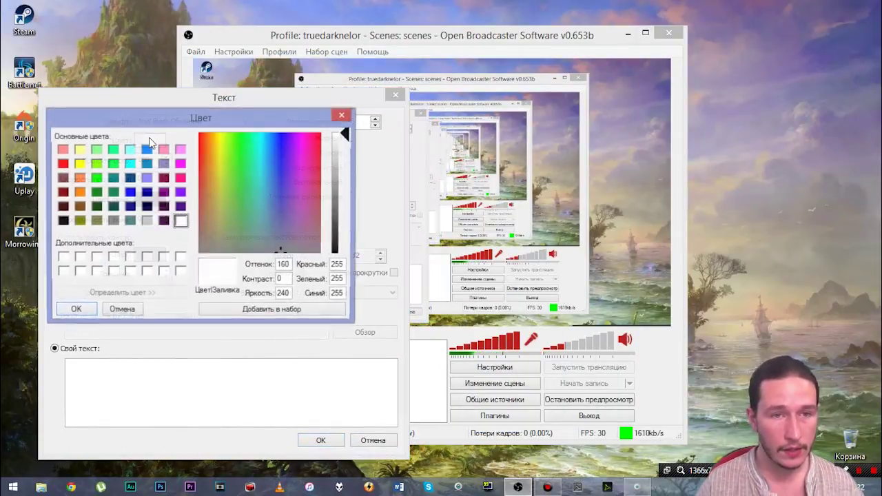
pyautogui.click(97, 151)
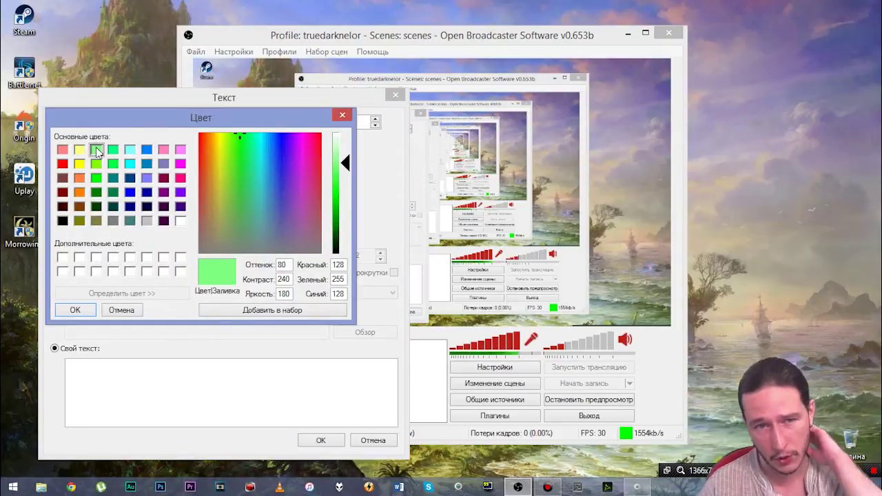
pyautogui.click(62, 163)
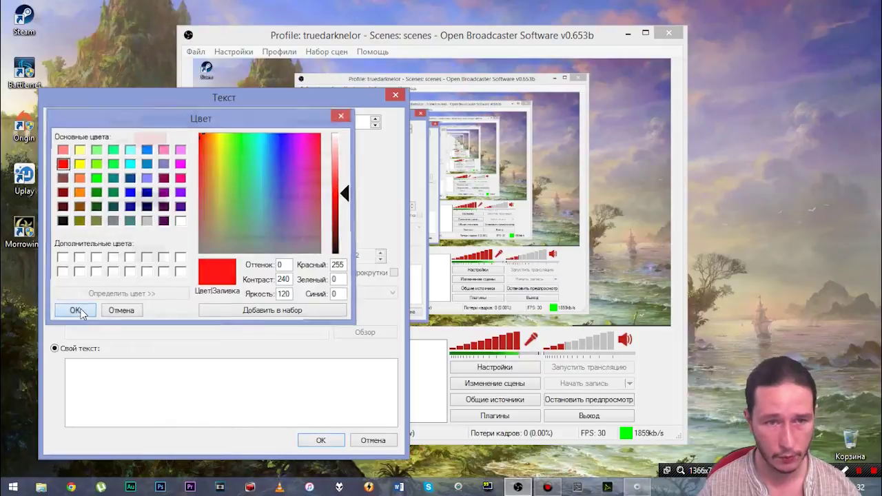
pyautogui.click(76, 310)
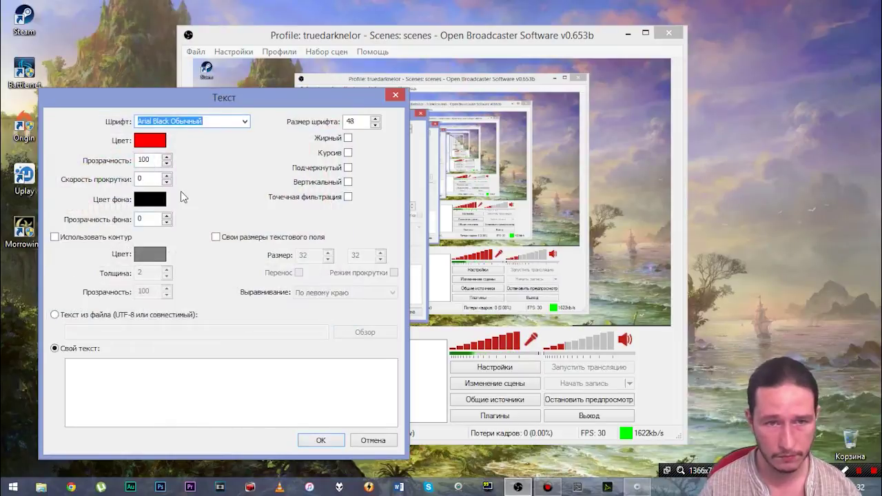
pyautogui.click(53, 237)
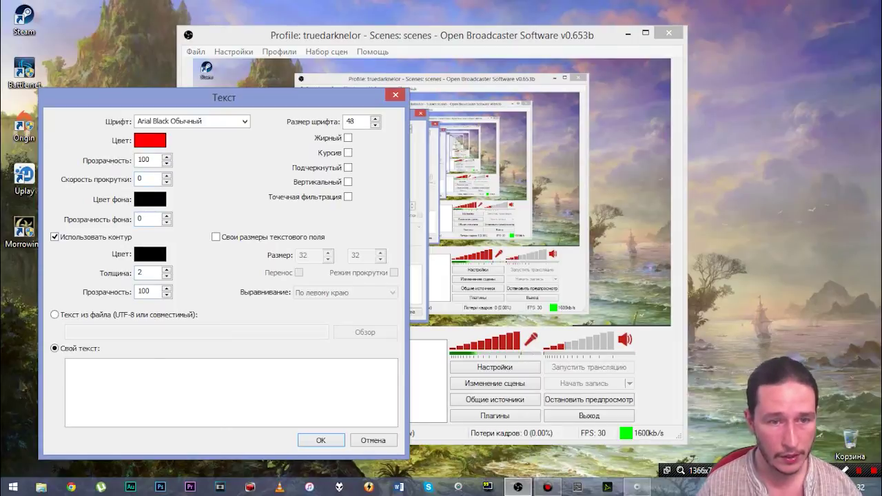
pyautogui.click(69, 364)
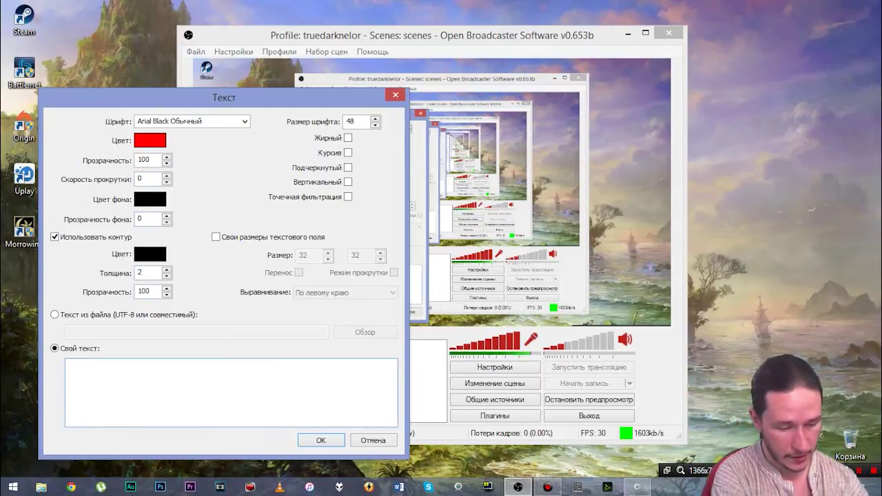
pyautogui.write('ри')
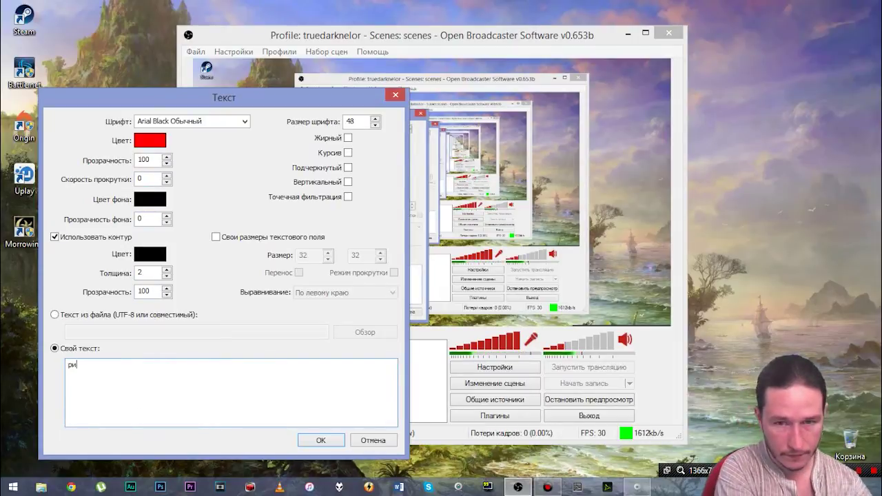
pyautogui.write('Прим')
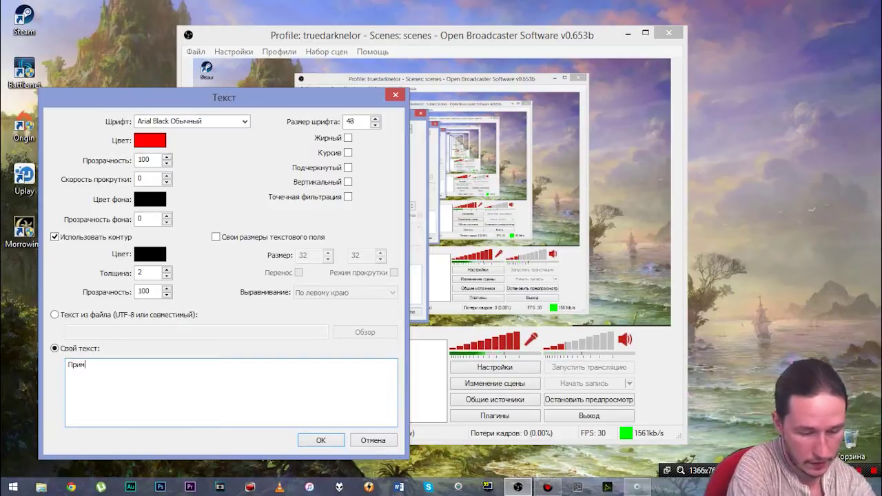
pyautogui.write('ер текста!!!')
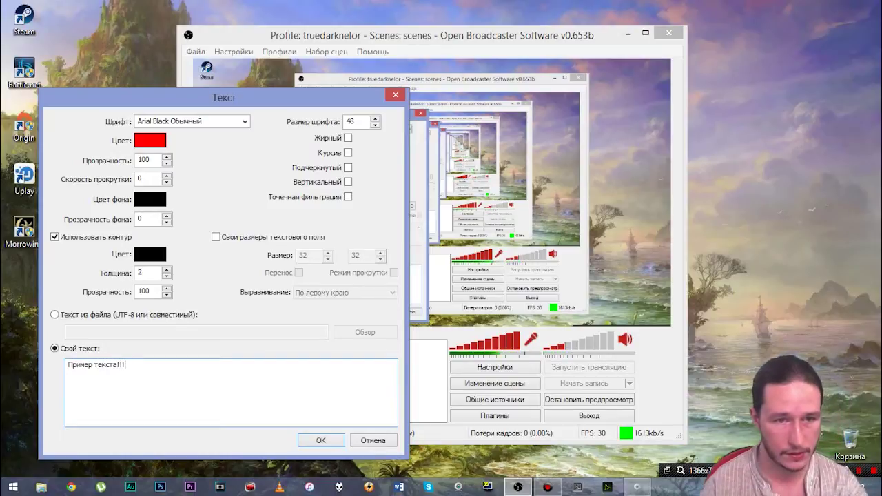
pyautogui.click(324, 441)
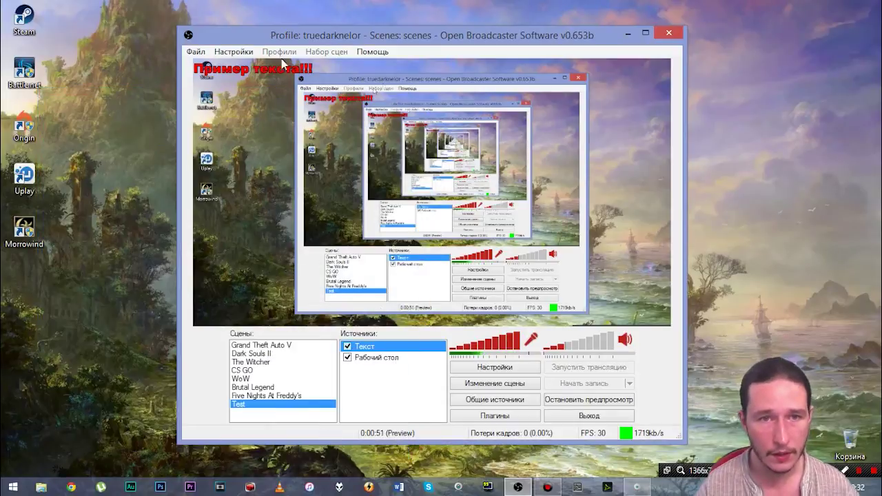
# Step: Move the sample text to the upper right and switch off the Рабочий стол capture
pyautogui.click(494, 382)
pyautogui.moveTo(235, 72); pyautogui.dragTo(606, 65)
pyautogui.click(349, 383)
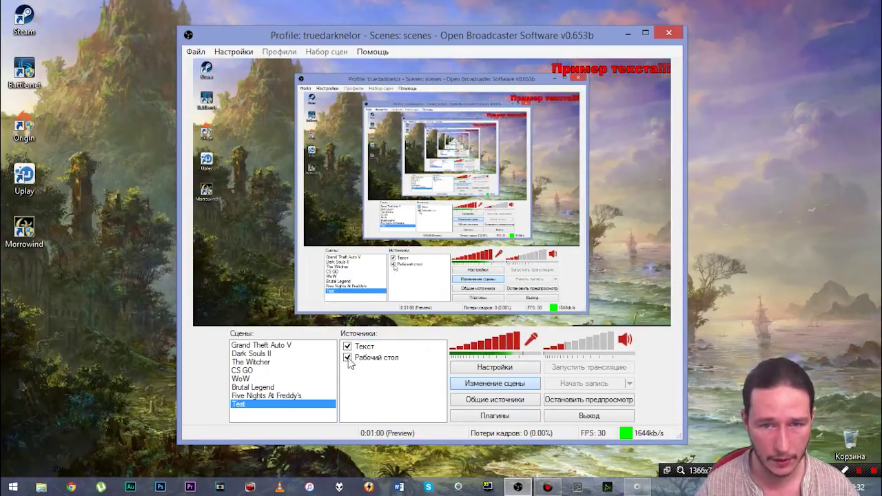
pyautogui.click(347, 358)
# Step: Add an Изображение source showing Pictures\Wallpapers\Beach.jpg to the Test scene
pyautogui.rightClick(358, 379)
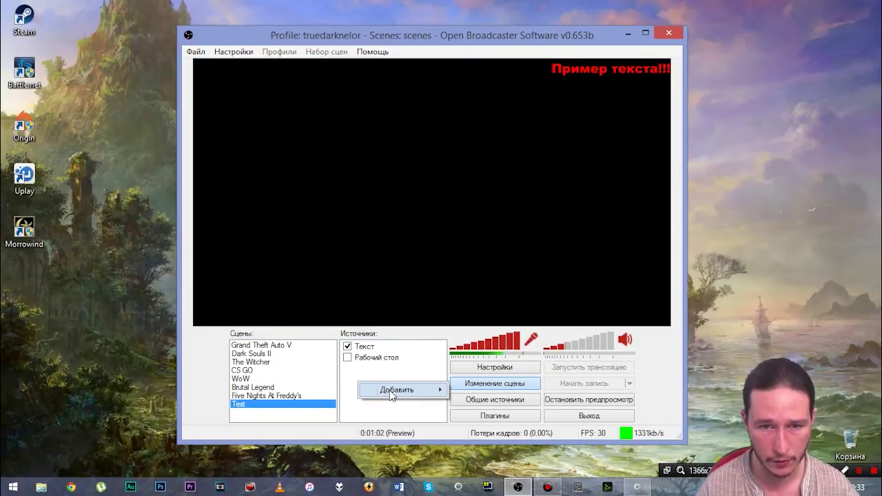
pyautogui.moveTo(413, 389)
pyautogui.click(508, 319)
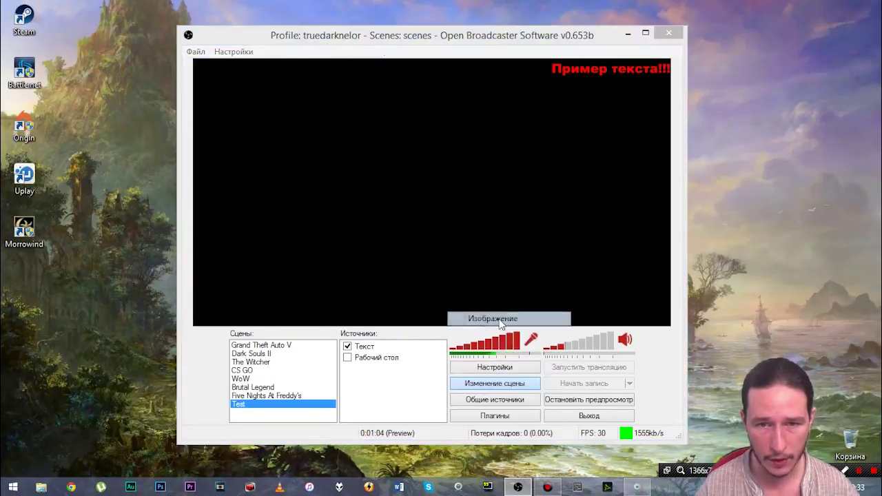
pyautogui.click(486, 257)
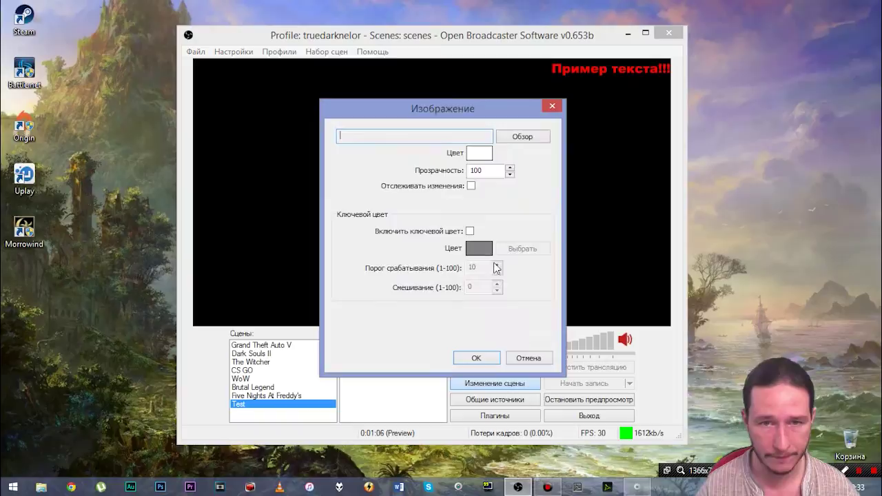
pyautogui.click(520, 135)
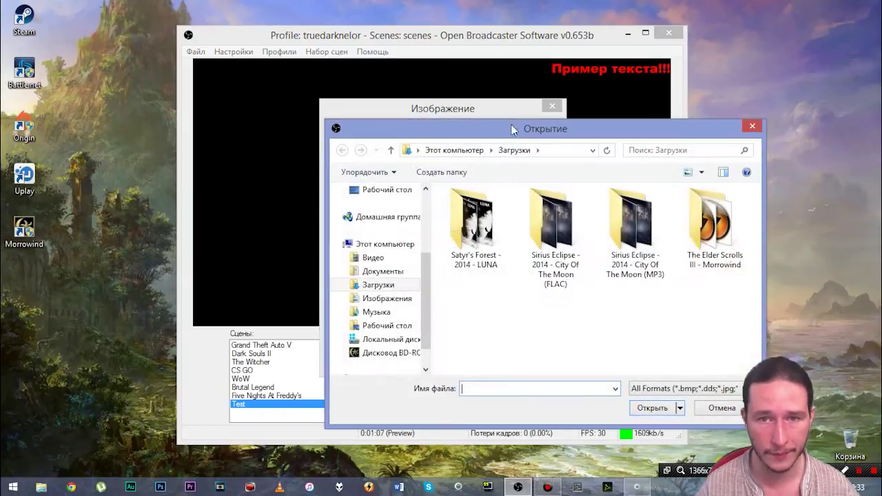
pyautogui.click(384, 300)
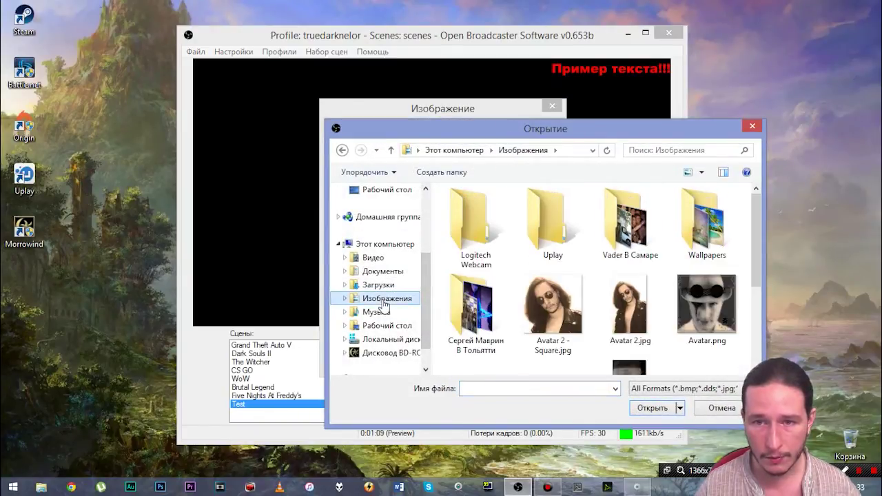
pyautogui.doubleClick(709, 224)
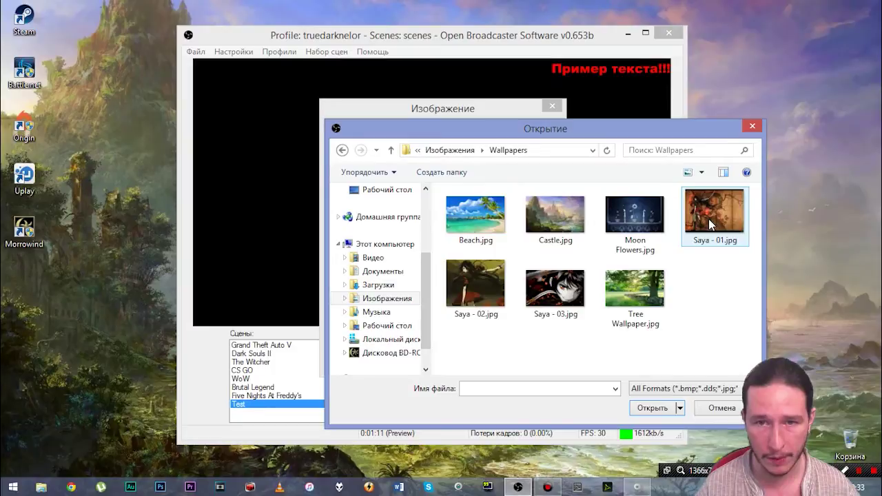
pyautogui.click(474, 230)
pyautogui.click(652, 407)
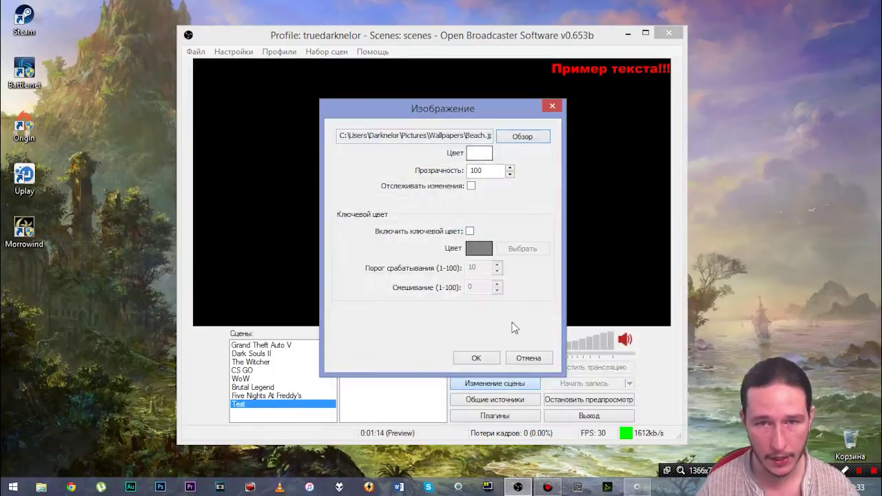
pyautogui.click(487, 358)
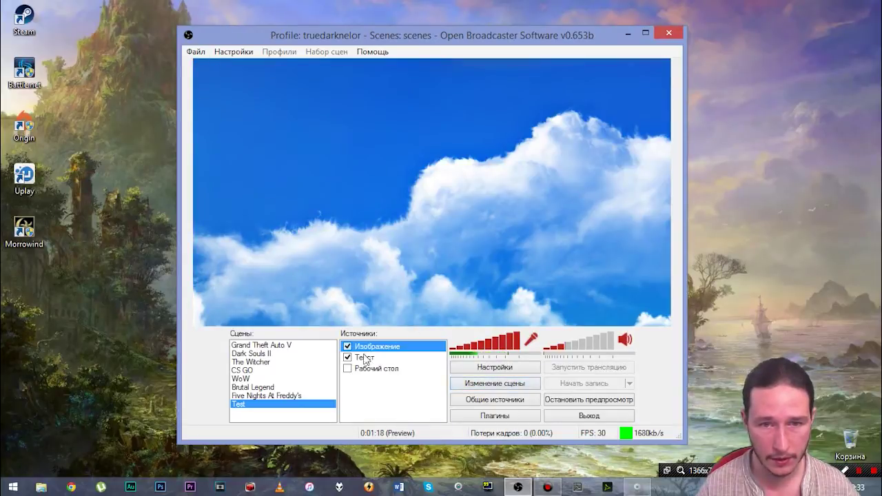
# Step: Shift the beach image to show the shore and move the text source above it
pyautogui.click(493, 387)
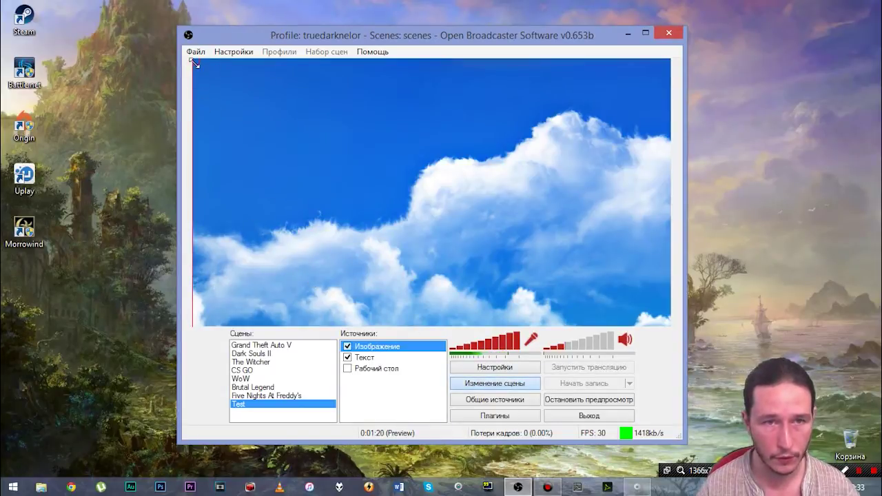
pyautogui.moveTo(194, 62); pyautogui.dragTo(336, 114)
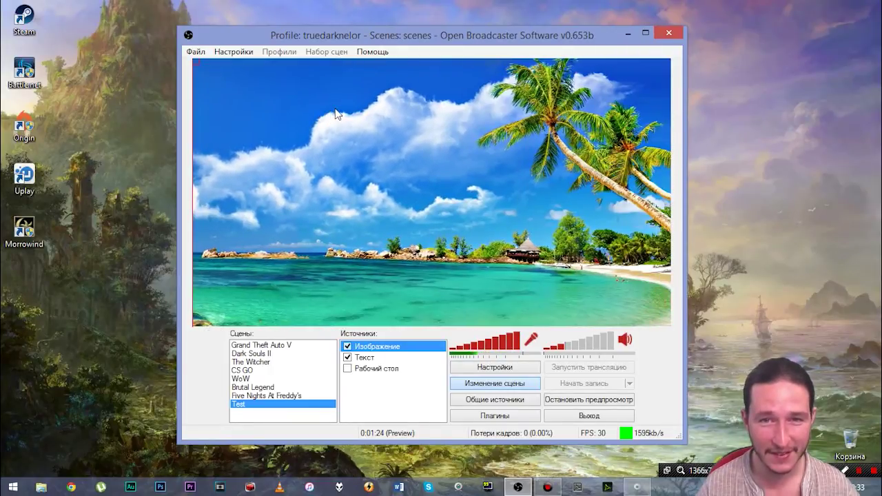
pyautogui.rightClick(363, 358)
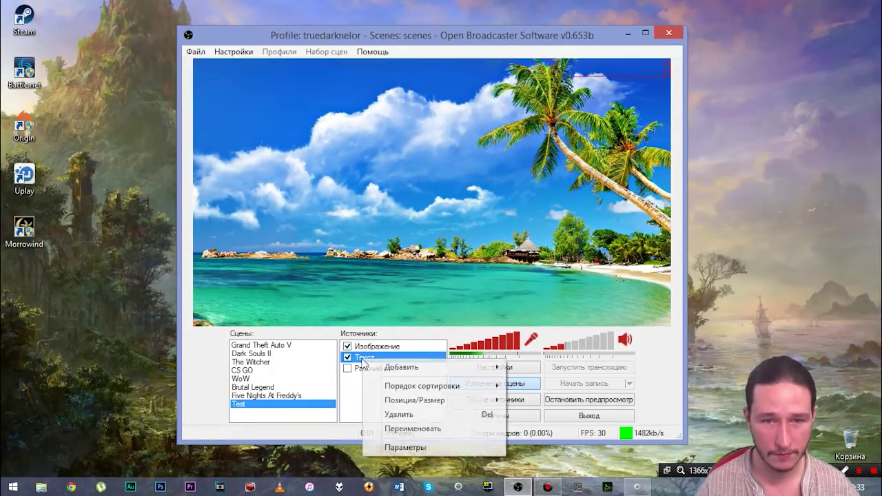
pyautogui.moveTo(441, 400)
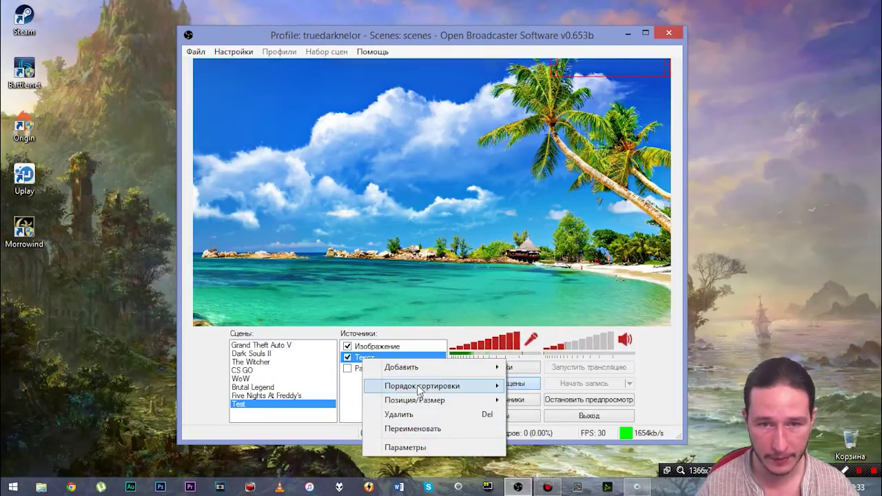
pyautogui.click(528, 385)
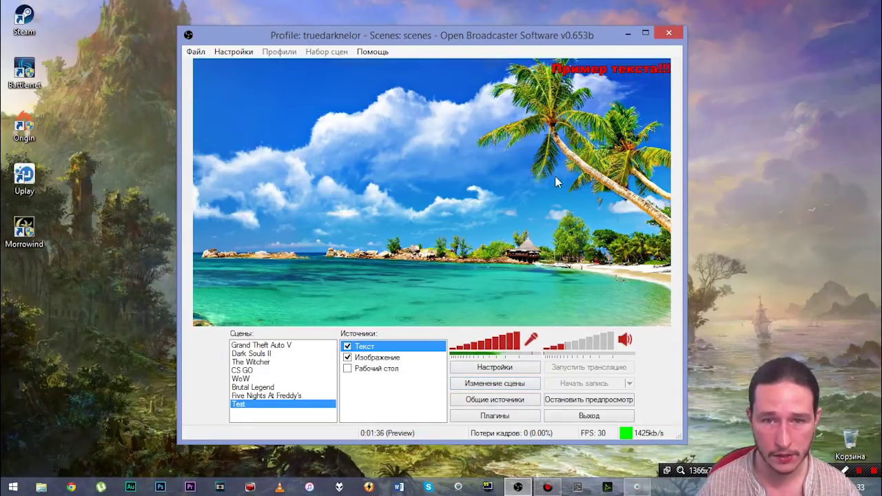
# Step: Move the red sample text toward the centre and enlarge it considerably
pyautogui.click(494, 383)
pyautogui.moveTo(571, 71); pyautogui.dragTo(313, 195)
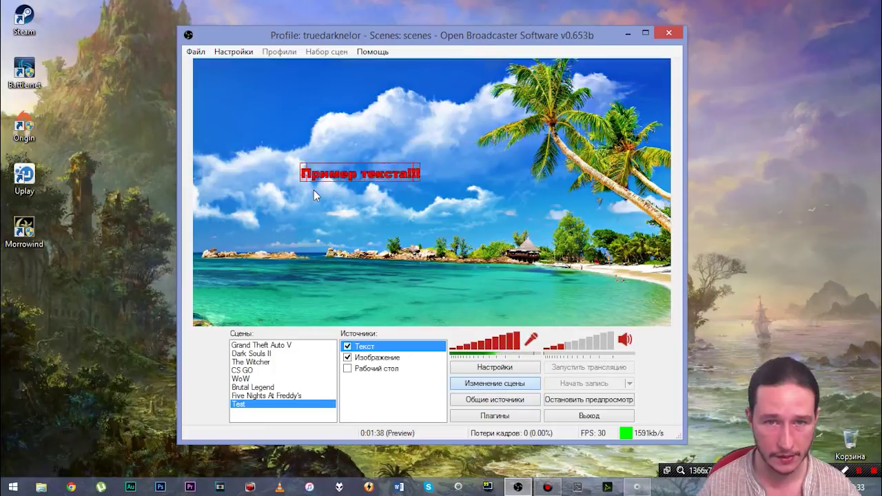
pyautogui.moveTo(387, 193); pyautogui.dragTo(281, 99)
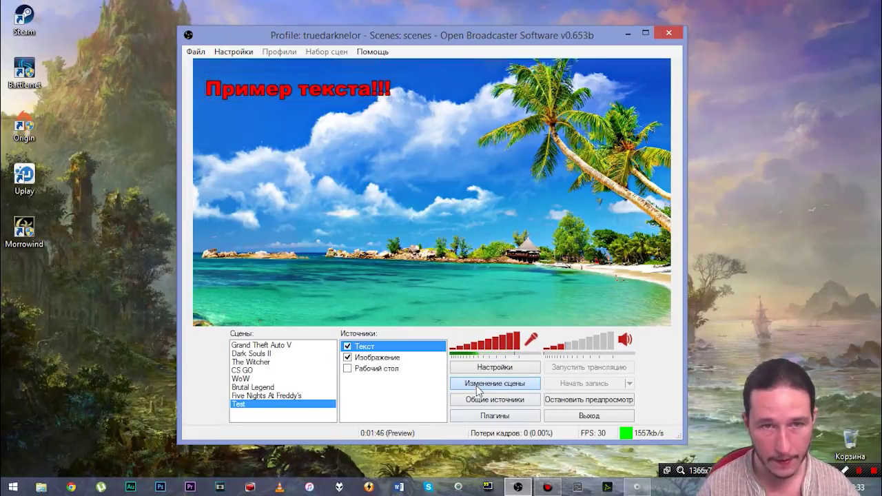
# Step: Raise the text source's background opacity to 25 for a translucent dark backing box
pyautogui.rightClick(369, 347)
pyautogui.click(403, 434)
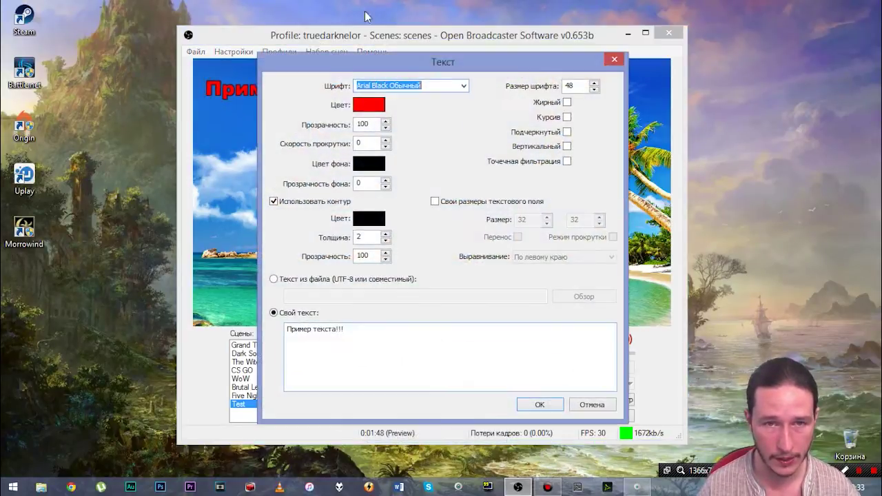
pyautogui.moveTo(339, 63); pyautogui.dragTo(591, 59)
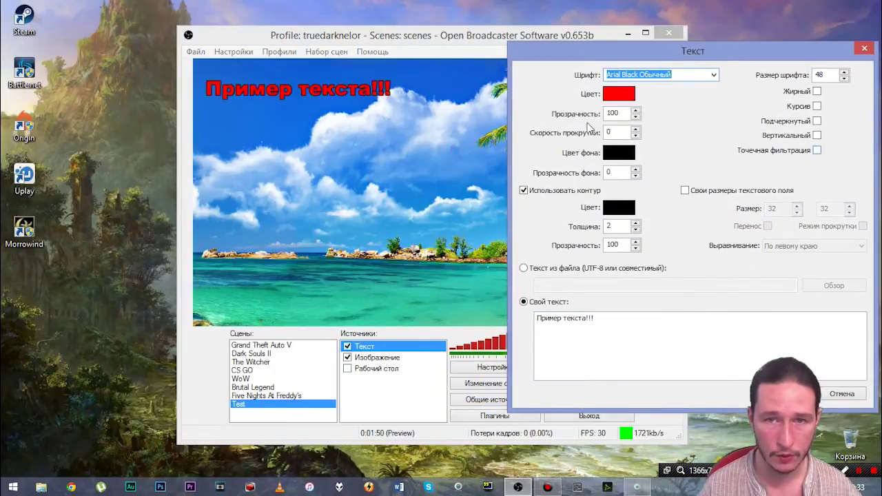
pyautogui.click(610, 172)
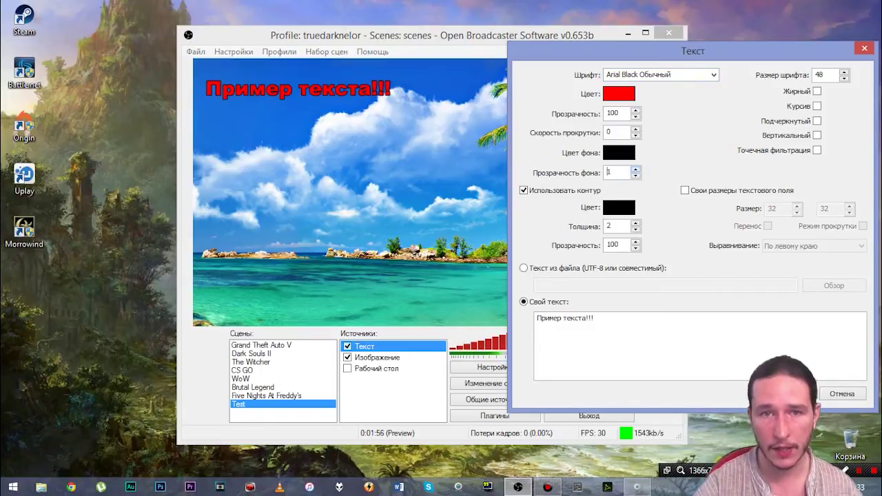
pyautogui.write('9')
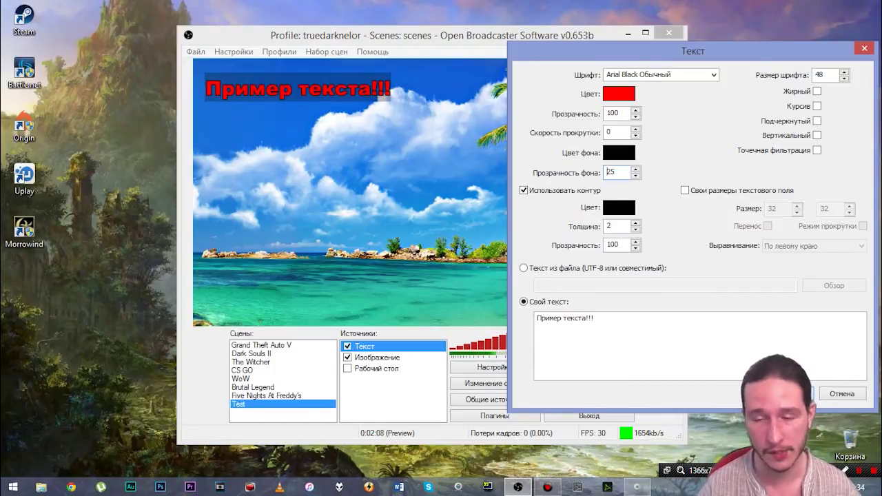
# Step: Close the text settings and add an Устройство Захвата source using the Logitech HD Webcam C525
pyautogui.press('Return')
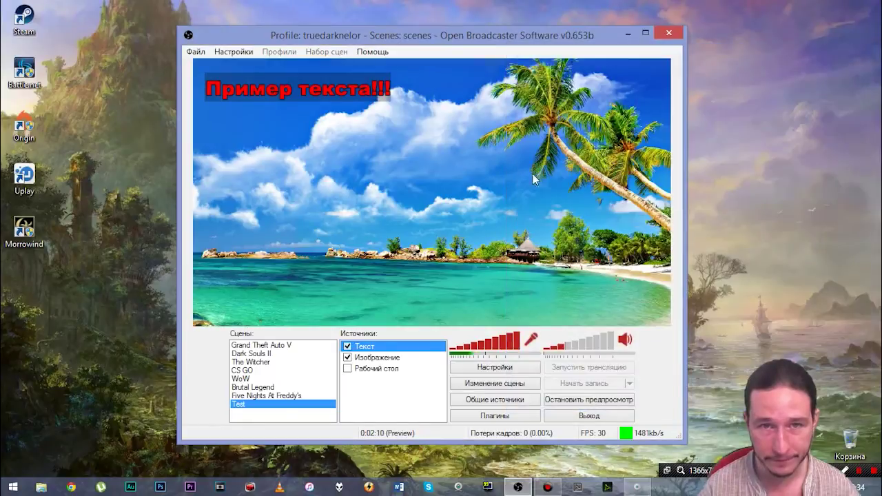
pyautogui.rightClick(369, 394)
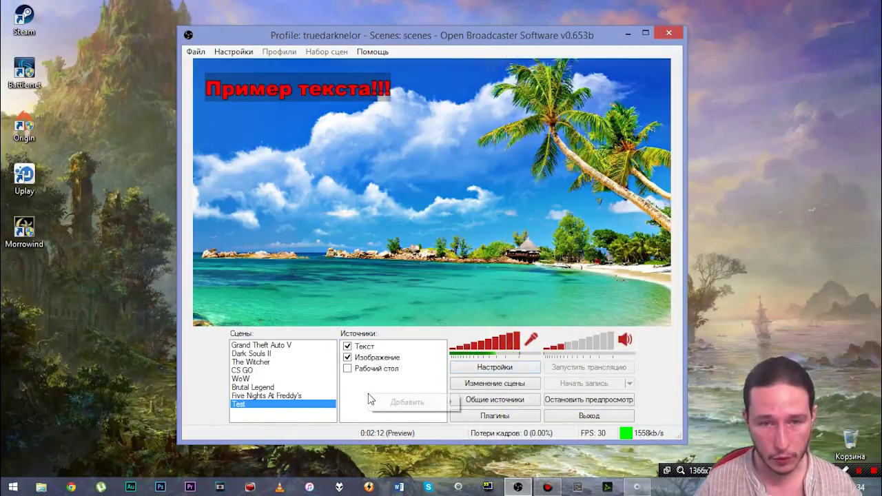
pyautogui.moveTo(410, 402)
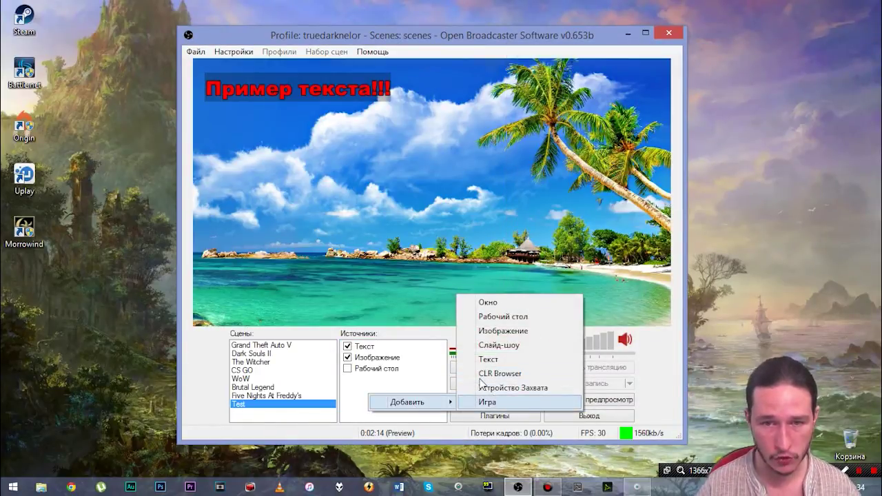
pyautogui.click(503, 387)
pyautogui.click(490, 259)
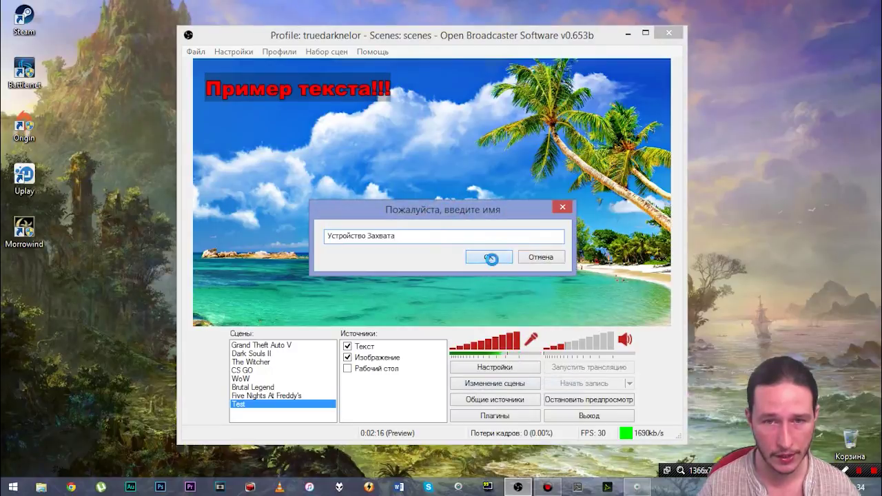
pyautogui.moveTo(480, 52); pyautogui.dragTo(602, 45)
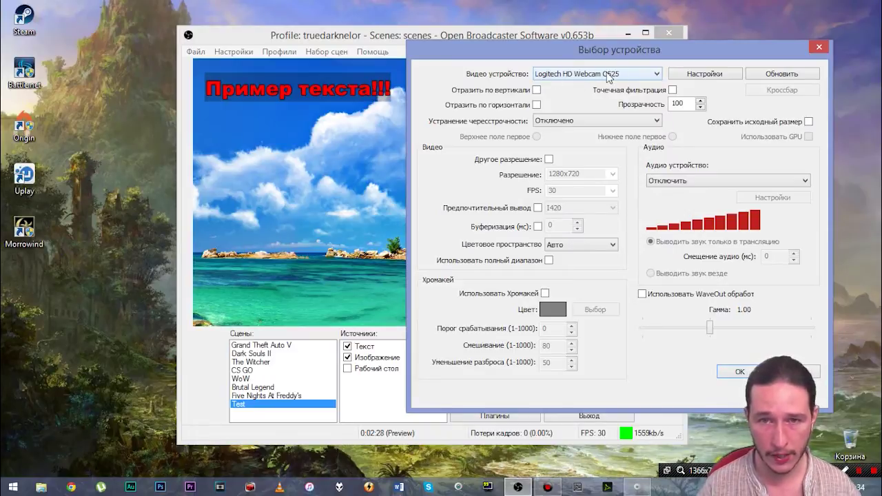
# Step: Switch the webcam source to a custom 320x240 resolution
pyautogui.click(549, 159)
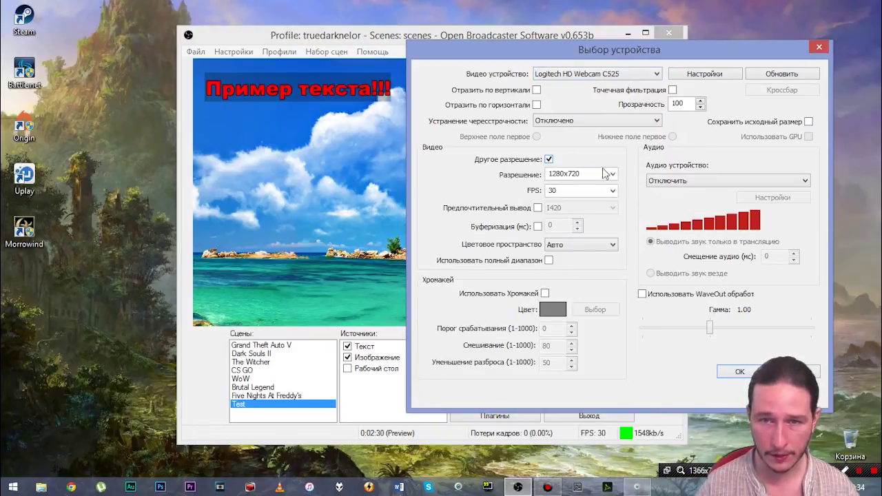
pyautogui.click(612, 174)
pyautogui.click(572, 219)
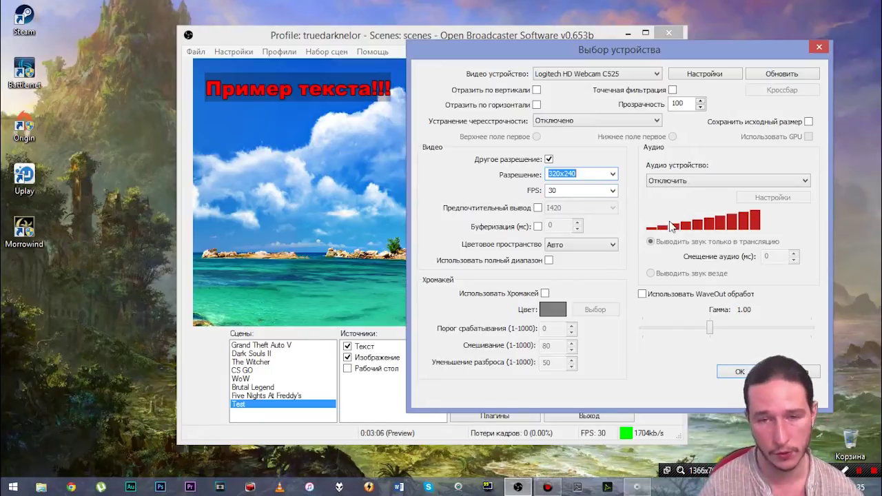
# Step: Review the Logitech webcam's Дополнительные настройки image sliders, then save and close its properties
pyautogui.click(703, 75)
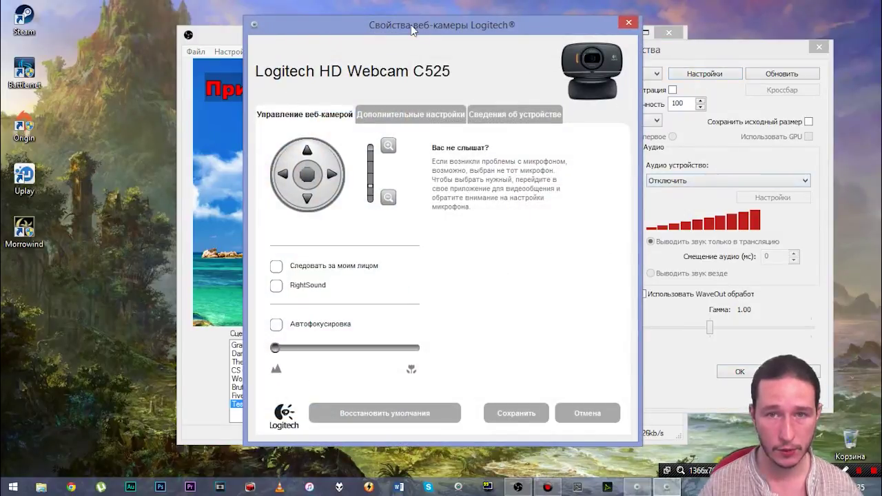
pyautogui.moveTo(411, 25); pyautogui.dragTo(619, 25)
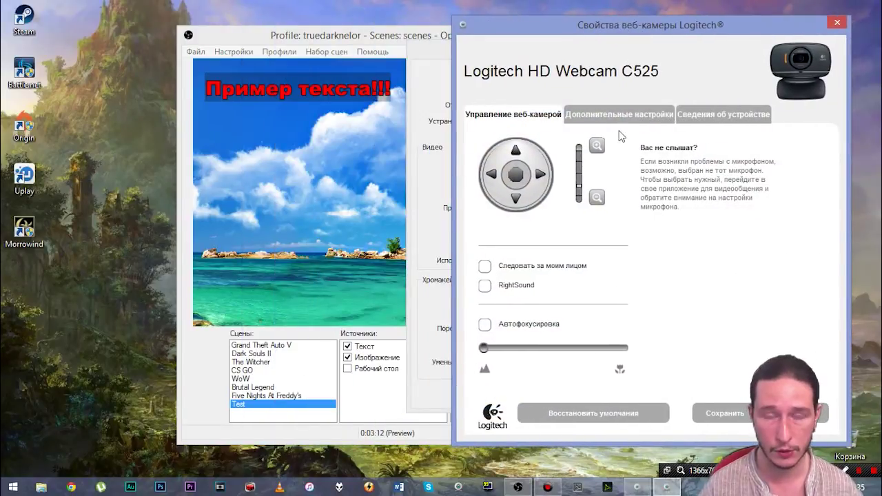
pyautogui.click(618, 114)
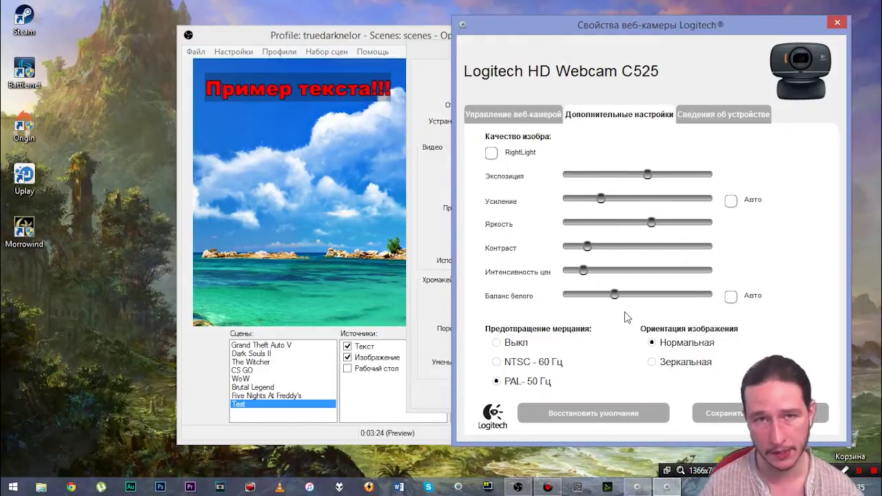
pyautogui.click(714, 411)
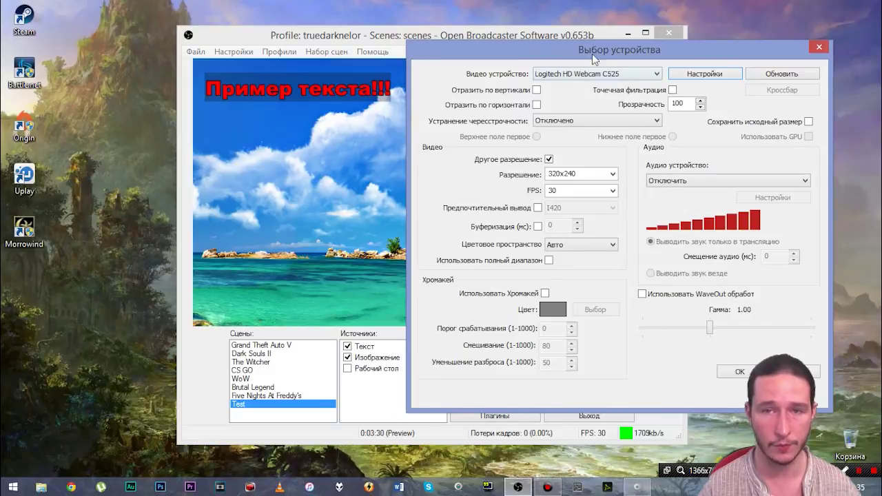
# Step: Enable webcam chroma key with blending and spread reduction at 0, sampling blue from the preview sky
pyautogui.moveTo(592, 54); pyautogui.dragTo(604, 66)
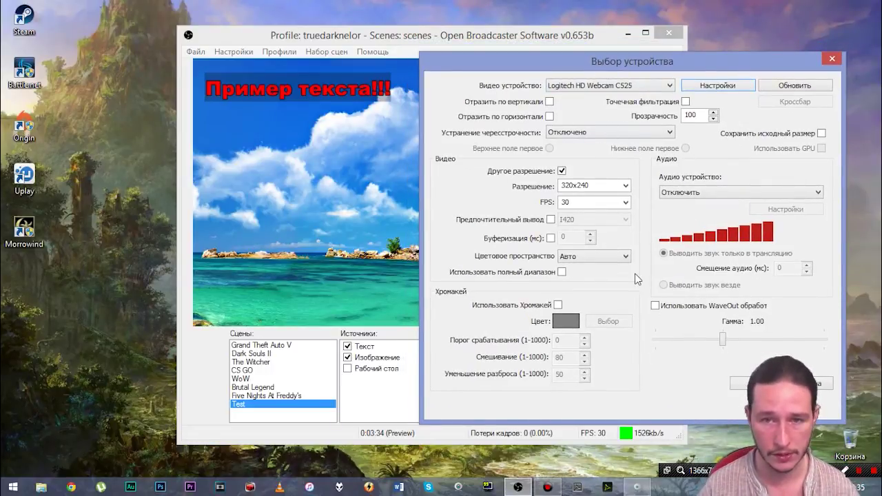
pyautogui.click(558, 305)
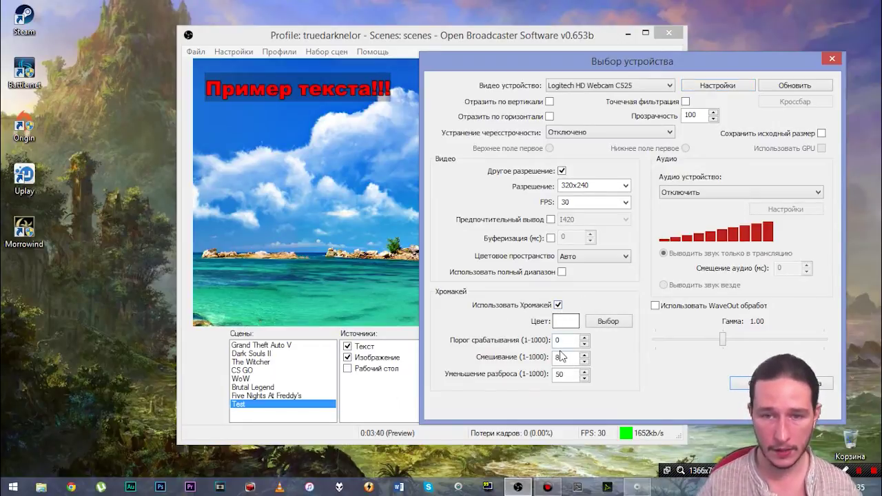
pyautogui.doubleClick(561, 356)
pyautogui.write('0')
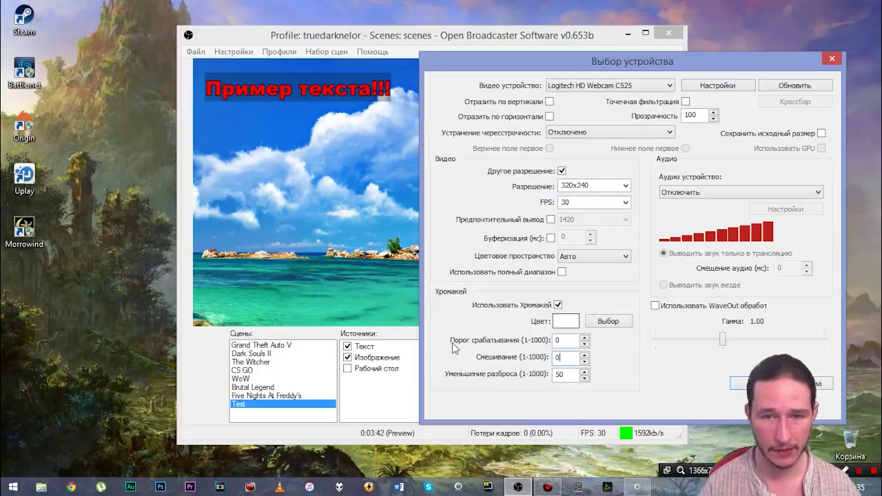
pyautogui.doubleClick(562, 374)
pyautogui.write('0')
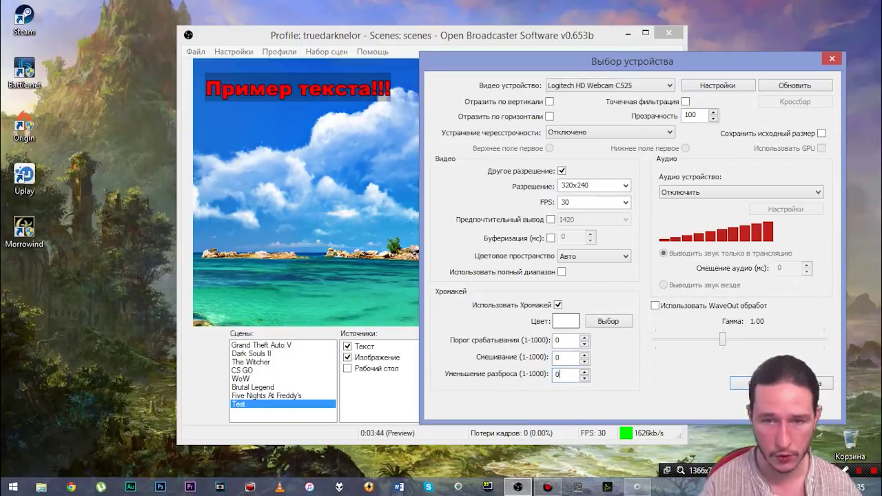
pyautogui.click(603, 320)
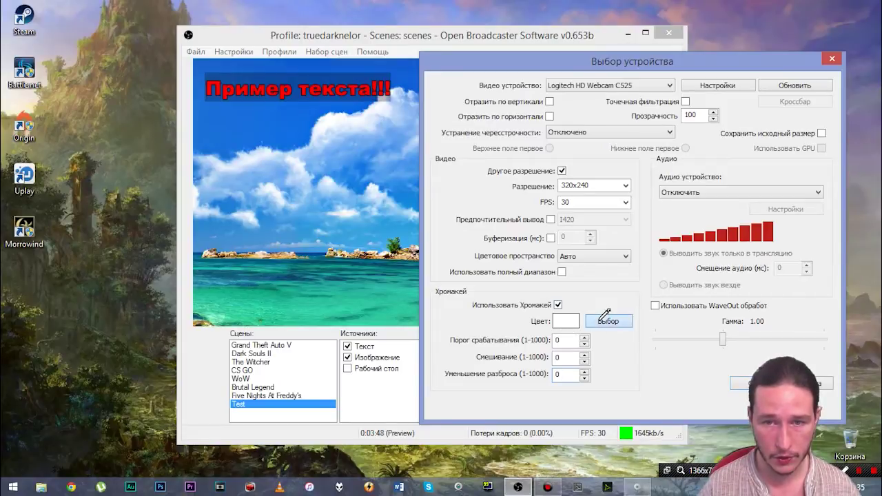
pyautogui.click(264, 128)
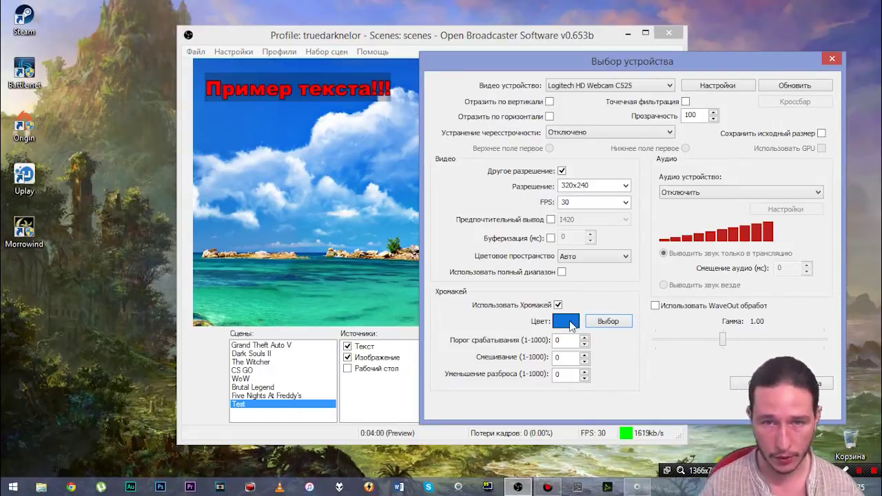
# Step: Change the chroma key colour to light green and set the threshold to 475
pyautogui.click(567, 322)
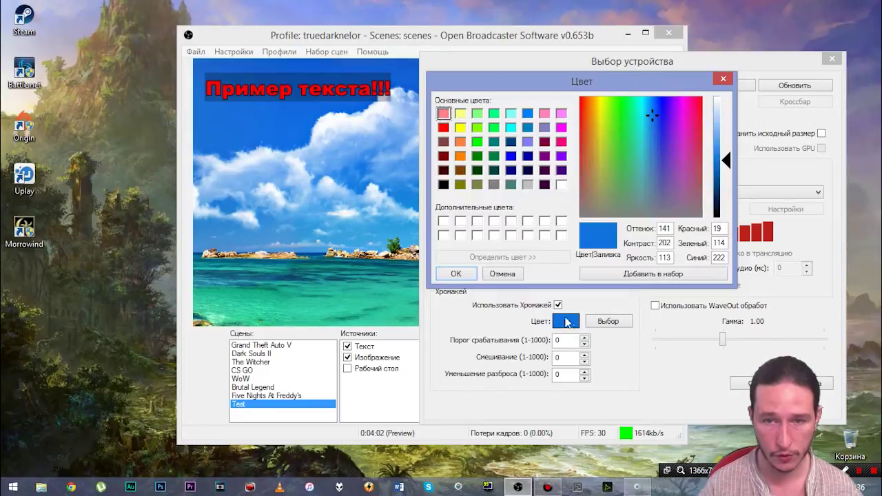
pyautogui.click(477, 115)
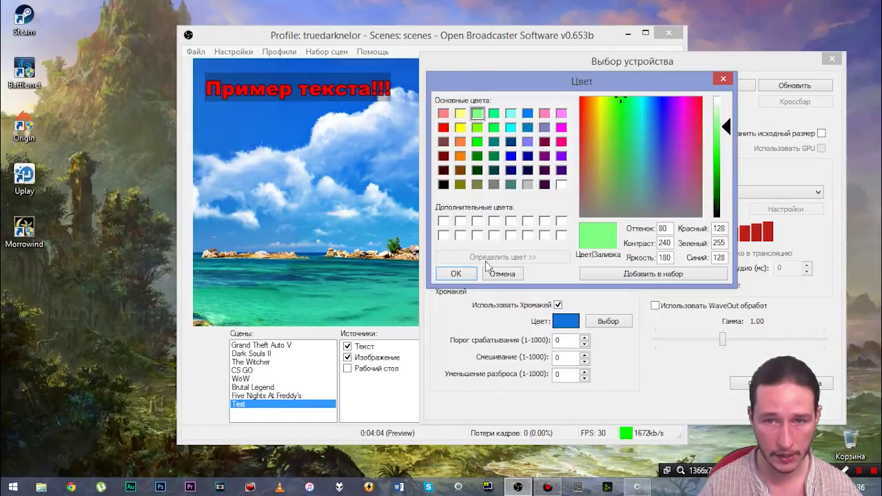
pyautogui.click(455, 273)
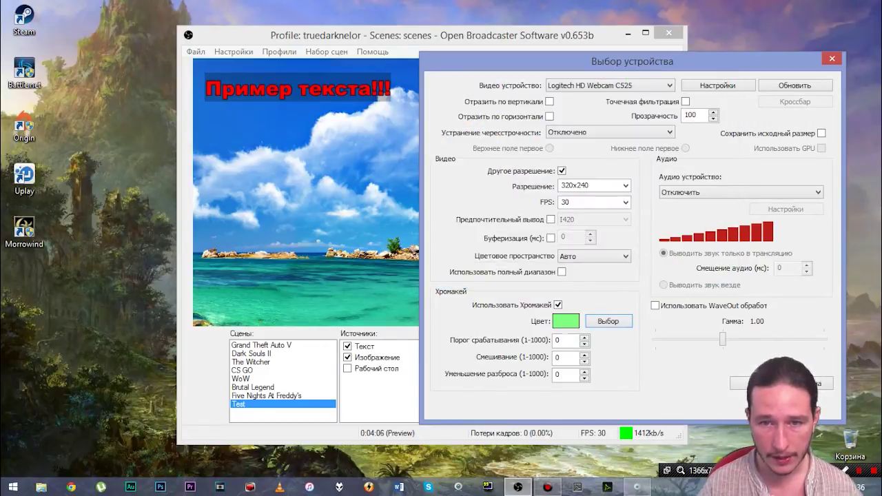
pyautogui.write('475')
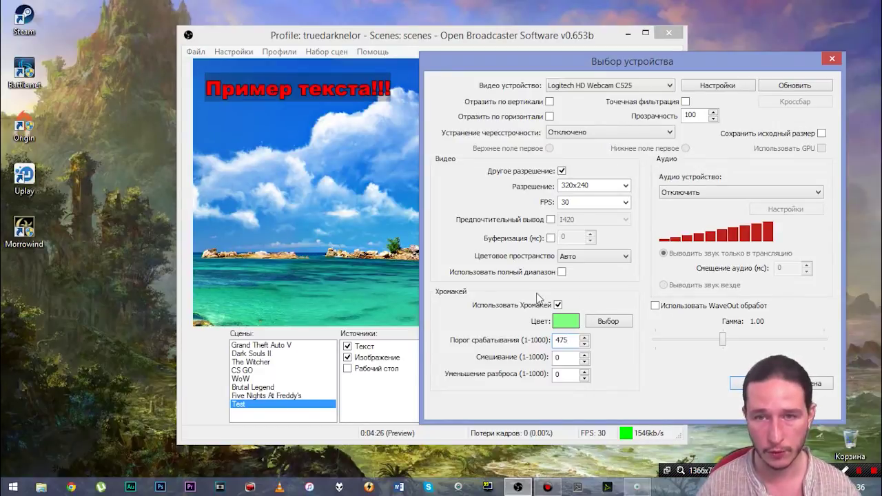
# Step: Add the webcam capture source, centre it in the preview, switch it off, then bring up the add-source menu
pyautogui.click(752, 383)
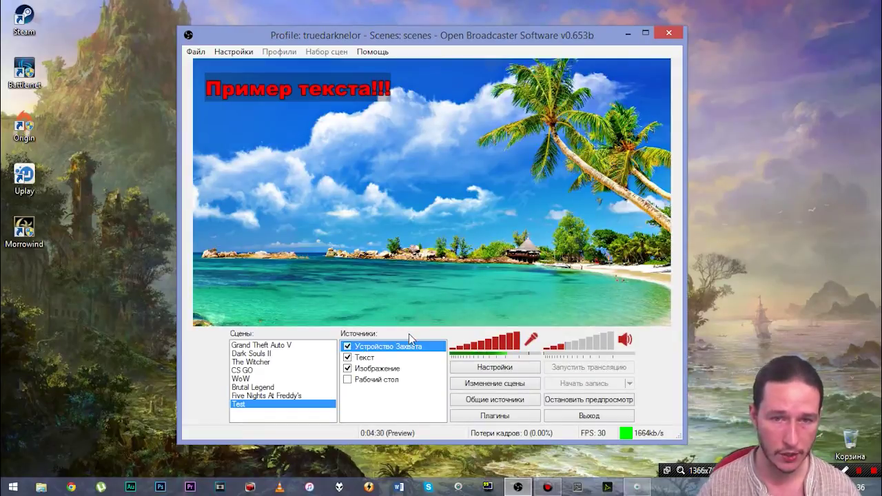
pyautogui.click(505, 385)
pyautogui.moveTo(272, 90); pyautogui.dragTo(461, 161)
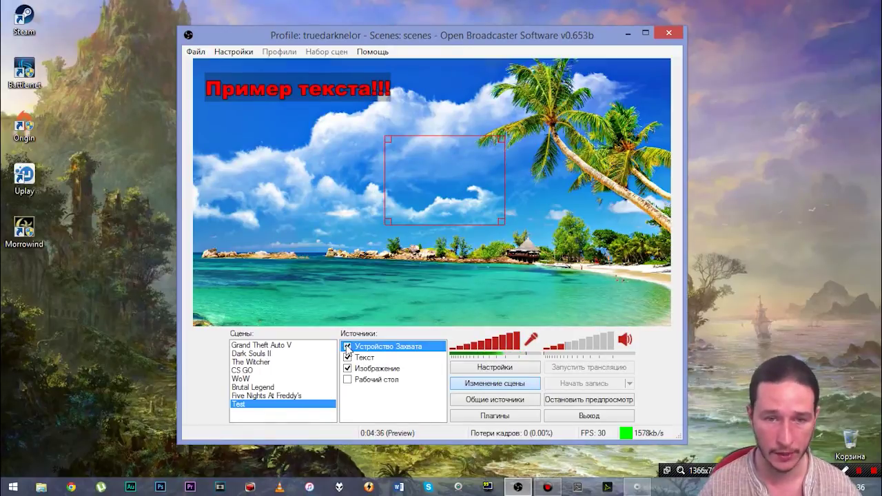
pyautogui.click(347, 346)
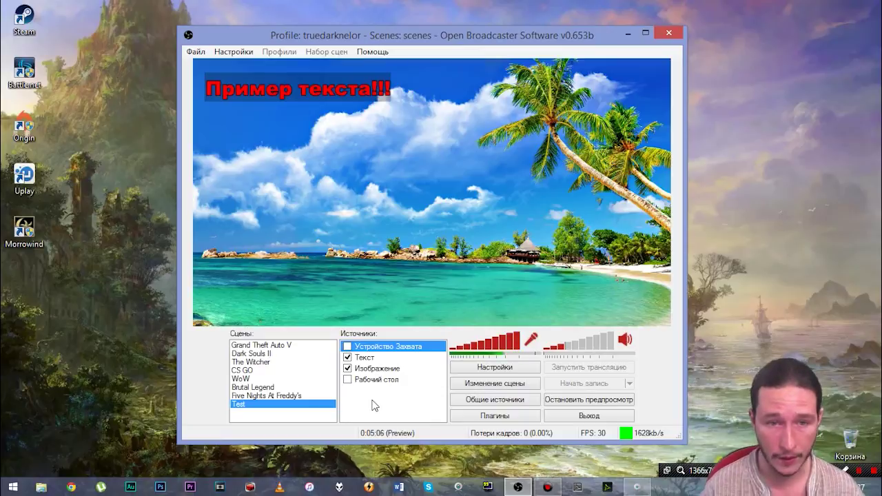
pyautogui.rightClick(380, 405)
pyautogui.moveTo(438, 417)
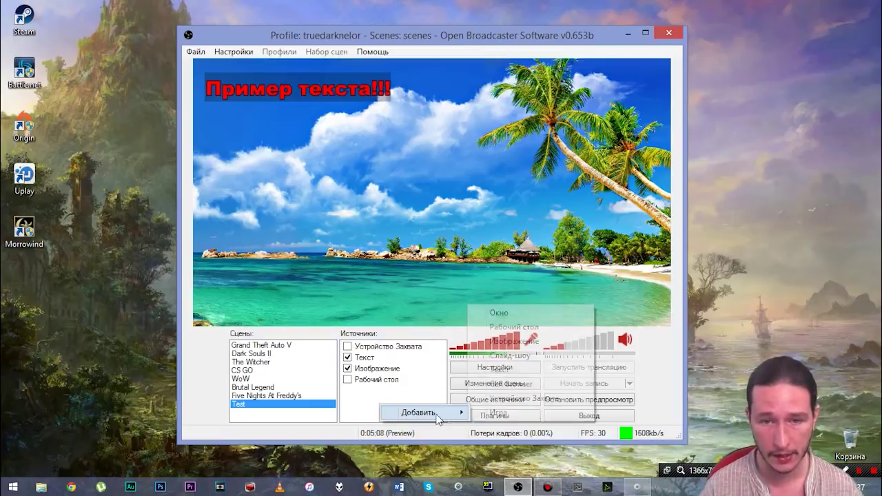
# Step: In Chrome, go to nightdev.com and open the OBS Chat project under Projects
pyautogui.click(373, 402)
pyautogui.click(72, 488)
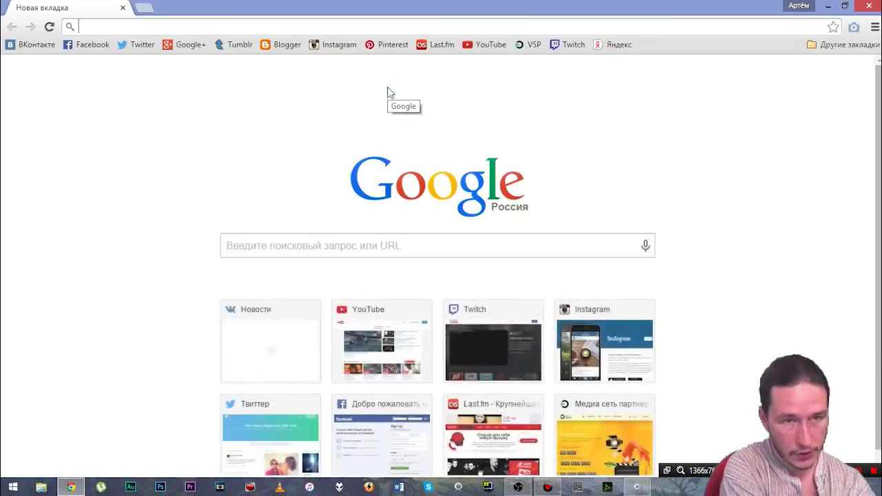
pyautogui.write('nightdev')
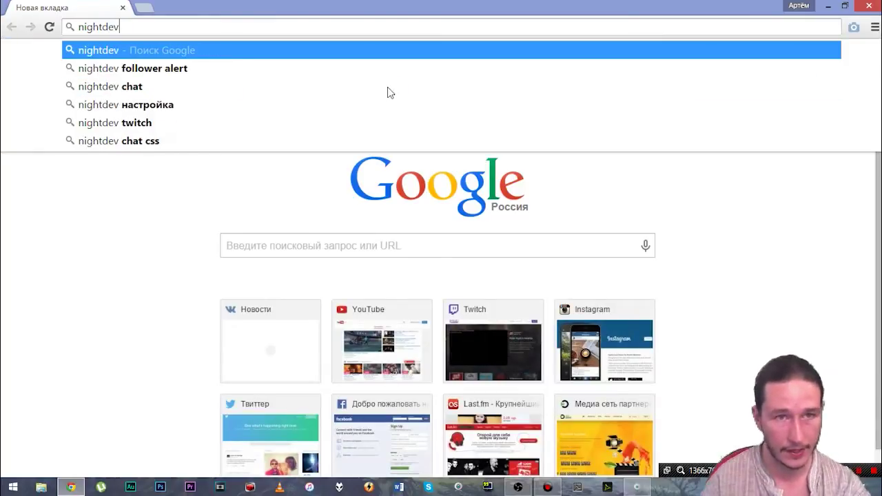
pyautogui.write('.com')
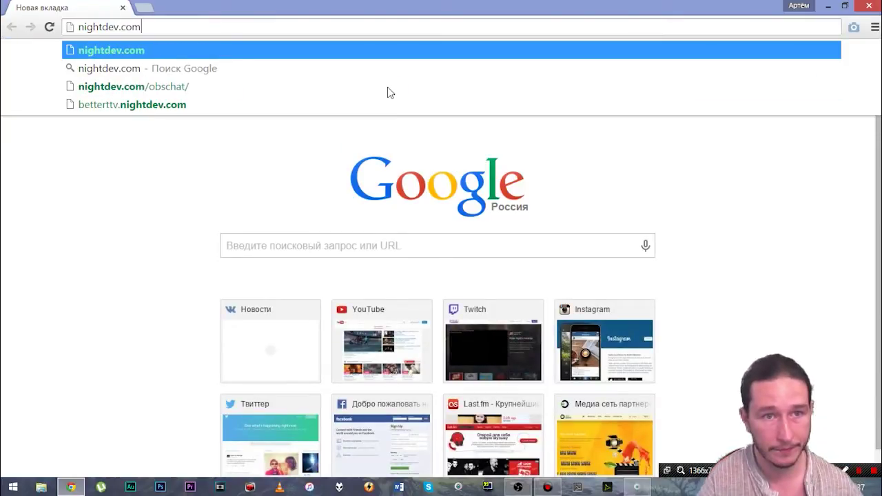
pyautogui.press('Return')
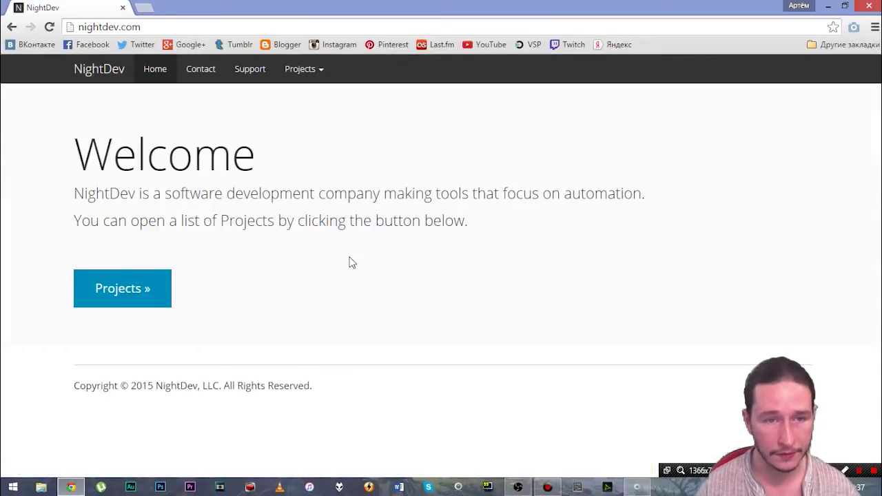
pyautogui.click(108, 299)
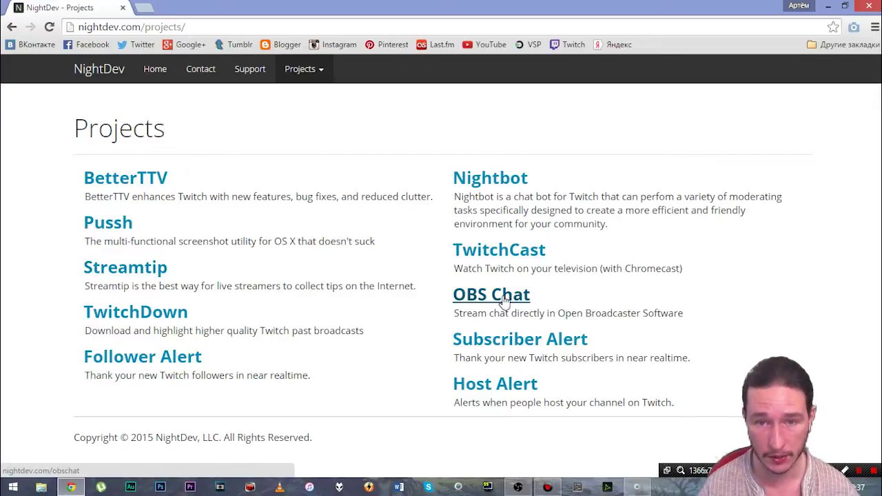
pyautogui.click(501, 299)
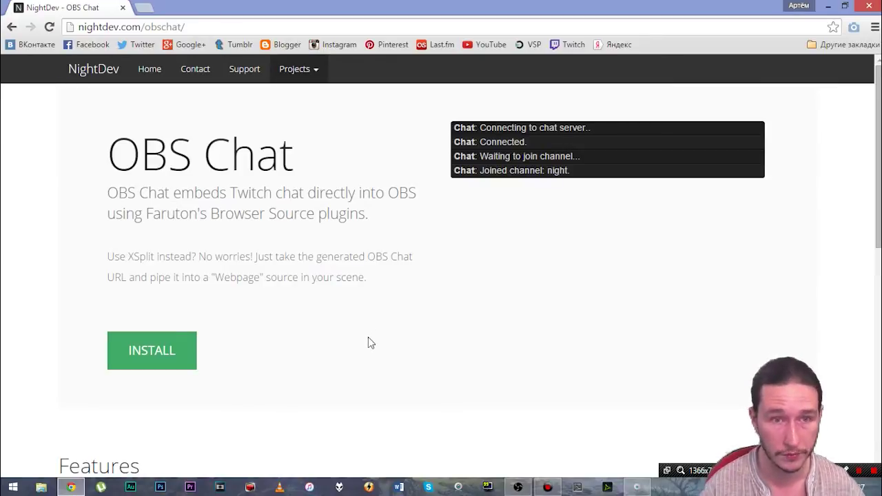
# Step: Start the OBS Chat setup and download the CLR Browser plugin zip
pyautogui.click(153, 352)
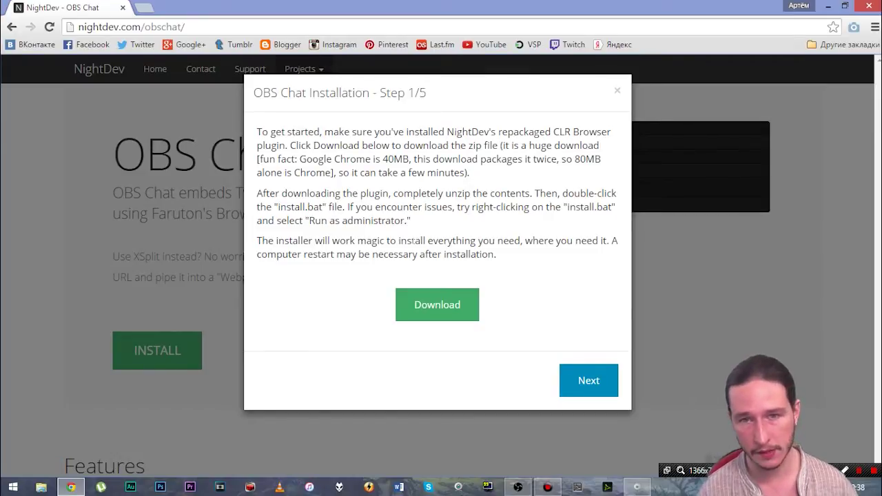
pyautogui.click(436, 306)
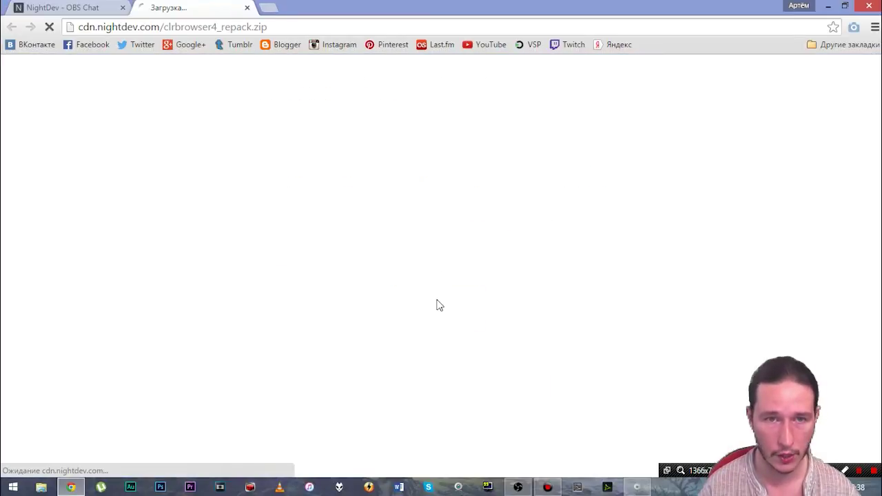
pyautogui.click(510, 317)
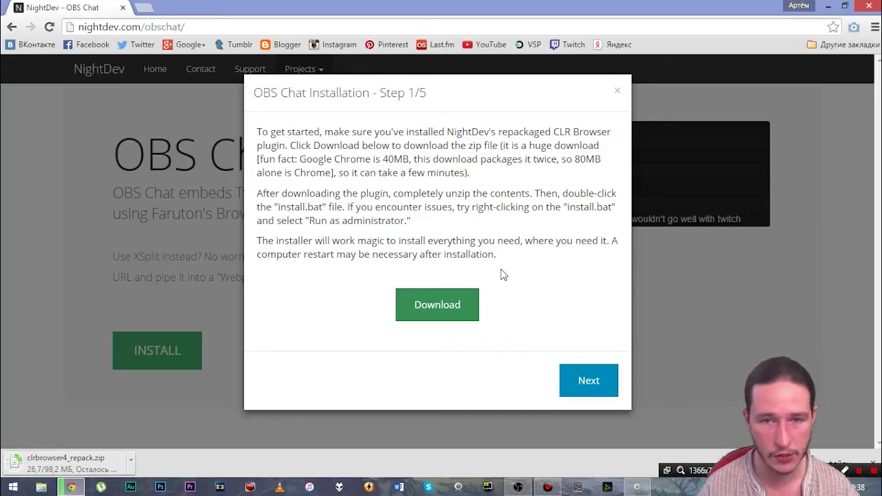
# Step: Continue to setup step two, enter the Twitch username, and switch to File Explorer
pyautogui.click(582, 386)
pyautogui.scroll(-1, 453, 290)
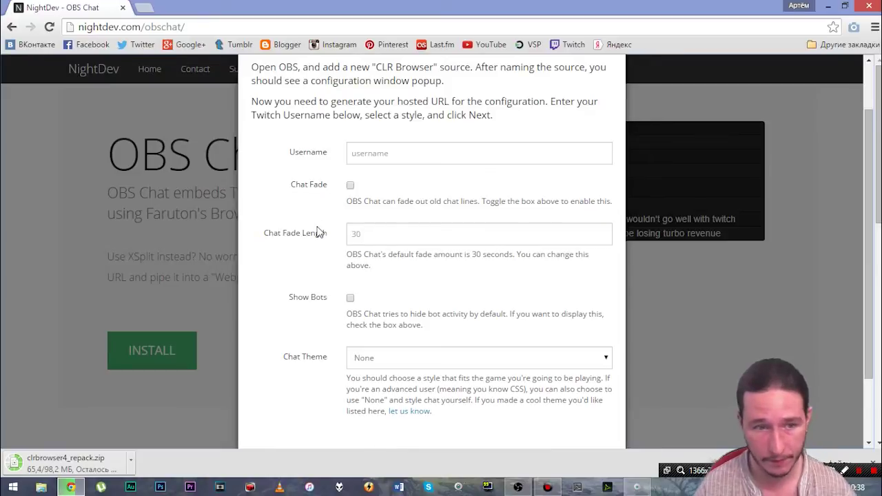
pyautogui.click(551, 327)
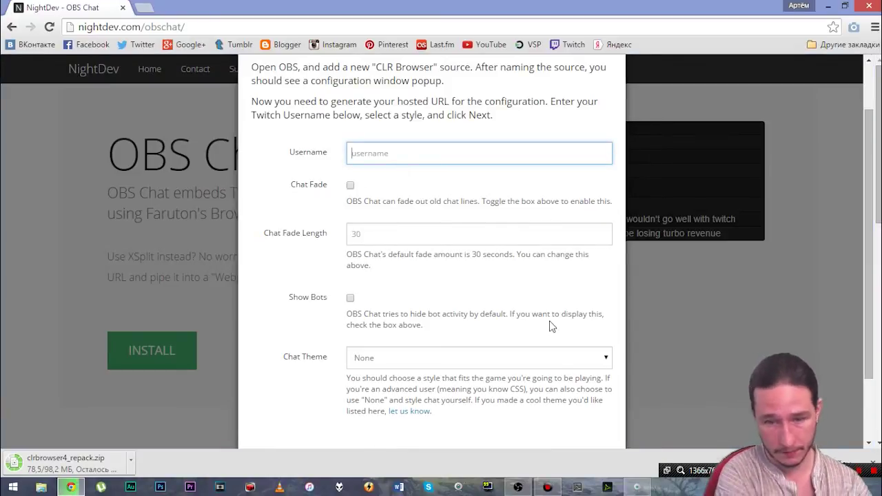
pyautogui.write('truedar')
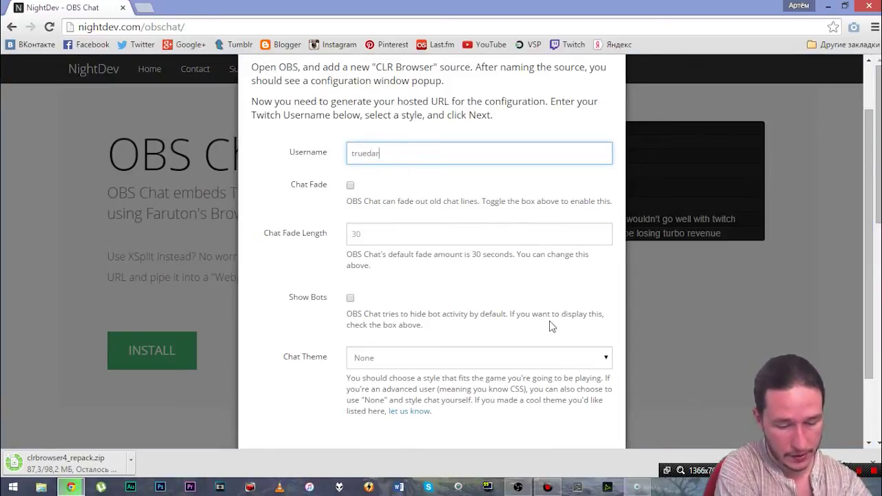
pyautogui.write('knelor')
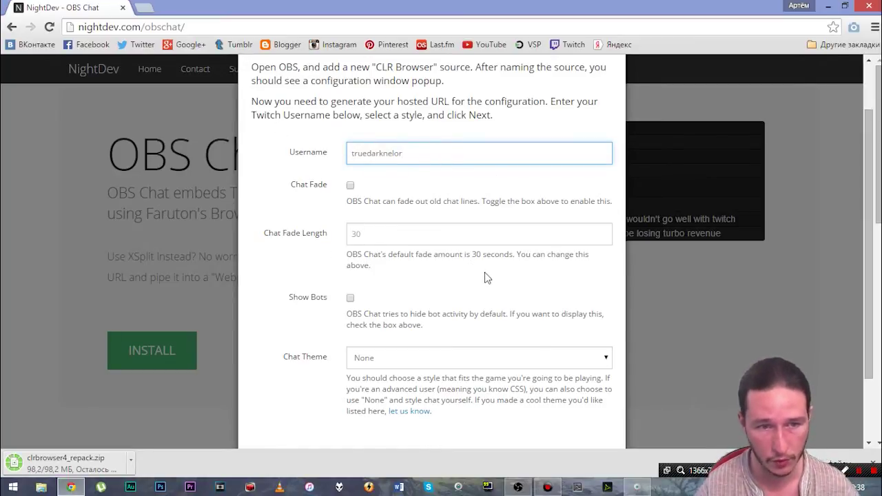
pyautogui.click(41, 487)
# Step: Extract clrbrowser4_repack.zip in Downloads into its own clrbrowser4_repack folder
pyautogui.click(49, 81)
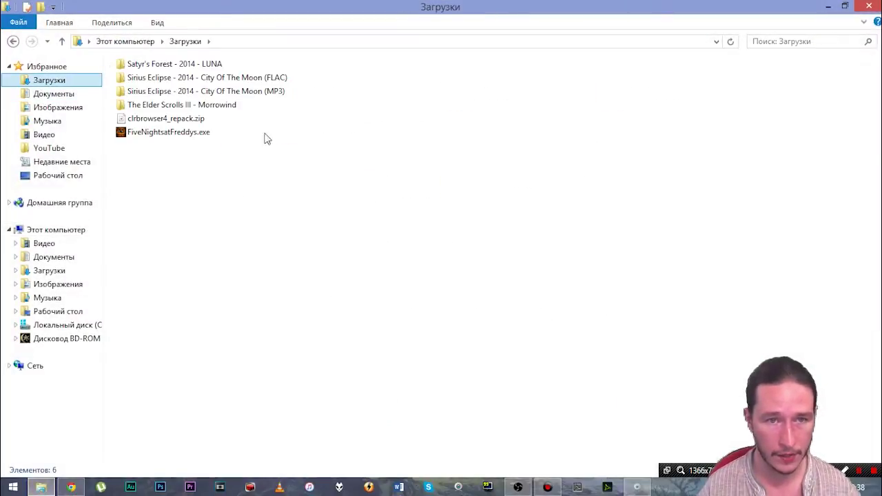
pyautogui.click(154, 123)
pyautogui.rightClick(154, 120)
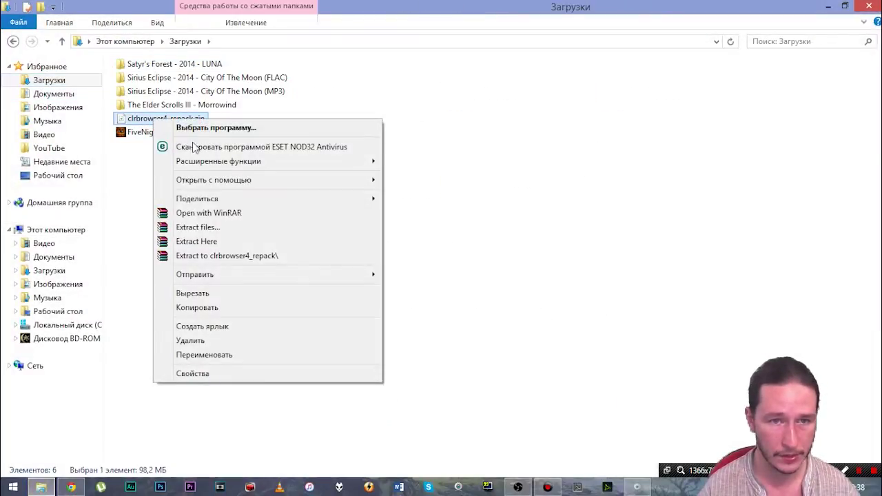
pyautogui.click(217, 256)
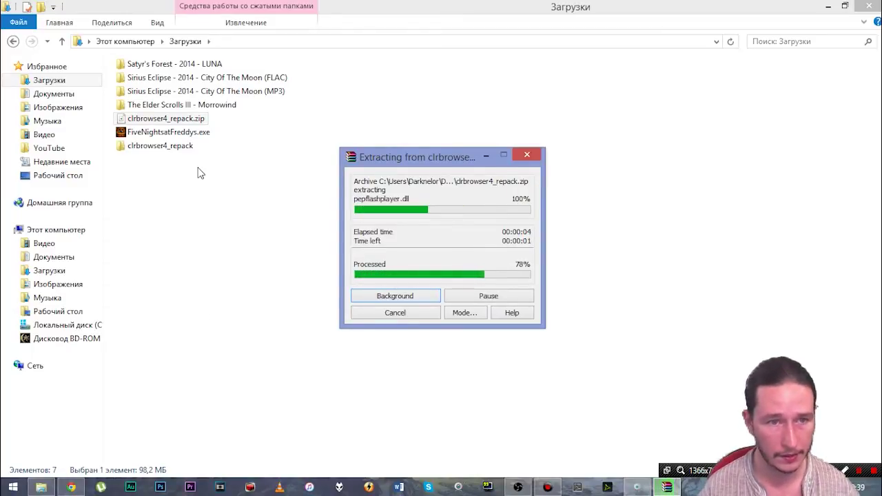
# Step: Open the inner clrbrowser4_repack folder and read README.txt
pyautogui.click(131, 144)
pyautogui.doubleClick(133, 146)
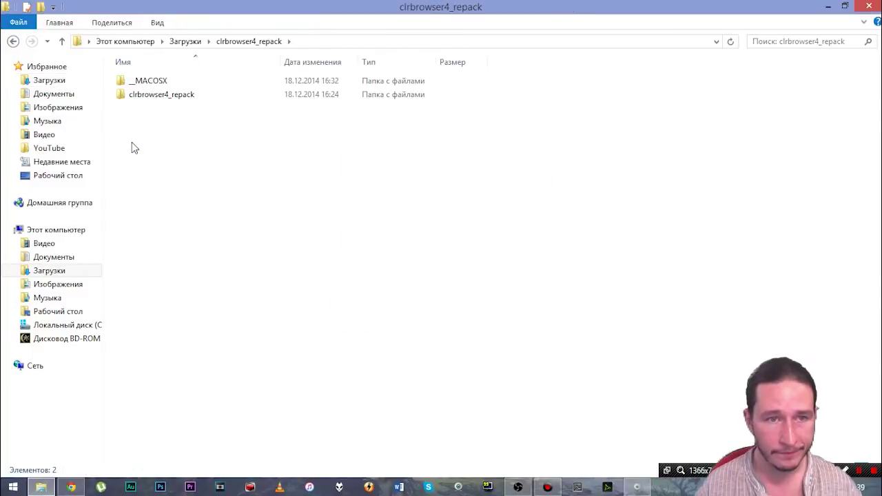
pyautogui.doubleClick(135, 102)
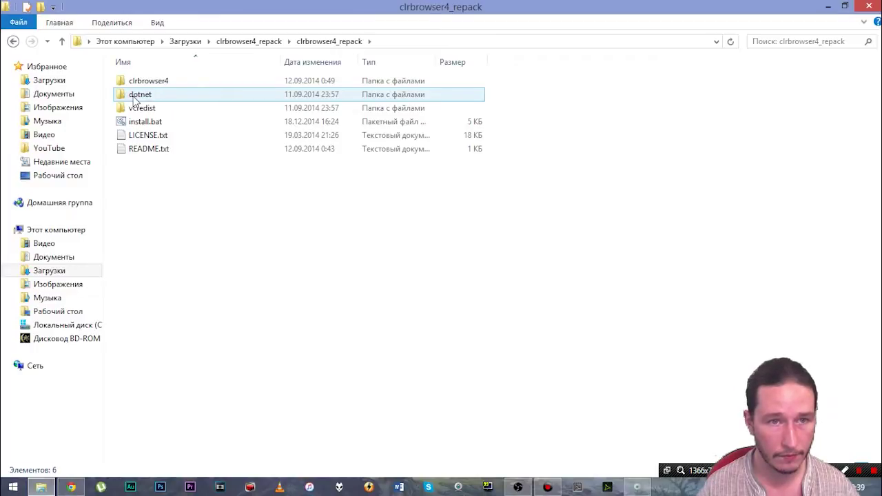
pyautogui.doubleClick(138, 148)
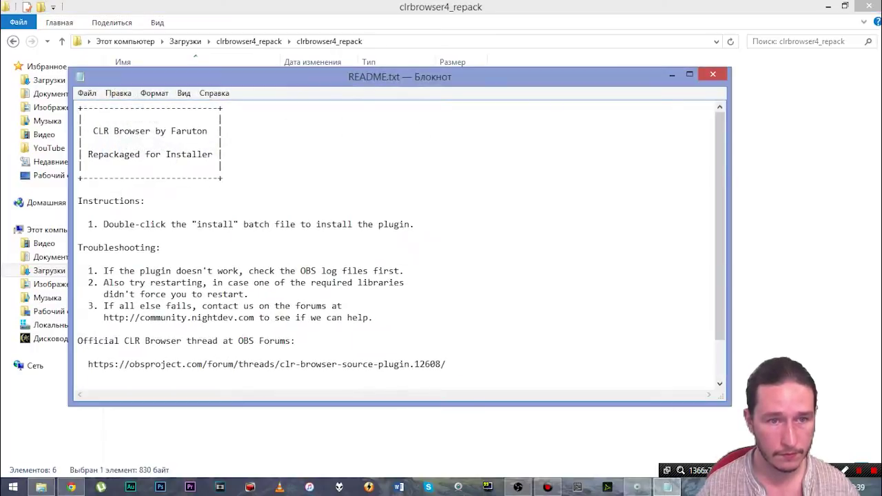
pyautogui.scroll(-2, 401, 241)
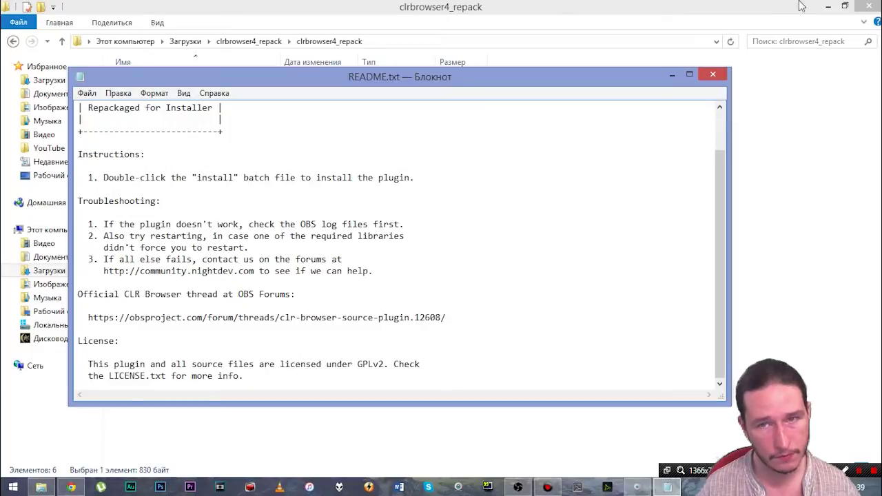
pyautogui.click(712, 74)
# Step: Look at the actions for install.bat without running it
pyautogui.click(160, 178)
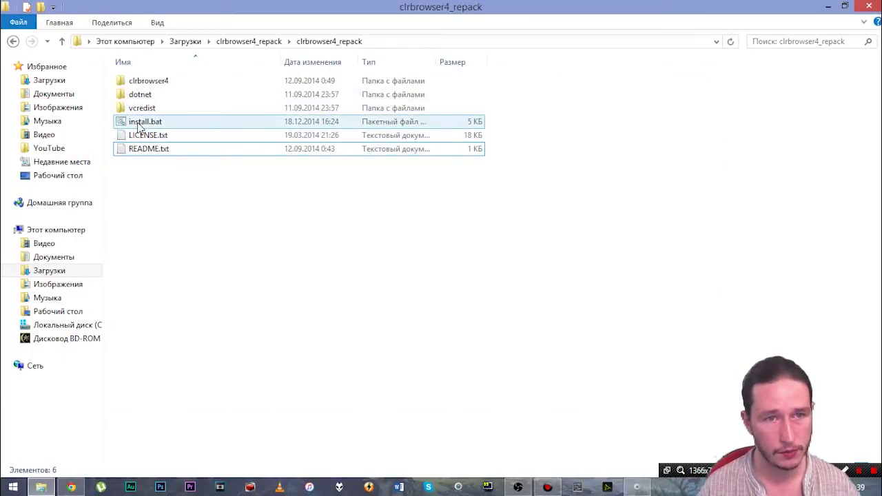
pyautogui.moveTo(140, 128)
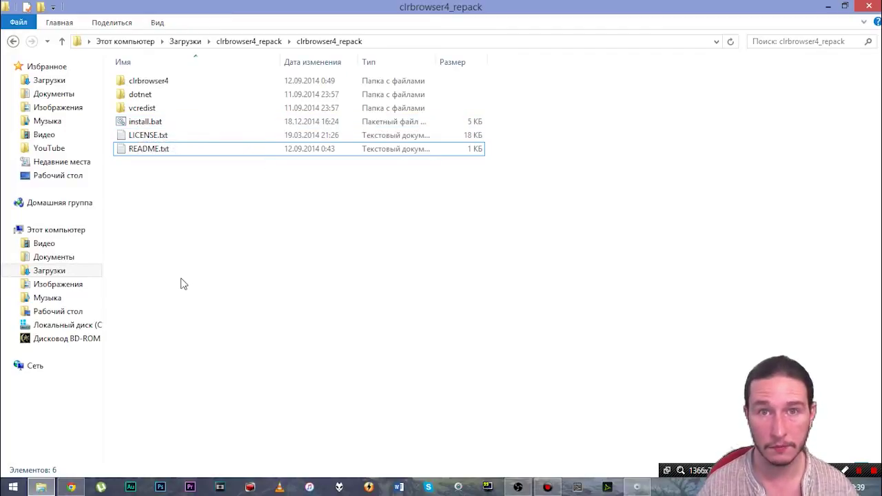
pyautogui.rightClick(142, 121)
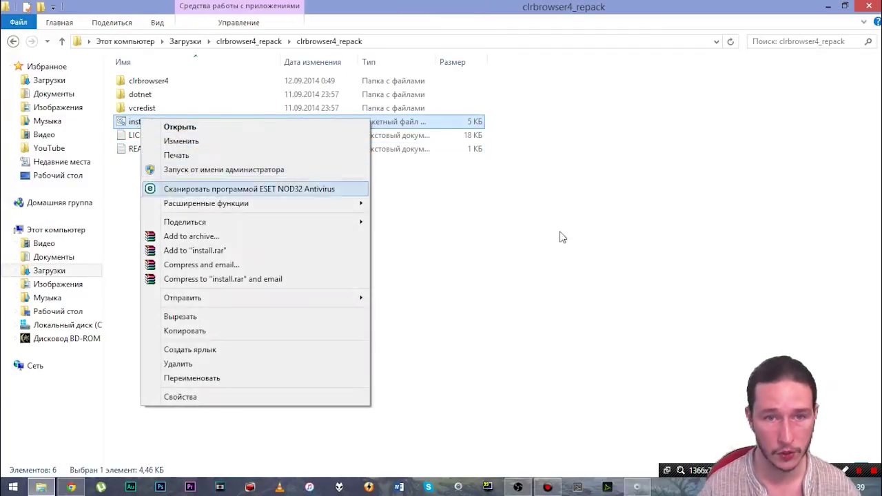
pyautogui.press('Escape')
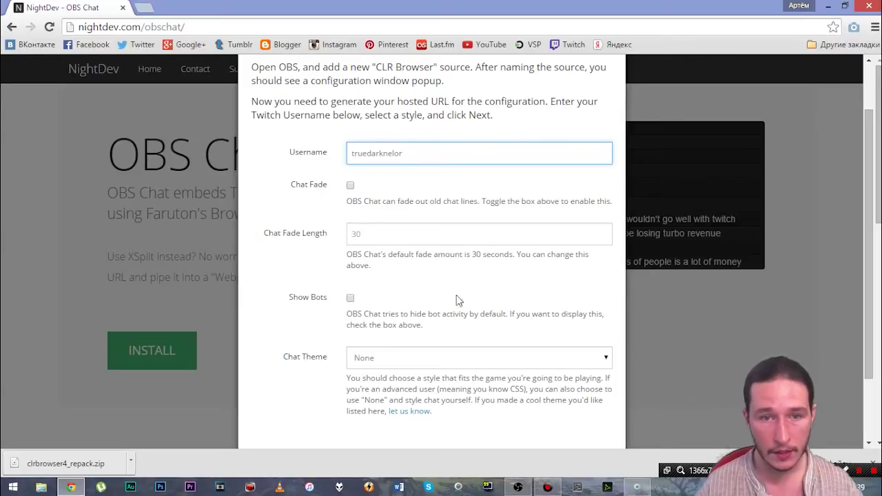
# Step: Set the OBS Chat theme to Dark
pyautogui.scroll(-1, 459, 302)
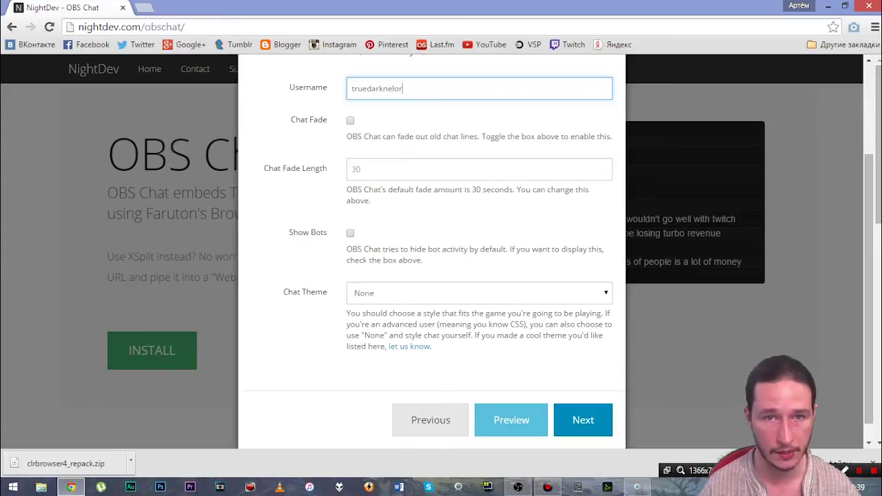
pyautogui.click(606, 294)
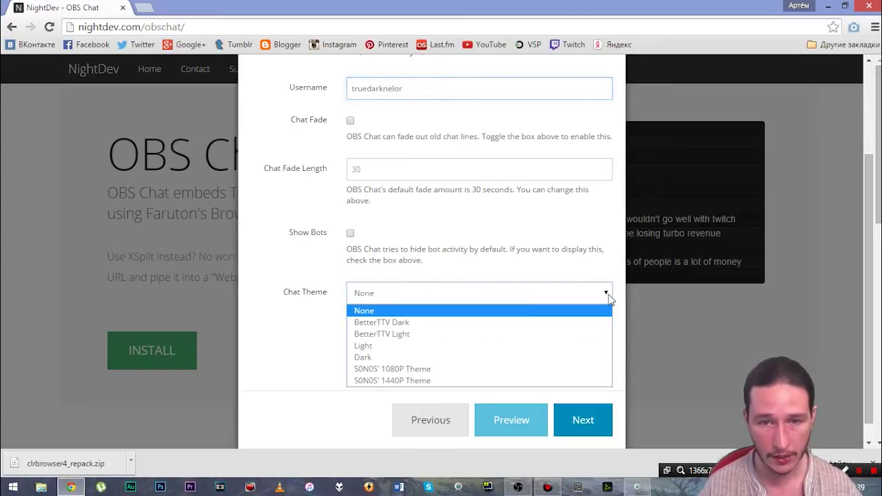
pyautogui.click(363, 357)
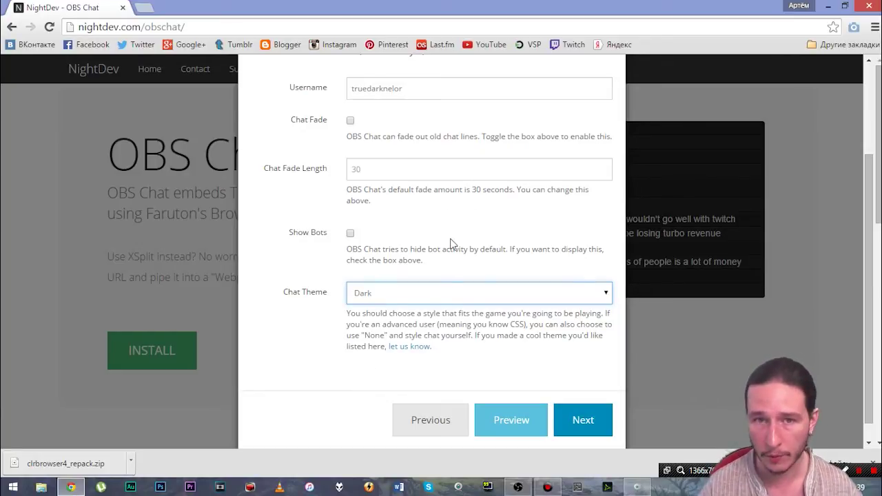
# Step: Advance to the hosted URL step, close the setup dialog, and return to OBS
pyautogui.click(517, 487)
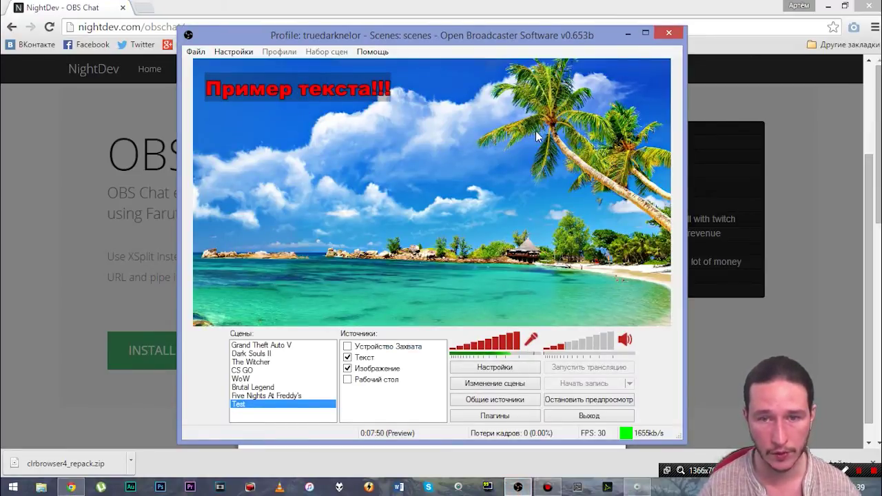
pyautogui.click(628, 33)
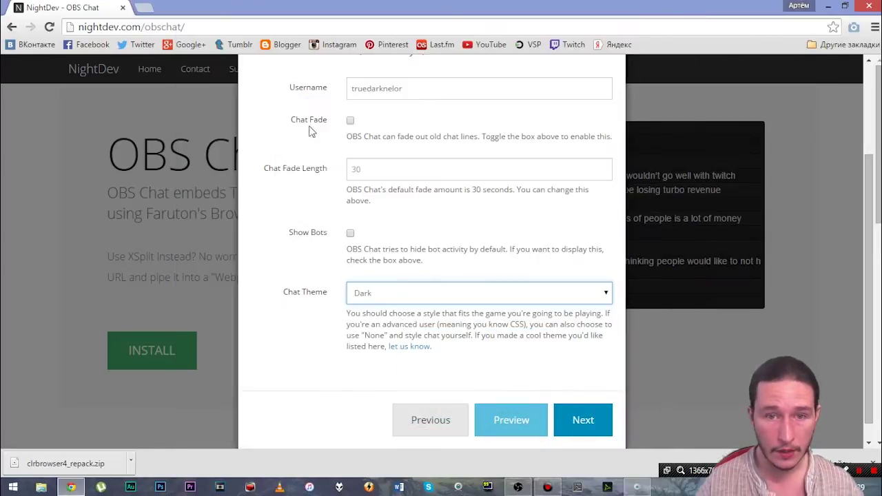
pyautogui.click(591, 417)
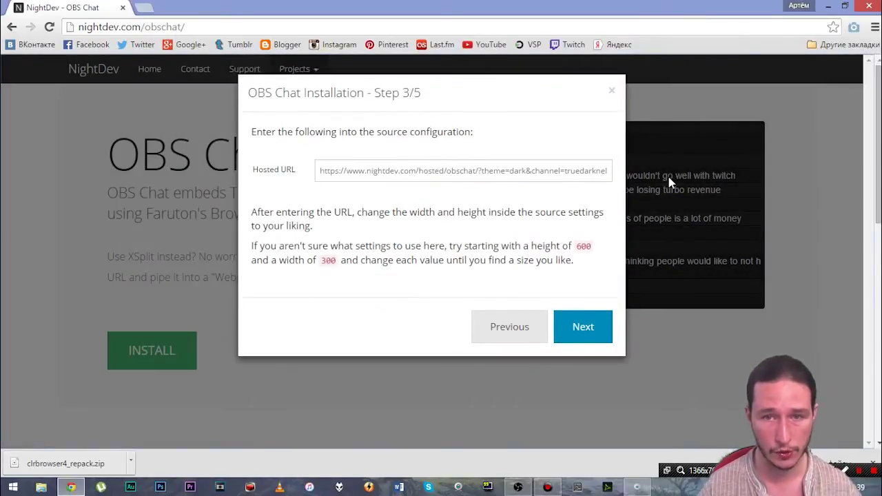
pyautogui.click(611, 92)
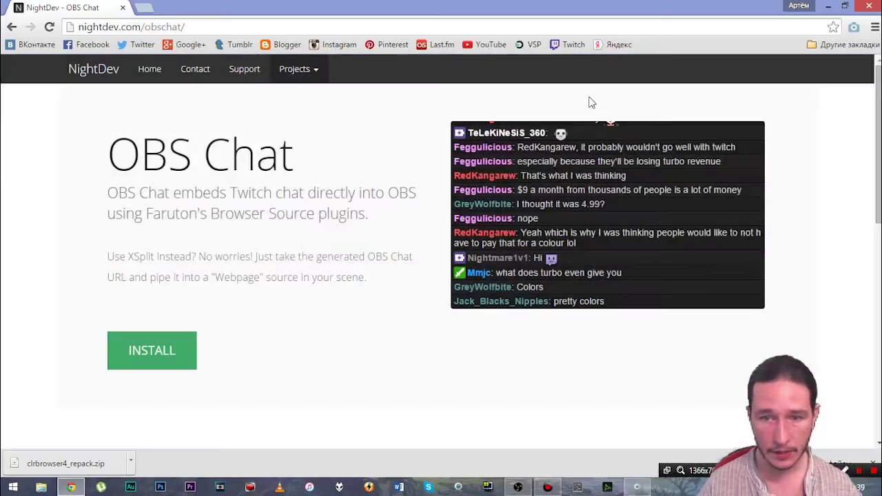
pyautogui.click(521, 488)
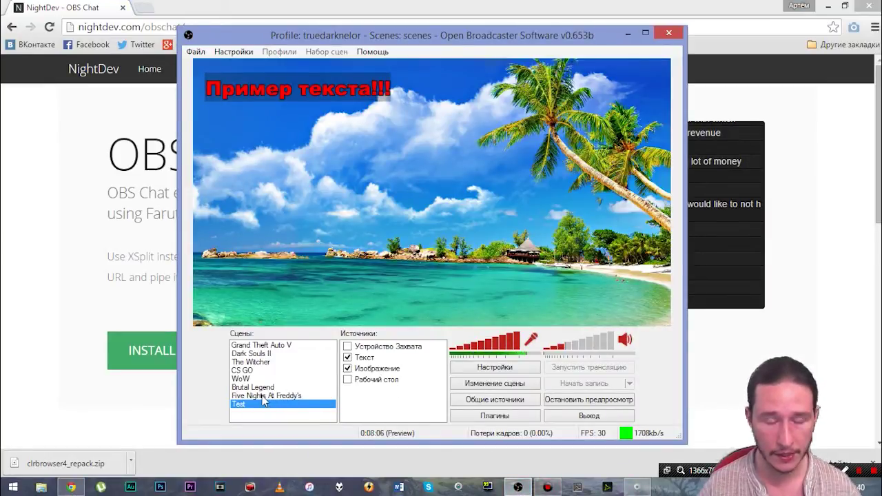
# Step: Grab the hosted chat URL from the Five Nights At Freddy's Чат source, then return to Test
pyautogui.click(262, 396)
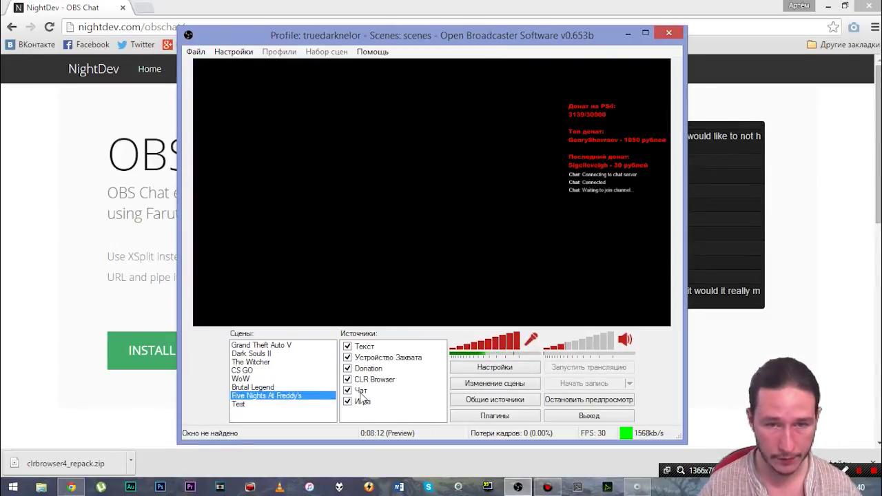
pyautogui.rightClick(361, 391)
pyautogui.click(396, 384)
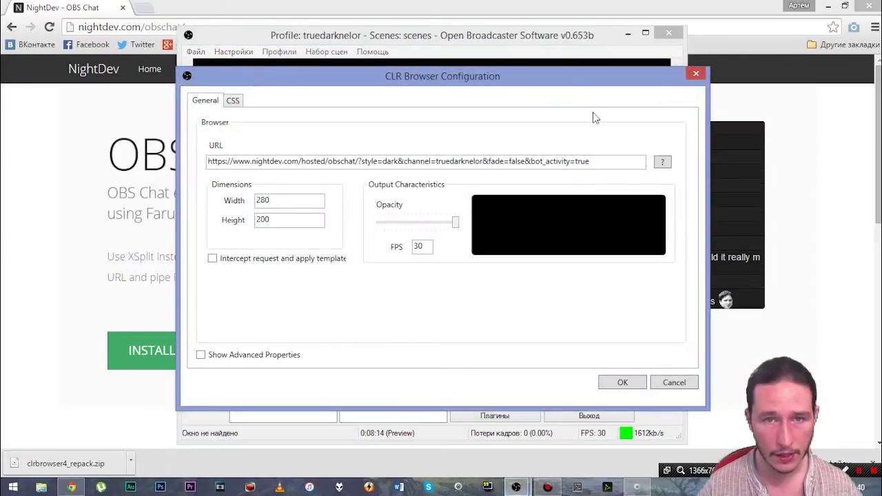
pyautogui.moveTo(473, 81); pyautogui.dragTo(380, 78)
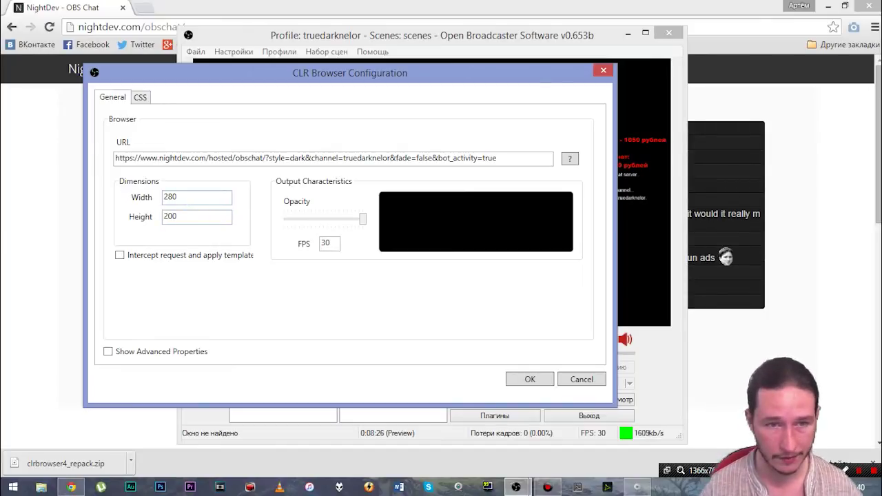
pyautogui.tripleClick(260, 158)
pyautogui.hotkey('ctrl', 'c')
pyautogui.click(581, 379)
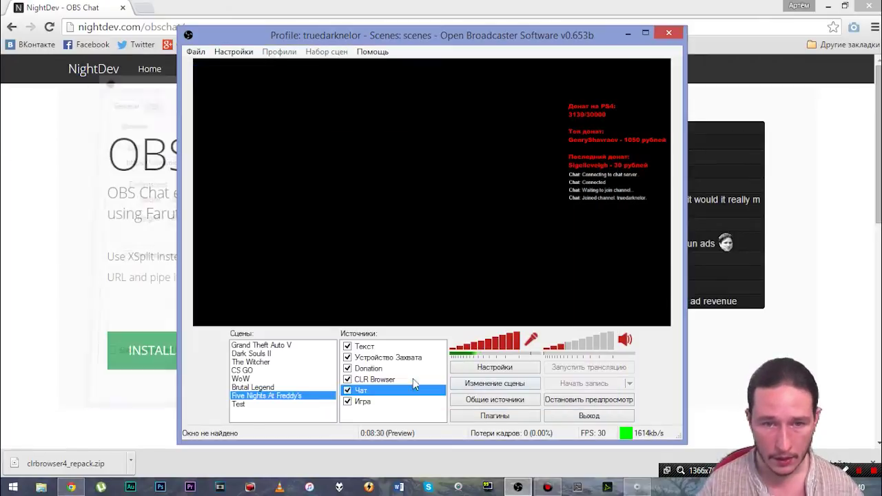
pyautogui.click(242, 404)
# Step: Add a CLR Browser source to Test using the pasted hosted chat URL
pyautogui.rightClick(368, 408)
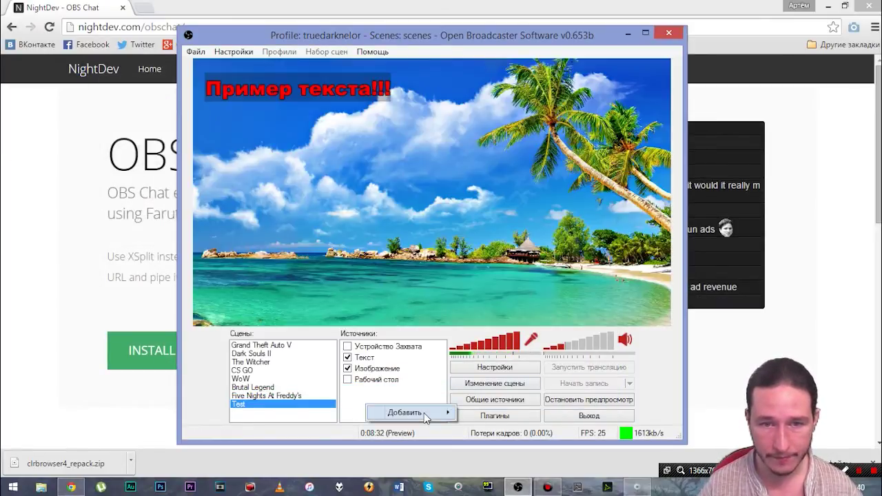
pyautogui.moveTo(424, 413)
pyautogui.click(492, 383)
pyautogui.click(485, 255)
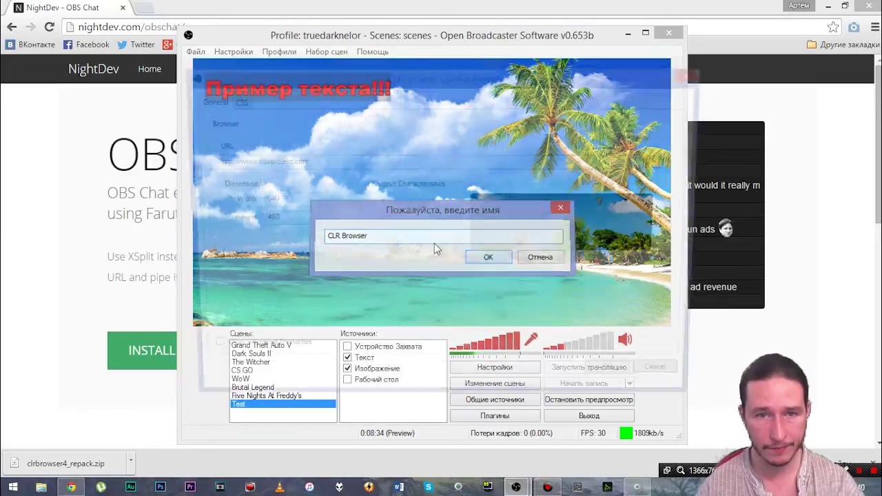
pyautogui.hotkey('ctrl', 'v')
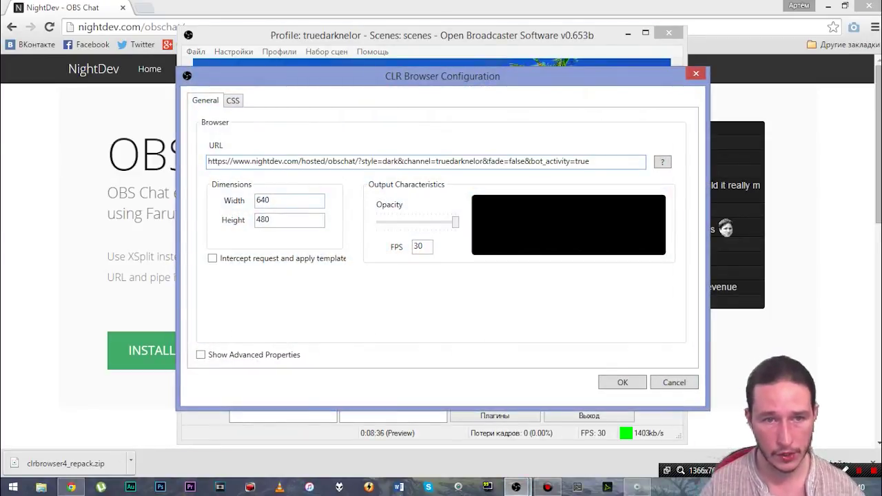
pyautogui.click(615, 383)
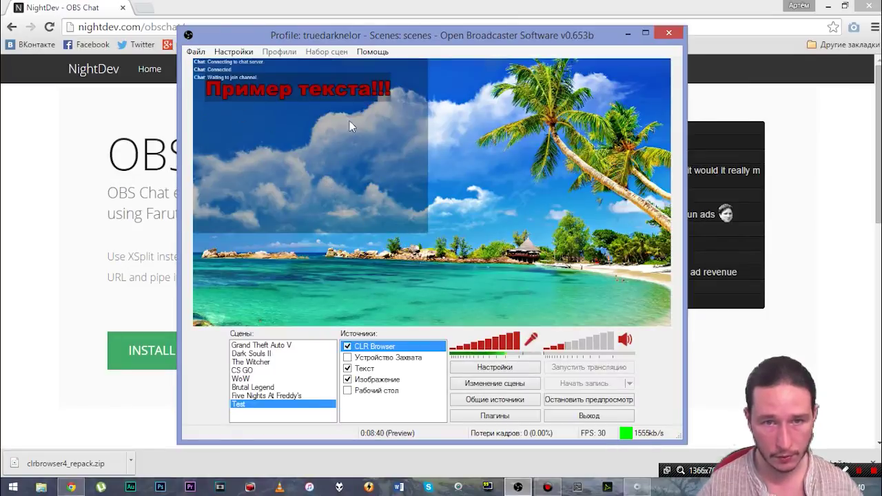
# Step: Move the chat source to the preview's right half and shrink it
pyautogui.click(491, 385)
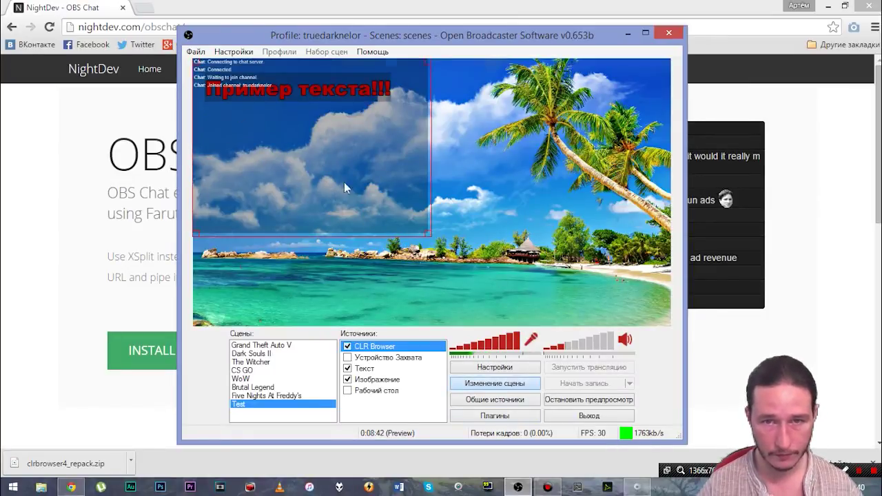
pyautogui.moveTo(345, 186); pyautogui.dragTo(528, 153)
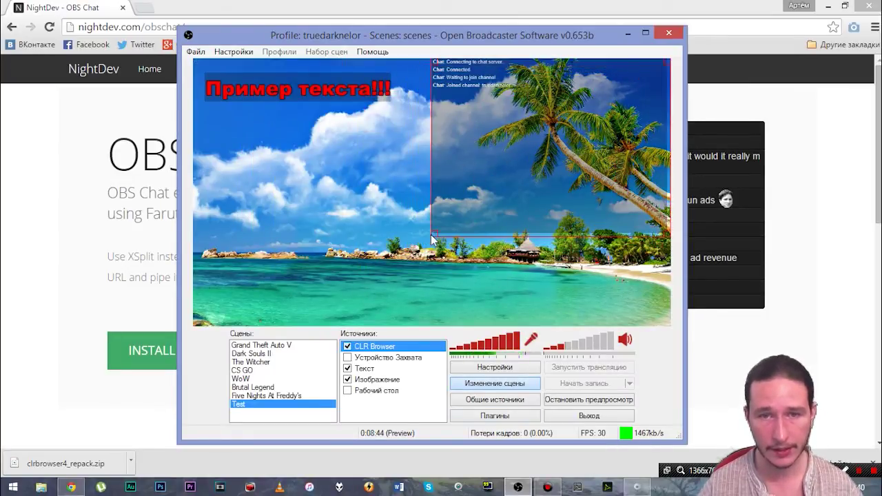
pyautogui.moveTo(432, 239); pyautogui.dragTo(435, 264)
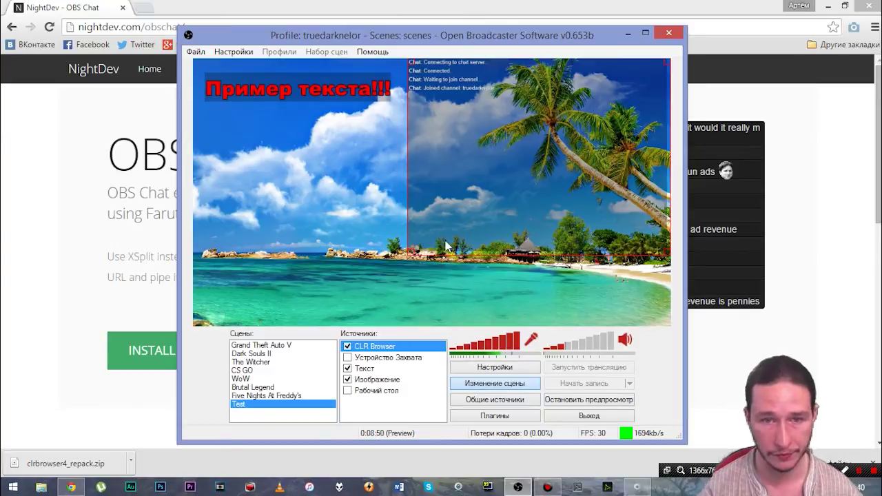
# Step: Set the CLR Browser chat source's height to 500
pyautogui.rightClick(368, 351)
pyautogui.click(406, 431)
pyautogui.moveTo(314, 81); pyautogui.dragTo(206, 186)
pyautogui.moveTo(180, 306); pyautogui.dragTo(86, 314)
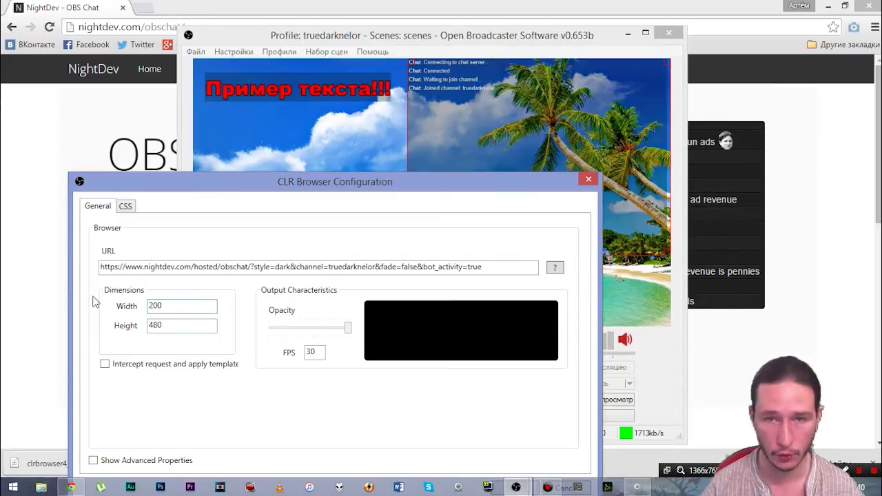
pyautogui.moveTo(169, 325); pyautogui.dragTo(122, 324)
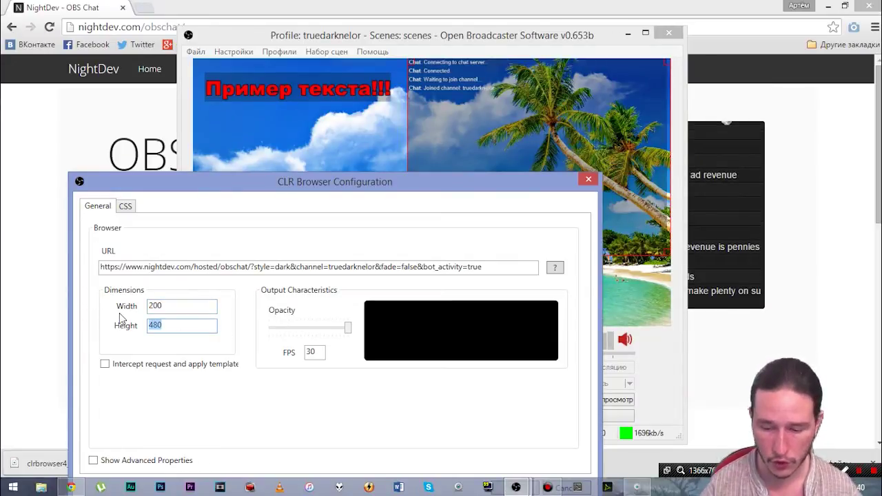
pyautogui.write('500')
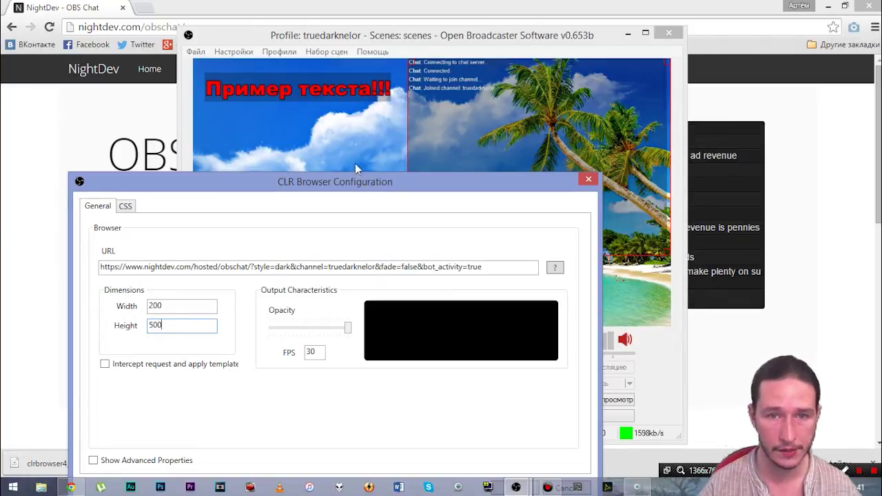
pyautogui.moveTo(355, 181); pyautogui.dragTo(308, 83)
pyautogui.click(447, 392)
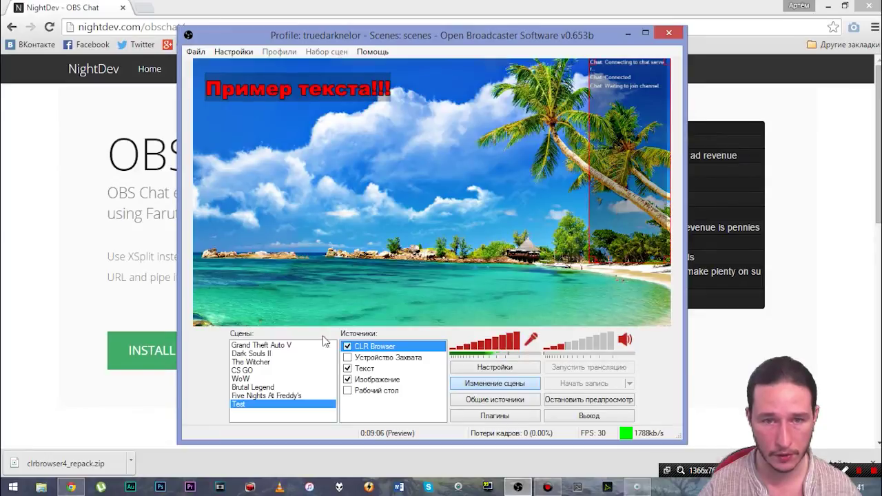
# Step: Set the CLR Browser chat source's width to 300
pyautogui.rightClick(394, 351)
pyautogui.click(425, 432)
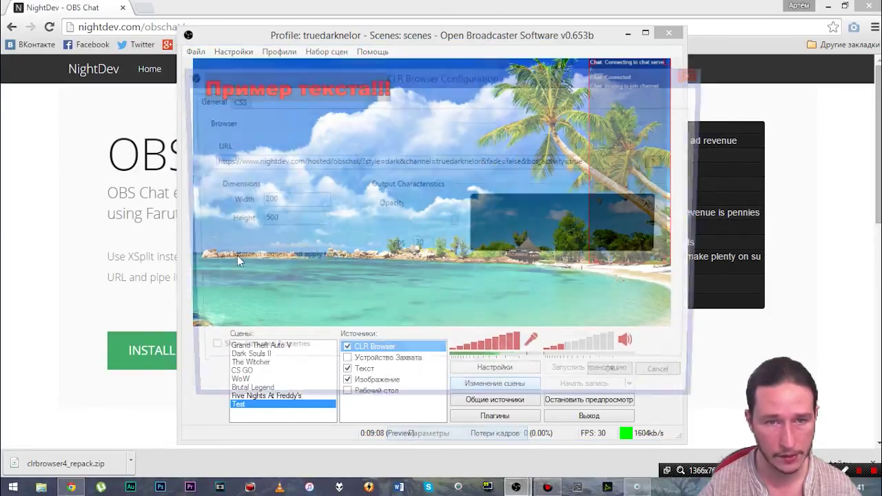
pyautogui.click(260, 200)
pyautogui.press('BackSpace')
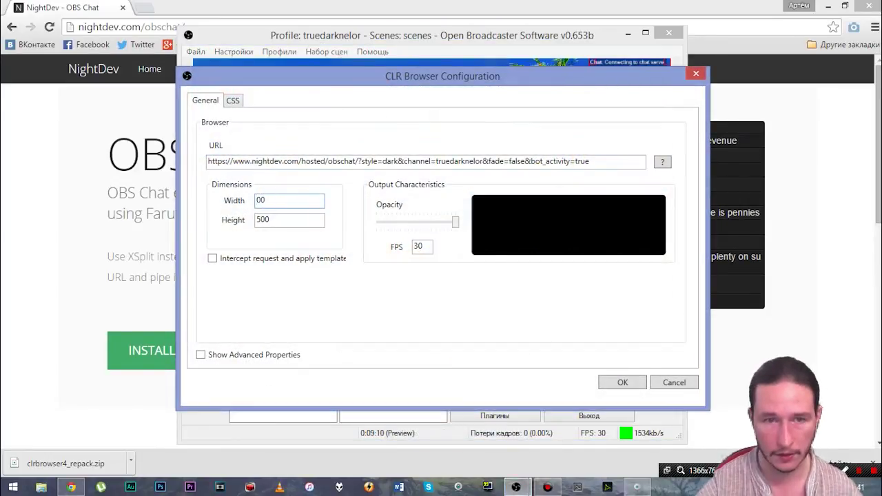
pyautogui.write('3')
pyautogui.click(622, 383)
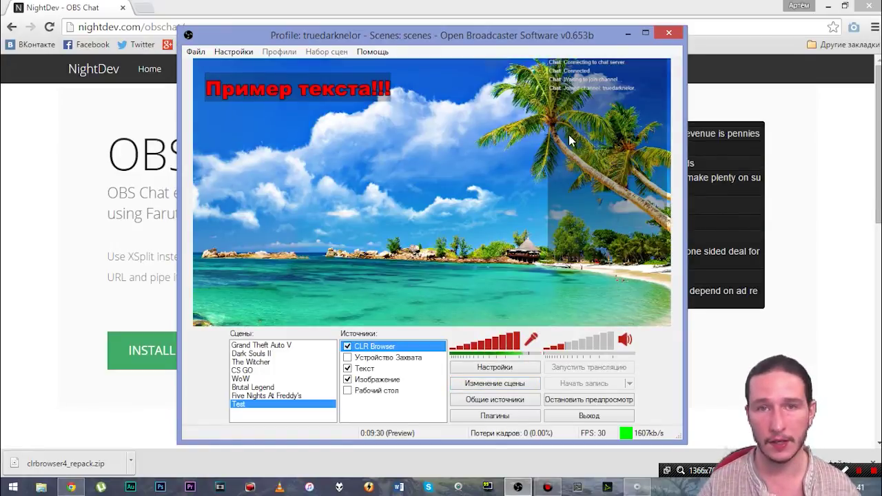
# Step: Return to Chrome and search Google for 'twitchalerts' from the address bar
pyautogui.click(627, 34)
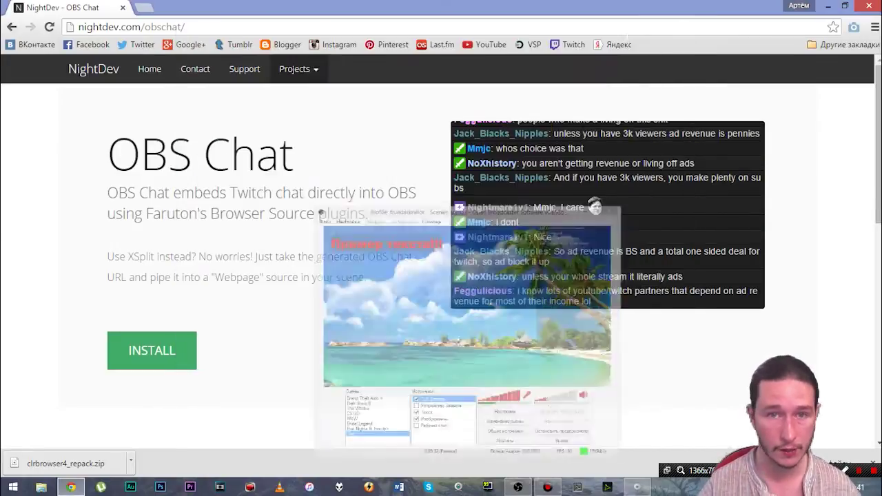
pyautogui.hotkey('ctrl', 'l')
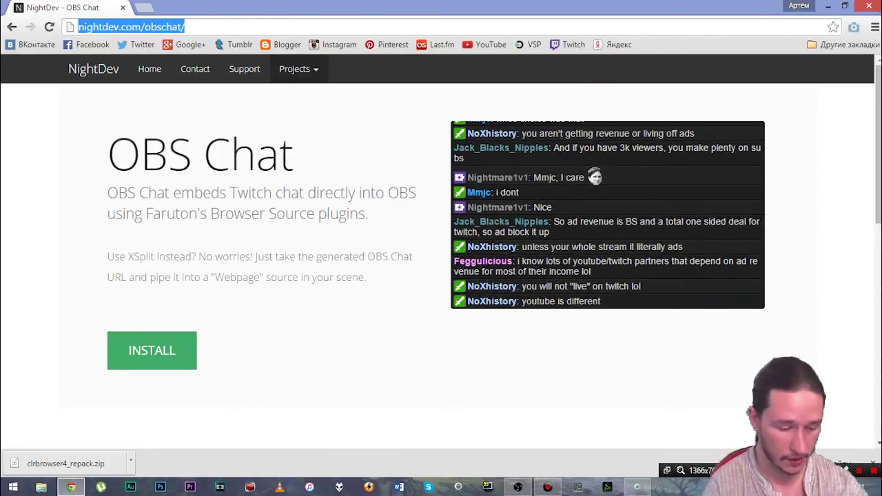
pyautogui.write('donation')
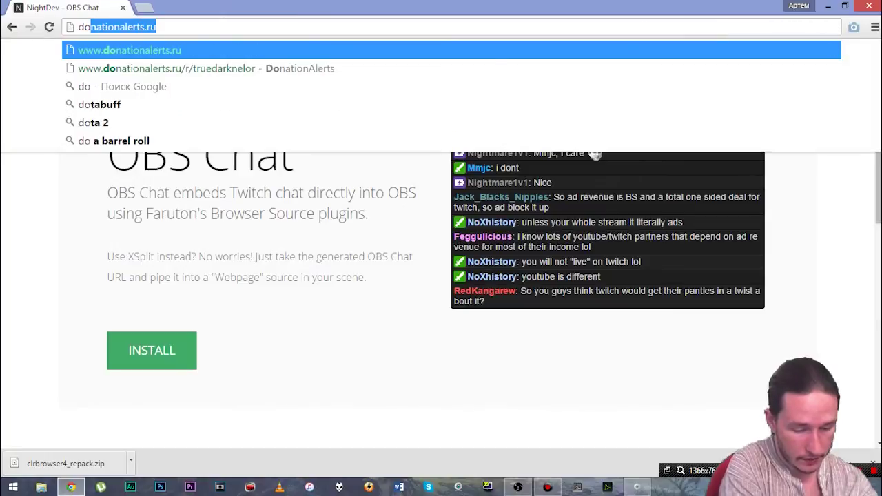
pyautogui.press('BackSpace')
pyautogui.press('BackSpace')
pyautogui.press('BackSpace')
pyautogui.press('BackSpace')
pyautogui.press('BackSpace')
pyautogui.press('BackSpace')
pyautogui.press('BackSpace')
pyautogui.press('BackSpace')
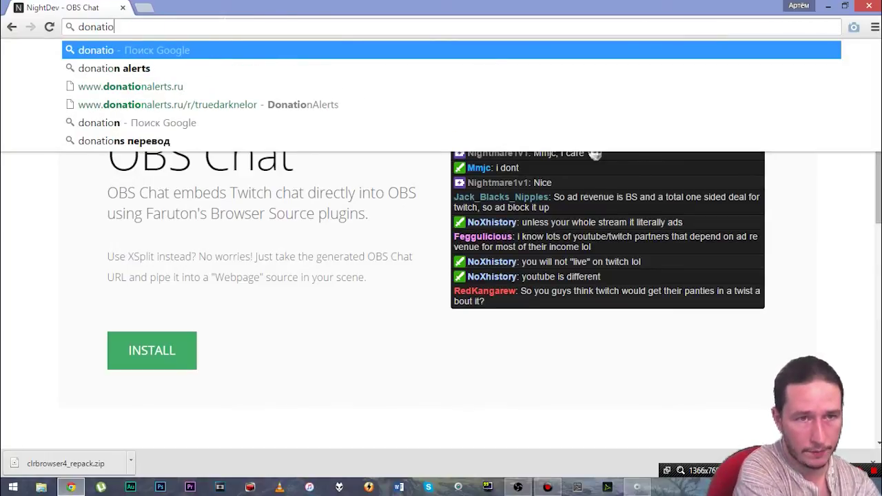
pyautogui.write('twitchalerts')
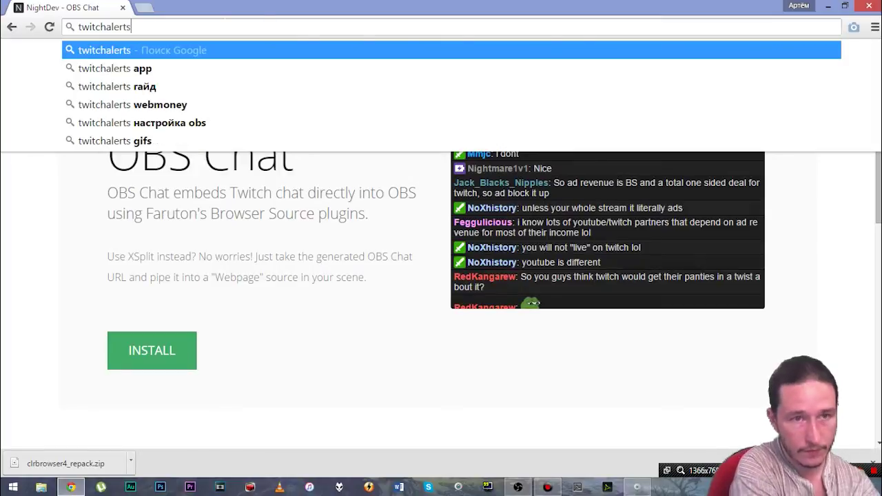
pyautogui.press('Return')
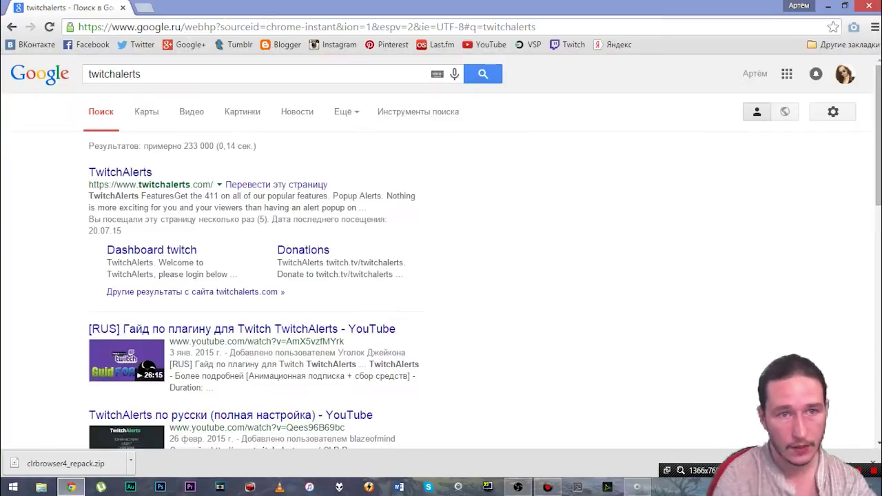
# Step: Open the TwitchAlerts site in a new tab and close the old Google search tab
pyautogui.click(123, 172)
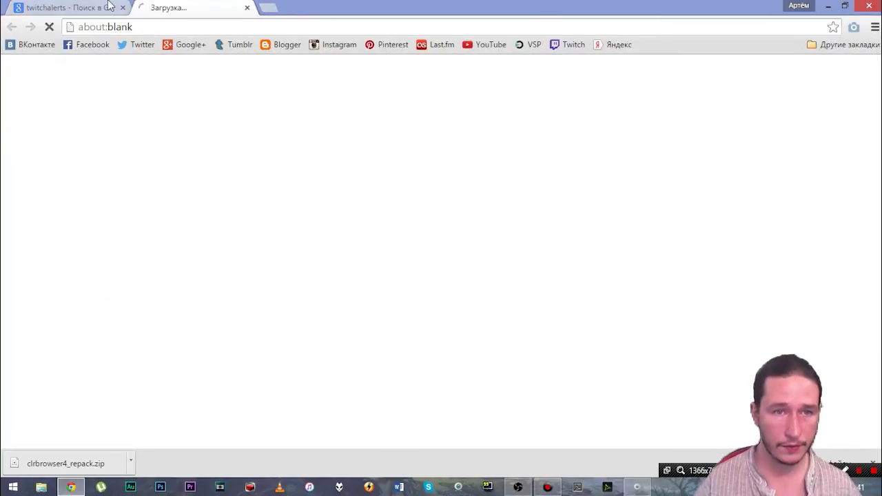
pyautogui.click(123, 7)
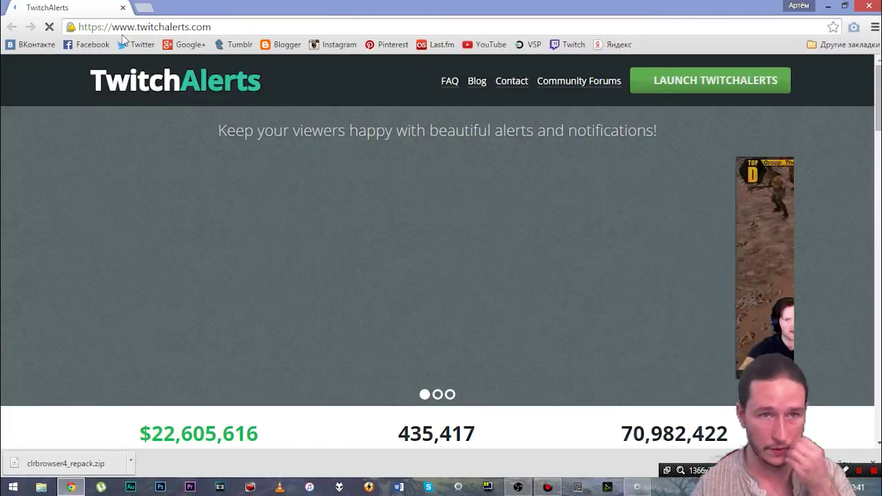
pyautogui.click(156, 26)
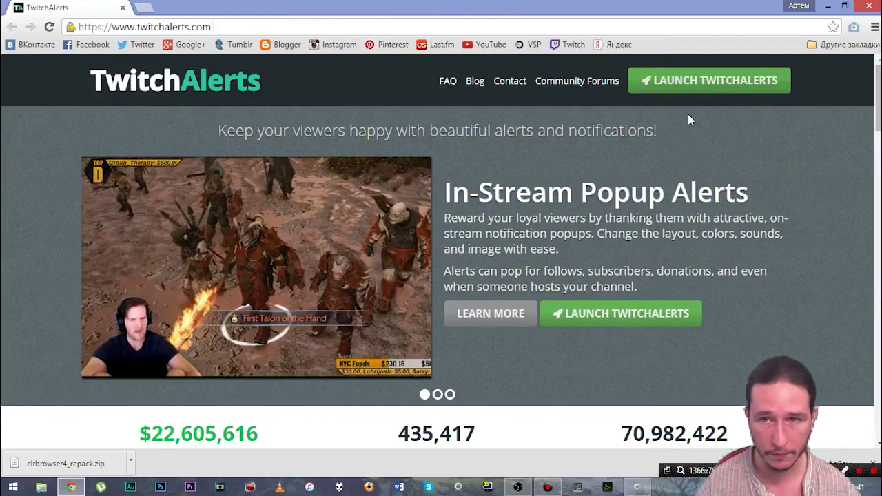
# Step: Launch TwitchAlerts and connect with Twitch to reach the July 26th dashboard's events
pyautogui.click(683, 80)
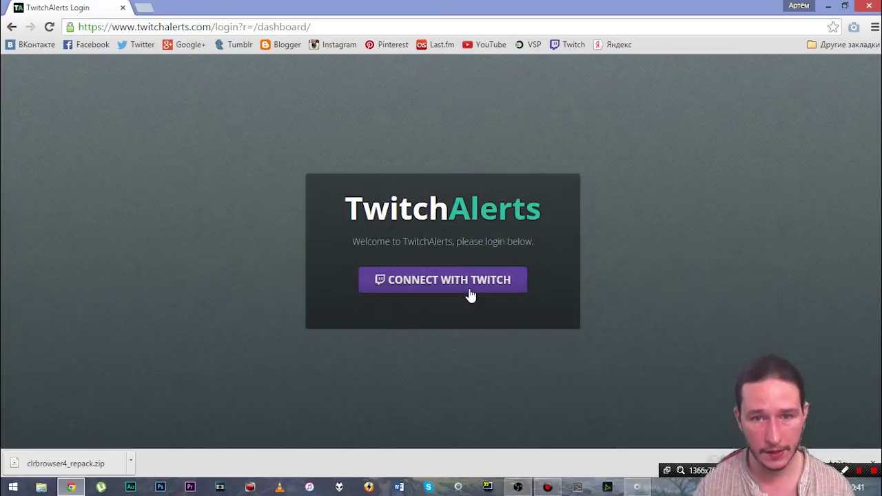
pyautogui.click(468, 293)
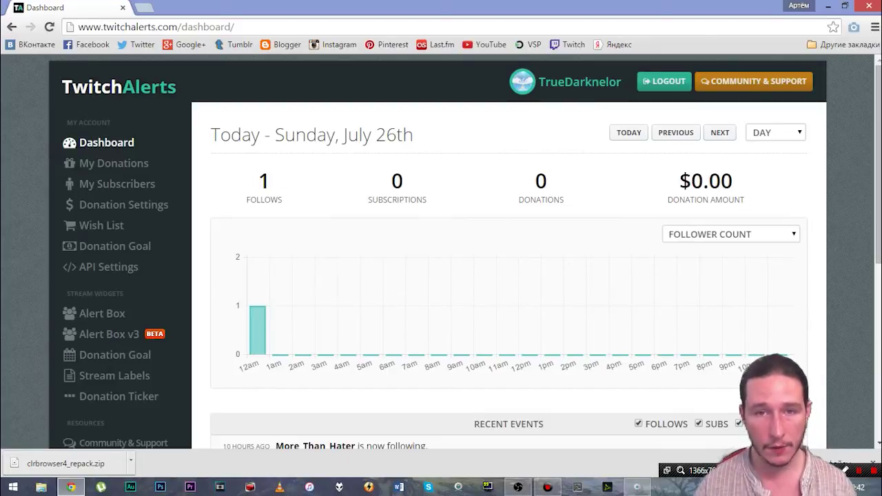
pyautogui.click(874, 464)
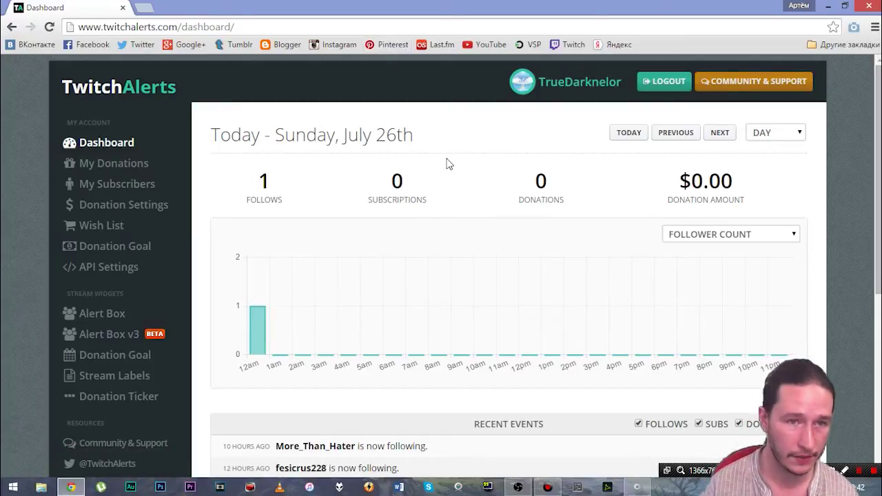
pyautogui.scroll(-5, 348, 246)
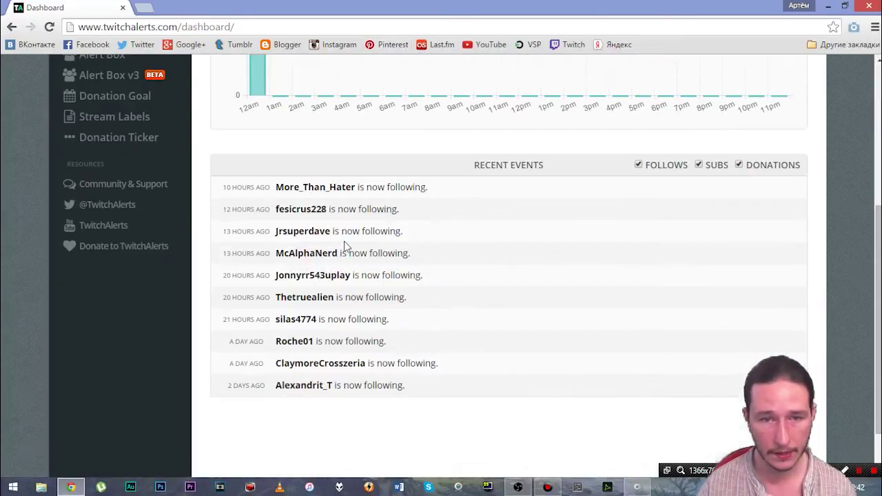
pyautogui.scroll(5, 434, 238)
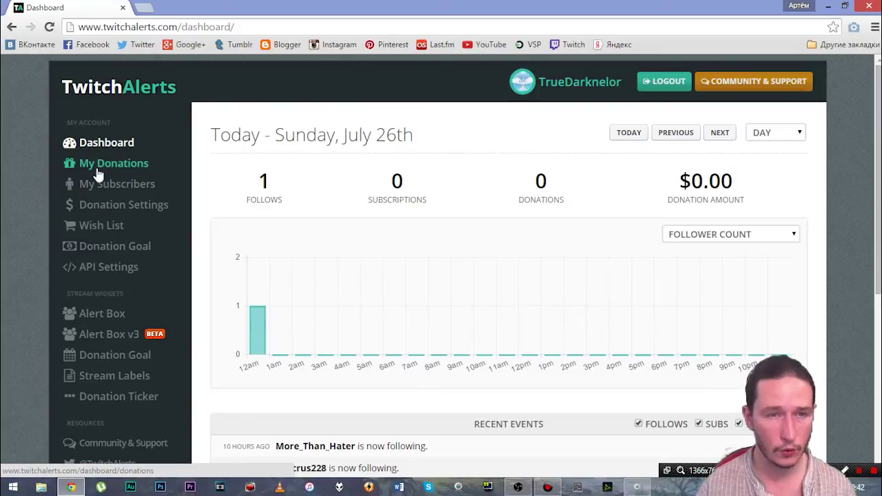
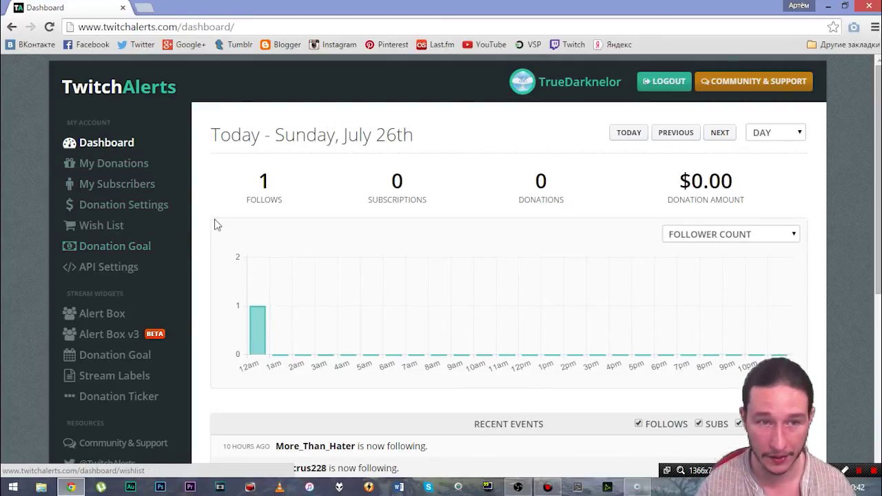
# Step: Open the Alert Box page in TwitchAlerts' Stream Widgets and select its widget URL
pyautogui.scroll(-1, 133, 275)
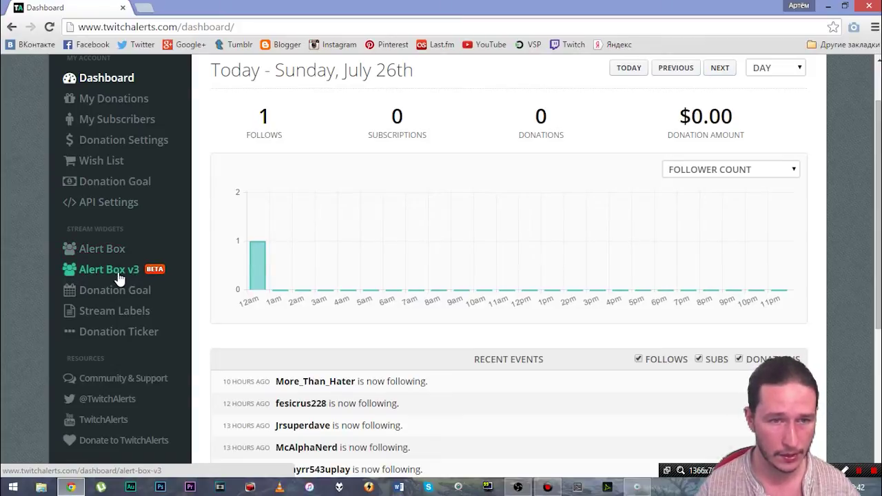
pyautogui.click(82, 251)
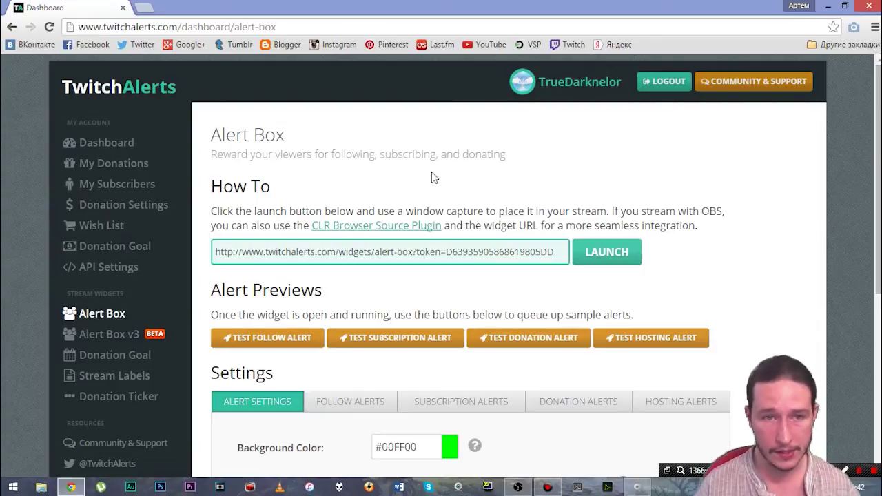
pyautogui.scroll(-1, 432, 177)
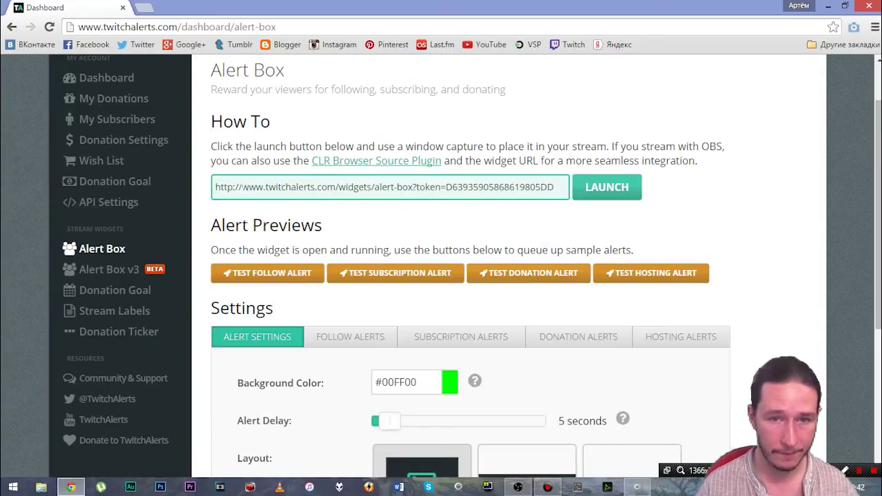
pyautogui.scroll(1, 448, 297)
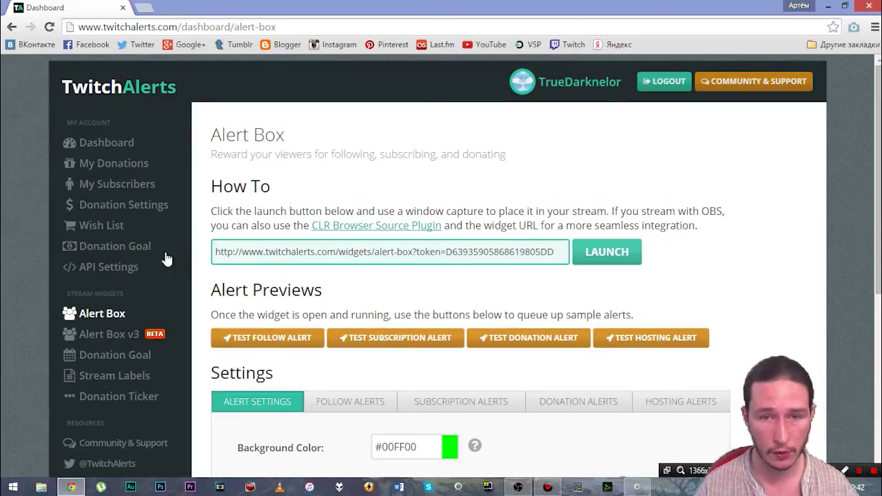
pyautogui.moveTo(215, 252); pyautogui.dragTo(842, 269)
pyautogui.click(711, 206)
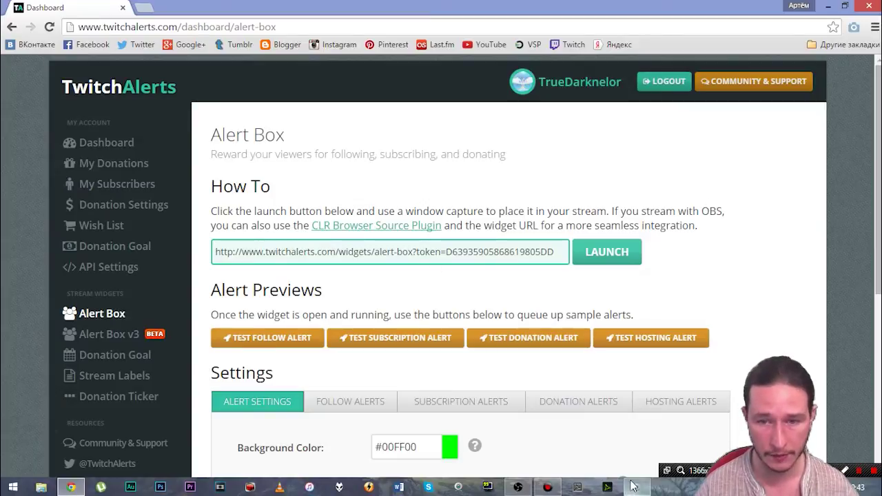
# Step: In OBS, add a CLR Browser source named Follower to the scene
pyautogui.click(517, 487)
pyautogui.rightClick(388, 410)
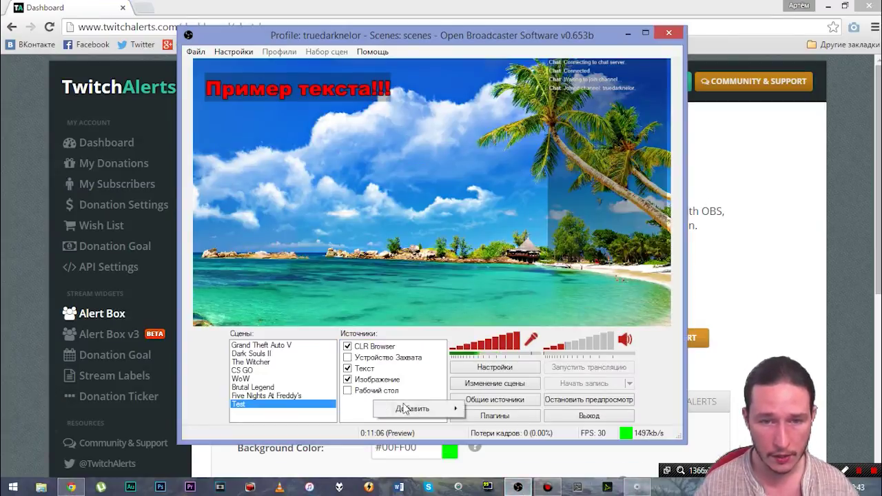
pyautogui.moveTo(413, 408)
pyautogui.click(501, 381)
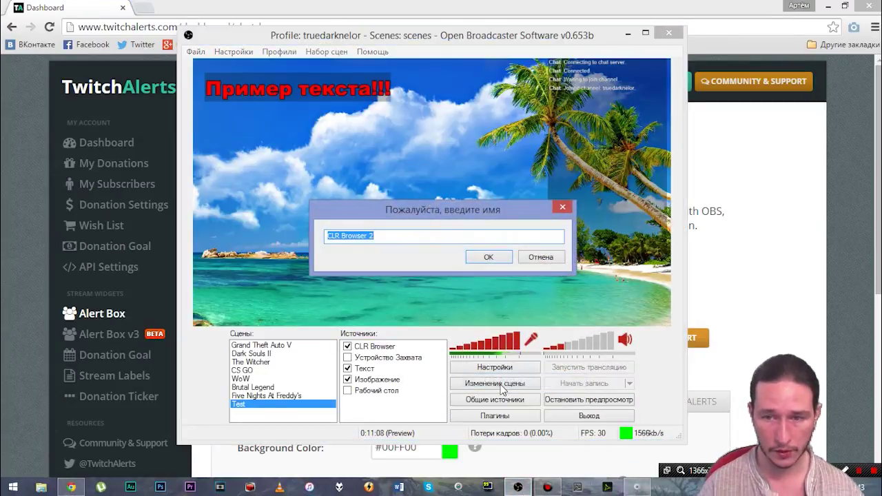
pyautogui.write('Follo')
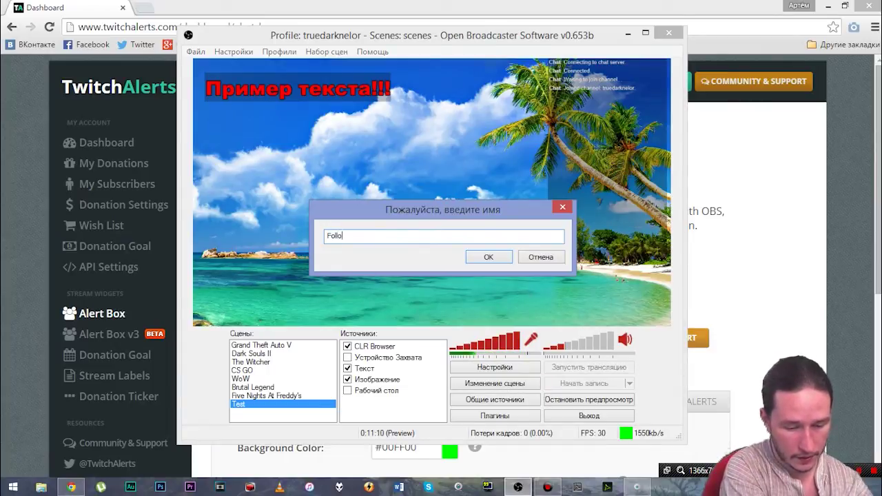
pyautogui.write('wer')
pyautogui.press('Return')
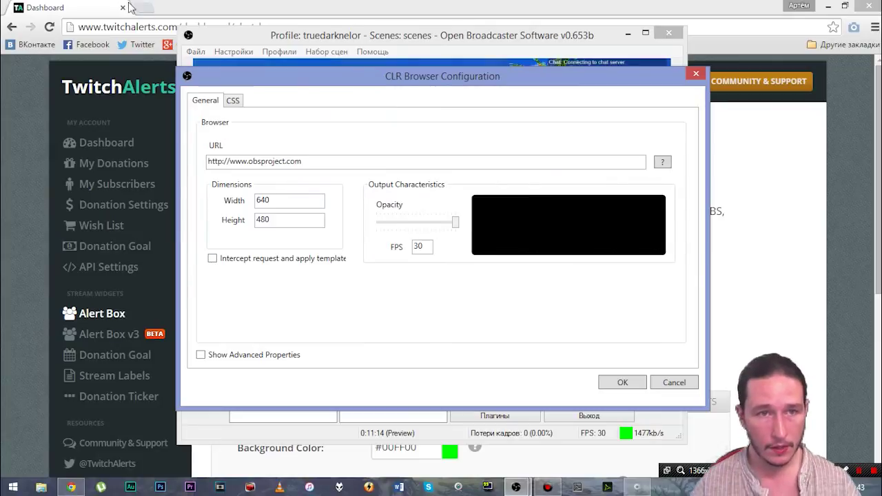
# Step: Copy the Alert Box widget URL and paste it as the Follower source's address
pyautogui.click(204, 6)
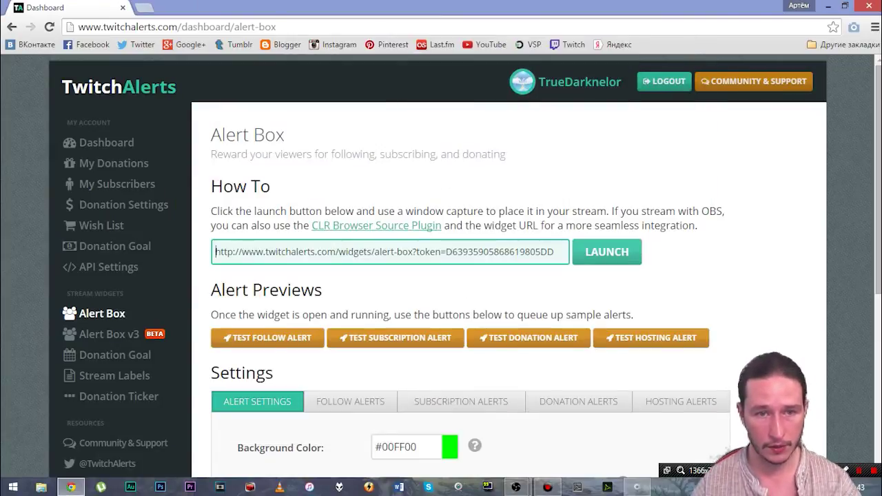
pyautogui.moveTo(215, 251); pyautogui.dragTo(753, 252)
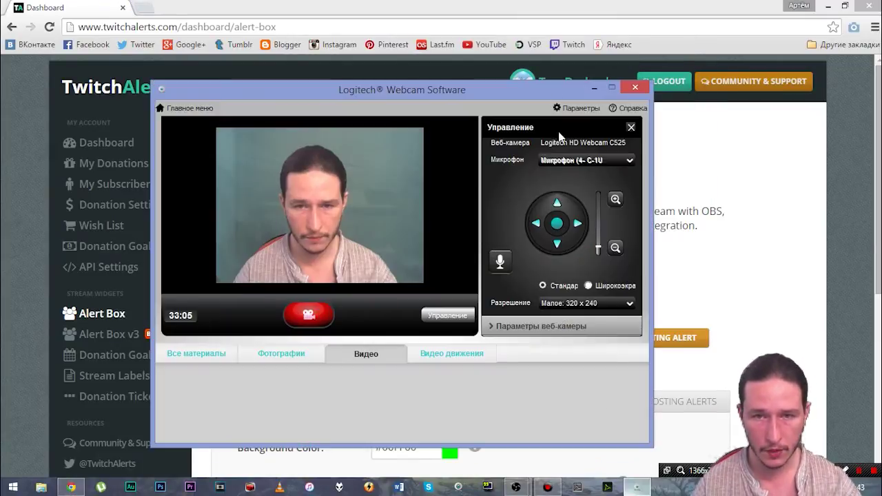
pyautogui.click(609, 88)
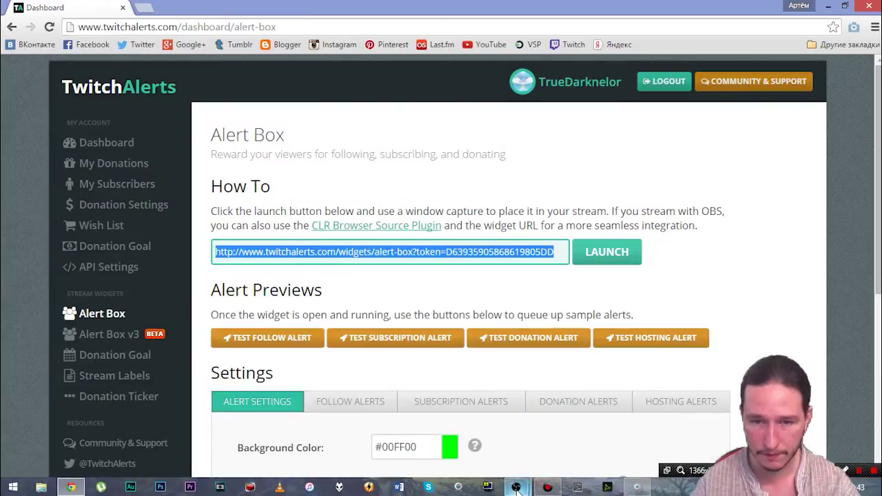
pyautogui.moveTo(516, 487)
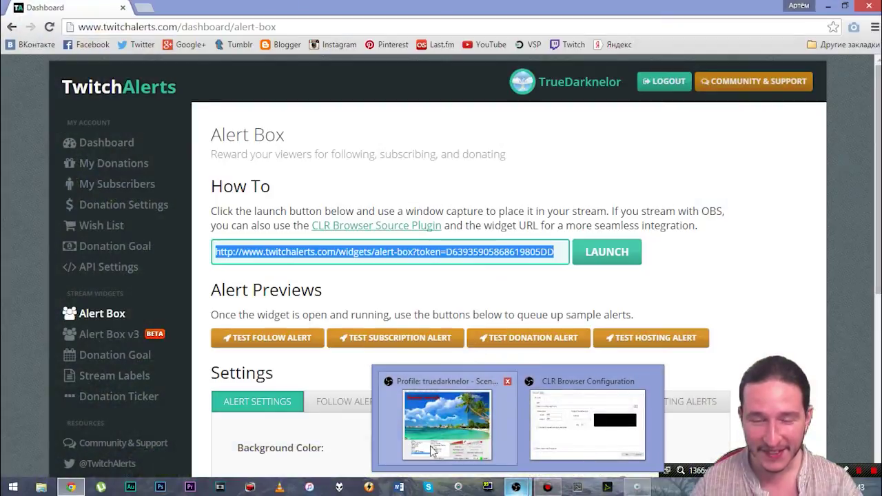
pyautogui.click(436, 448)
pyautogui.moveTo(516, 487)
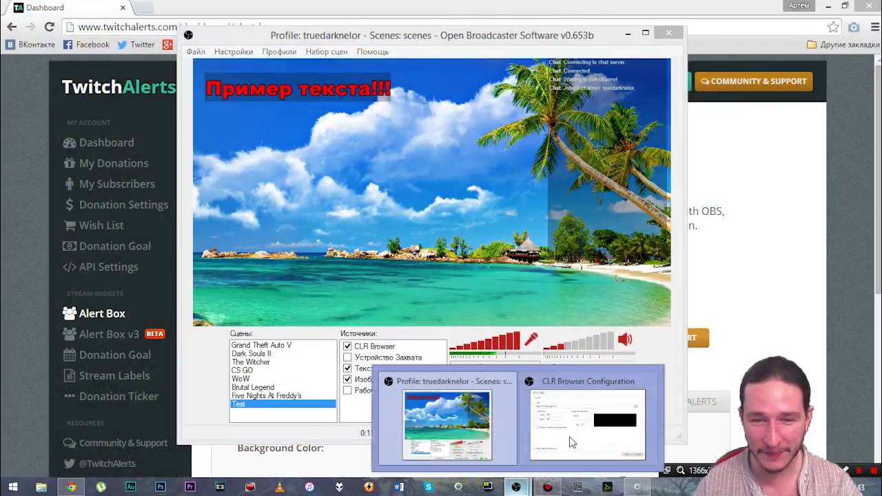
pyautogui.click(572, 435)
pyautogui.hotkey('ctrl', 'a')
pyautogui.hotkey('ctrl', 'v')
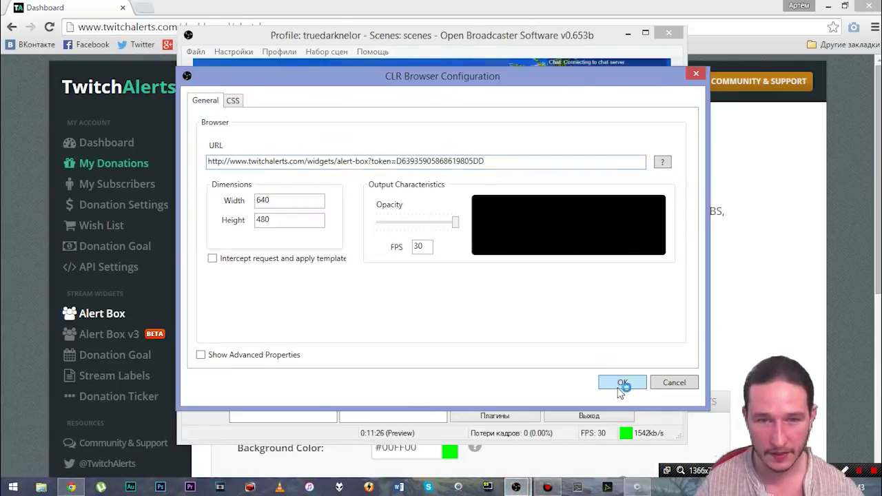
pyautogui.click(622, 382)
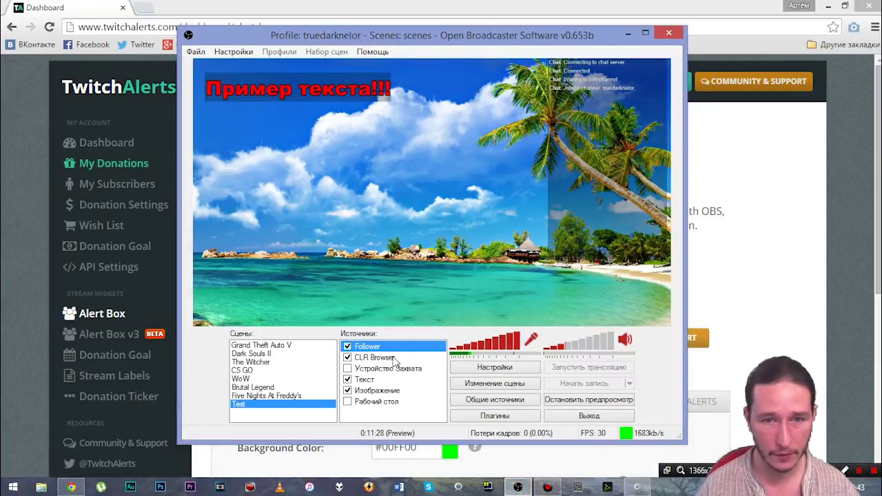
# Step: Move the Follower source right and down in the scene layout
pyautogui.click(495, 383)
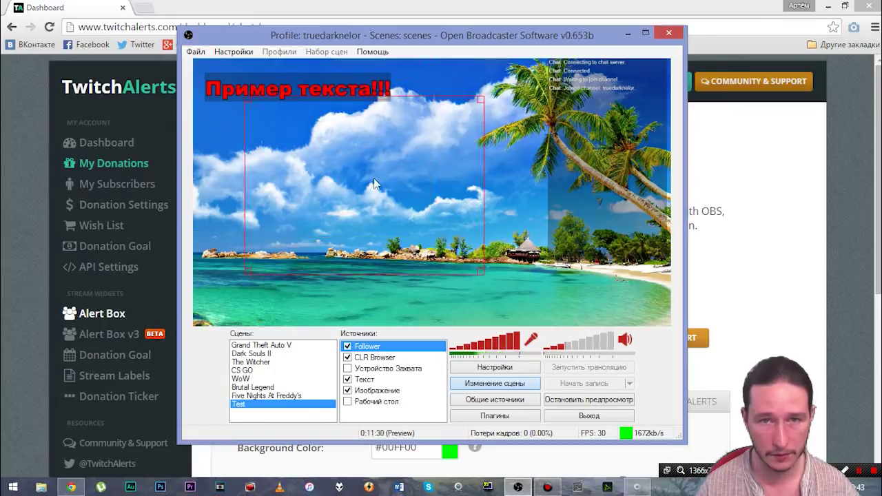
pyautogui.moveTo(374, 179); pyautogui.dragTo(425, 192)
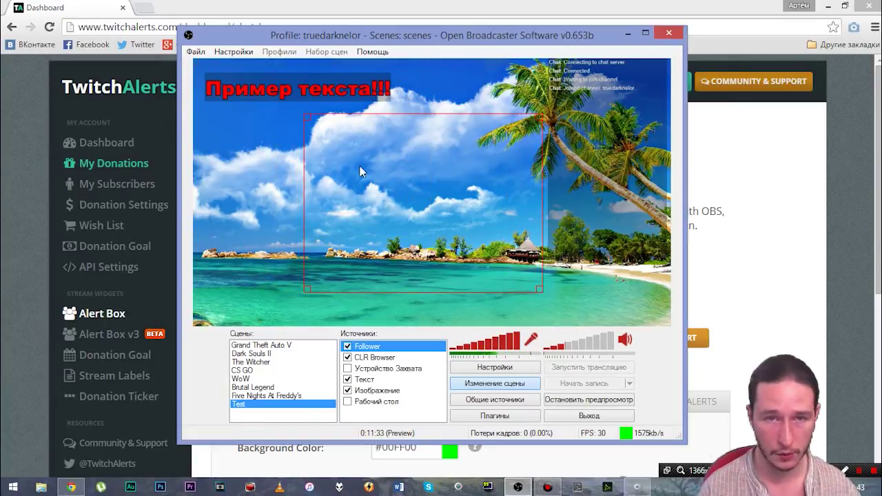
pyautogui.click(500, 387)
# Step: Return to TwitchAlerts and open the Follow Alerts tab with the {name} подписался! template
pyautogui.click(628, 32)
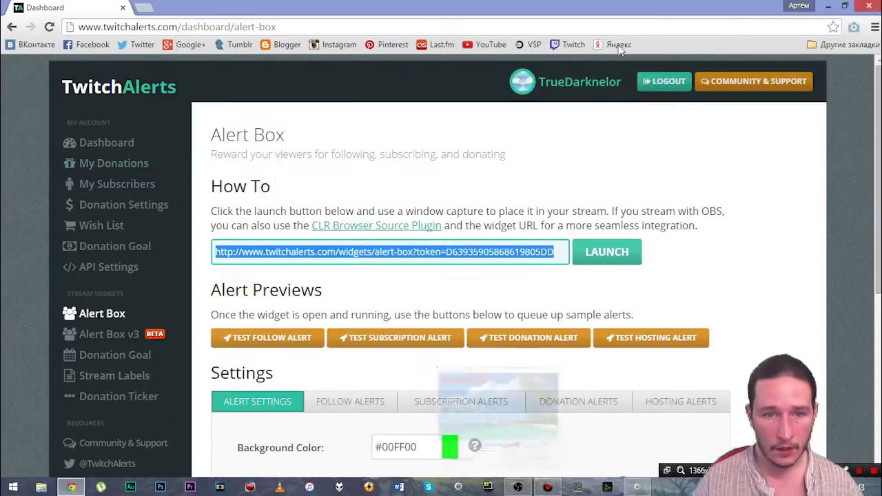
pyautogui.scroll(-2, 463, 326)
pyautogui.scroll(-2, 467, 325)
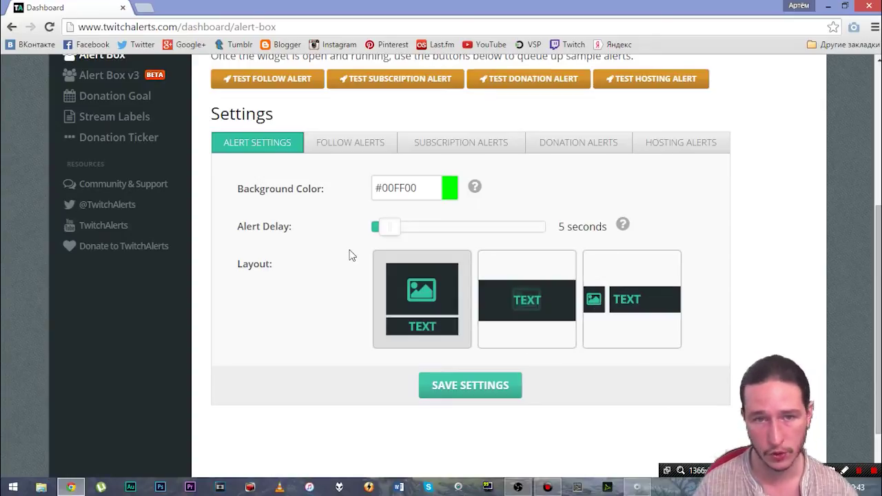
pyautogui.click(339, 143)
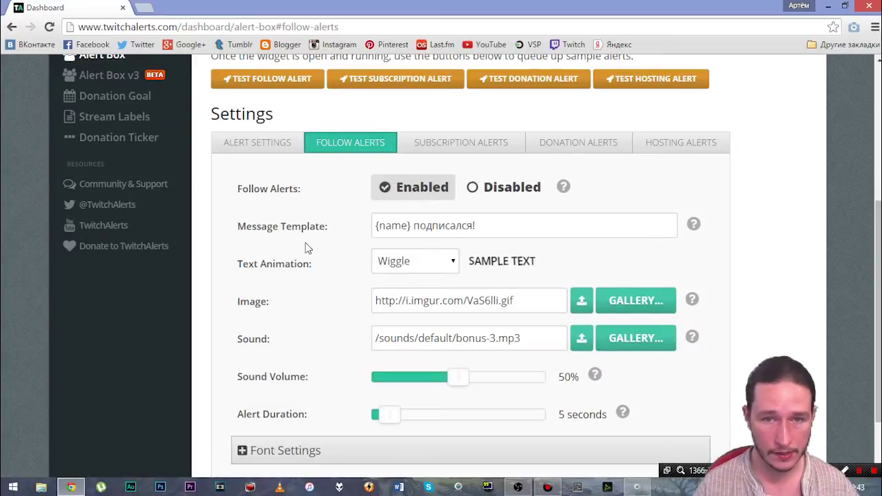
pyautogui.scroll(-1, 309, 246)
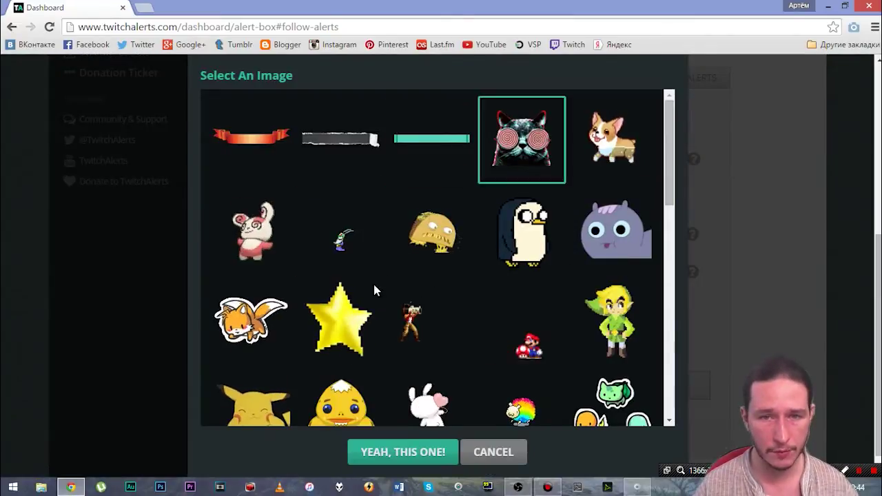
# Step: Close the image gallery without changes, keeping VaS6lli.gif as the follow alert image
pyautogui.scroll(-8, 452, 266)
pyautogui.scroll(-2, 544, 246)
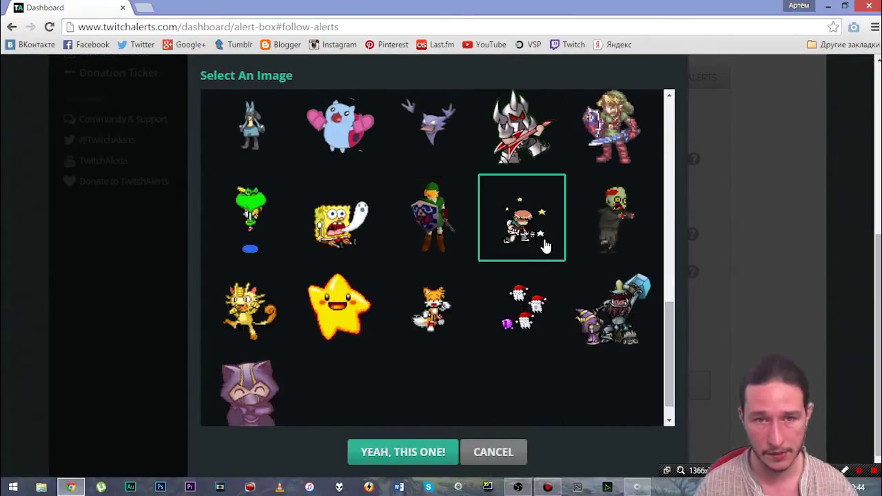
pyautogui.scroll(5, 544, 246)
pyautogui.scroll(-5, 544, 246)
pyautogui.scroll(3, 544, 246)
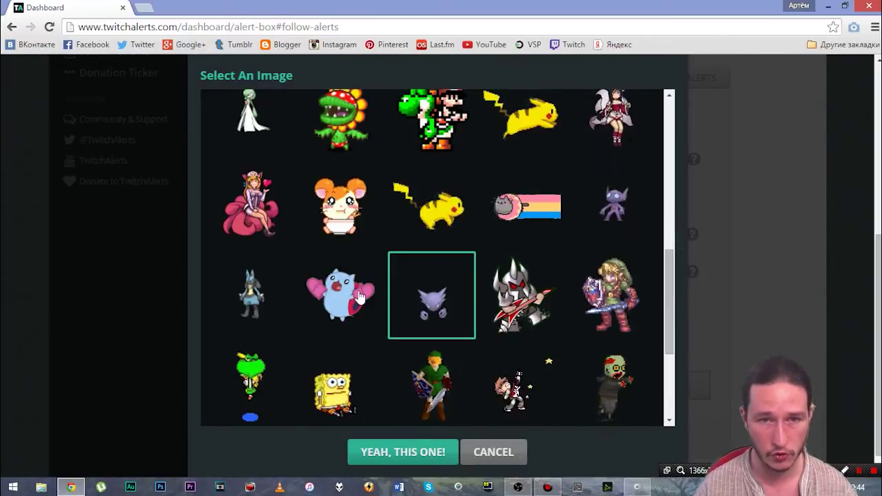
pyautogui.scroll(8, 567, 212)
pyautogui.scroll(4, 571, 210)
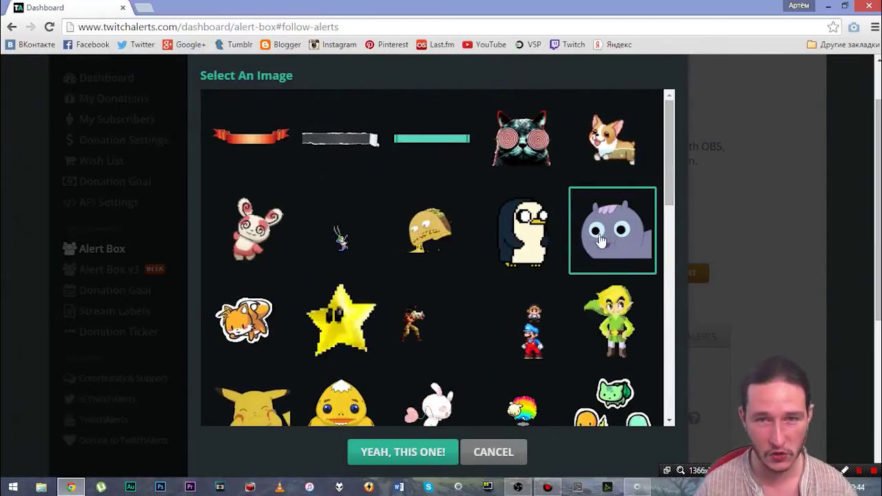
pyautogui.click(493, 454)
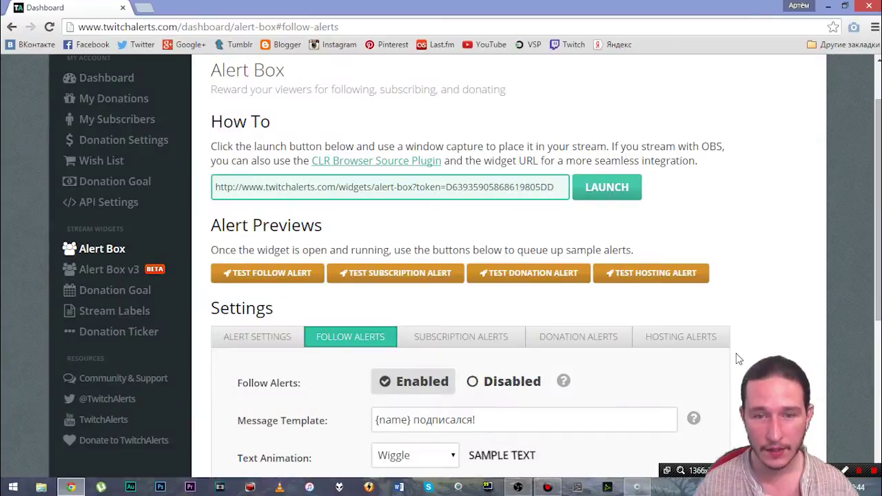
# Step: Open the sound picker and cancel it, leaving bonus-3.mp3 as the follow alert sound
pyautogui.scroll(-4, 736, 315)
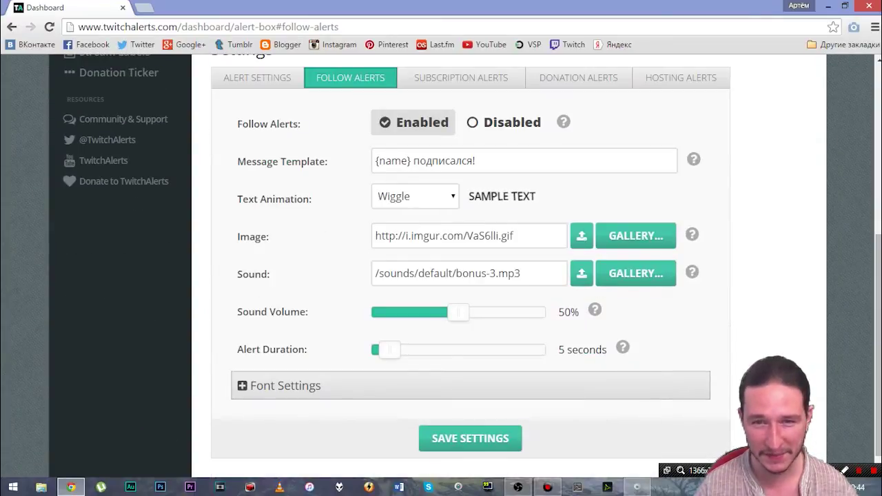
pyautogui.click(627, 274)
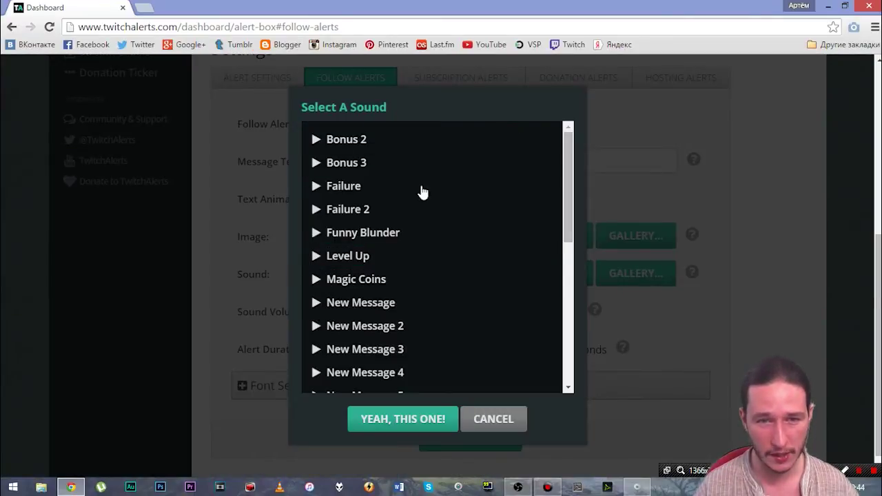
pyautogui.click(496, 420)
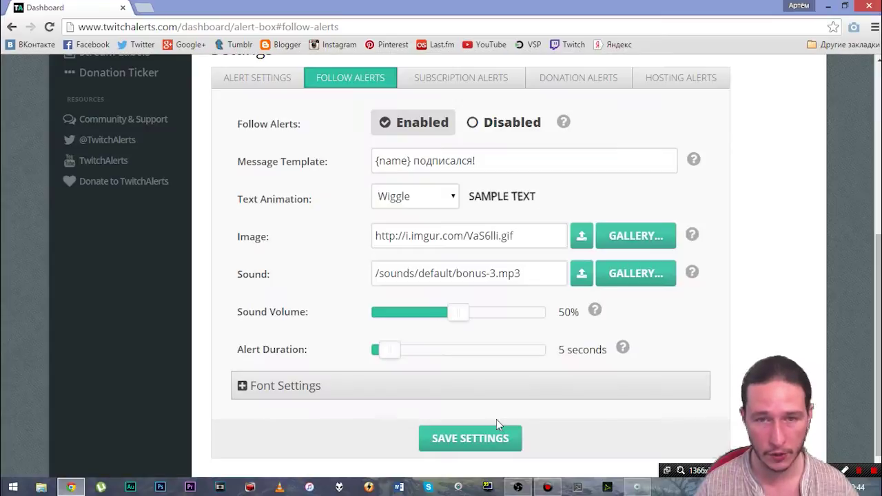
pyautogui.scroll(3, 771, 221)
pyautogui.scroll(-3, 764, 234)
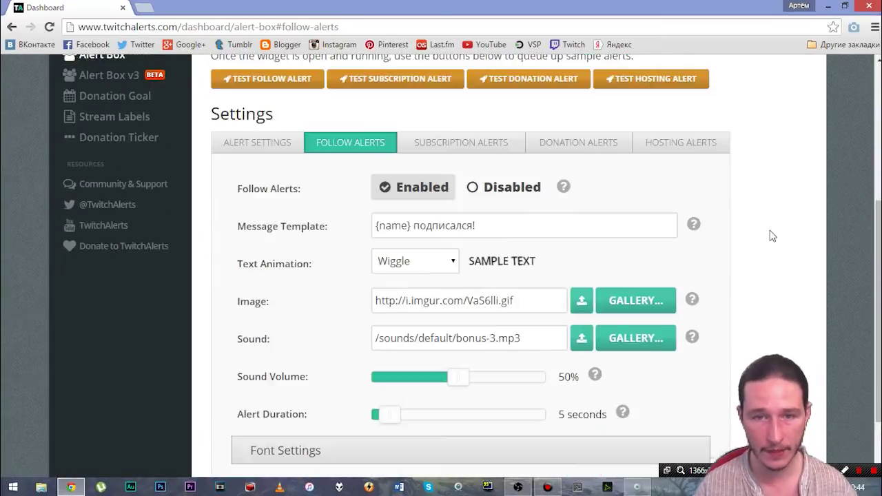
pyautogui.scroll(1, 757, 245)
pyautogui.scroll(-1, 758, 245)
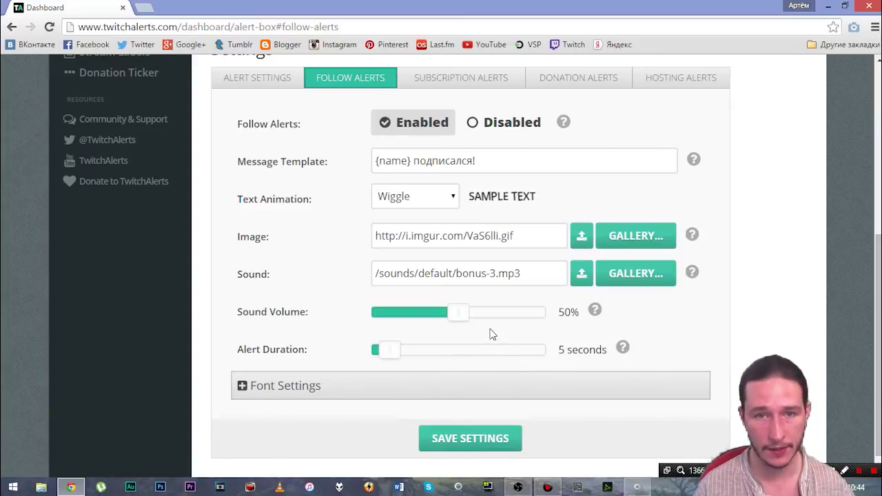
pyautogui.click(450, 83)
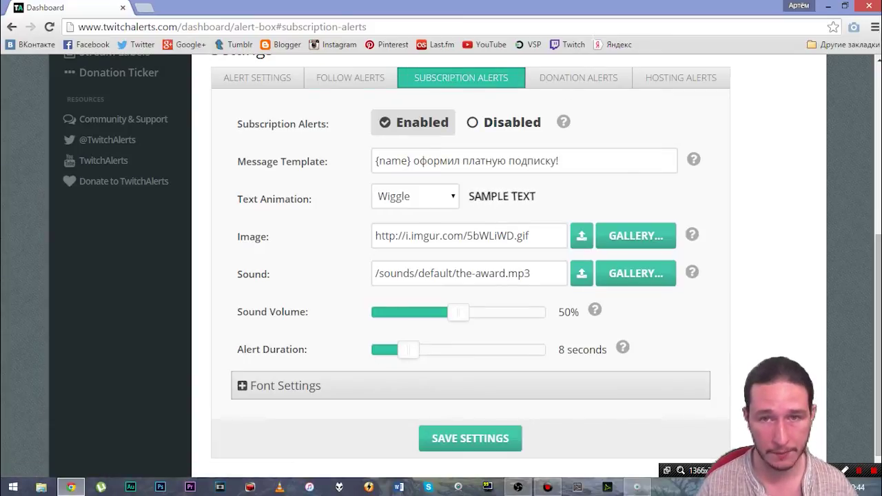
pyautogui.click(551, 81)
pyautogui.scroll(-3, 775, 269)
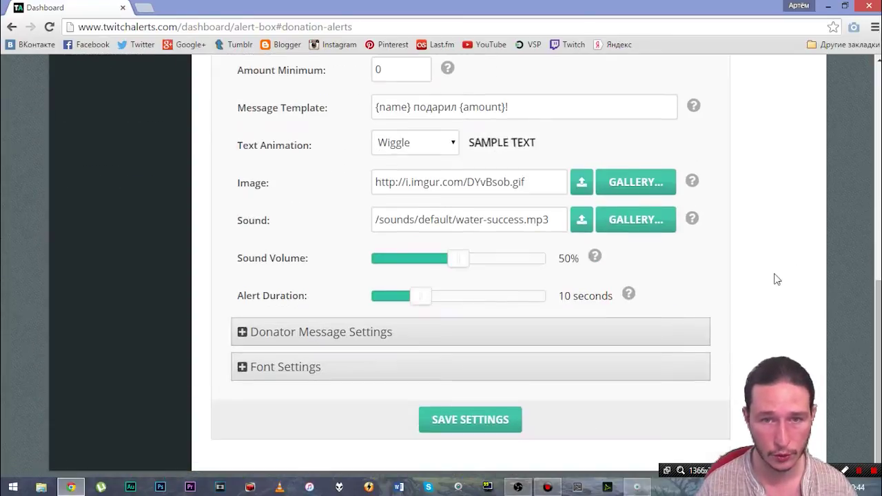
pyautogui.scroll(1, 777, 274)
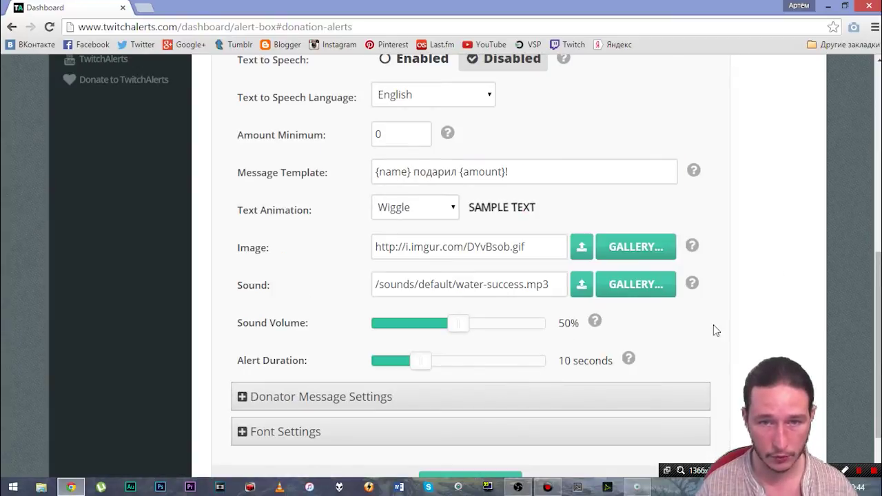
pyautogui.scroll(2, 717, 330)
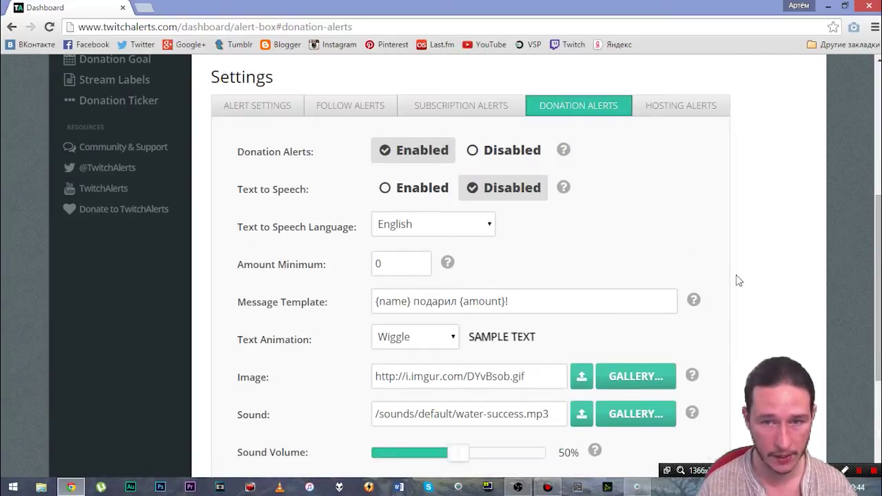
pyautogui.click(344, 113)
pyautogui.scroll(3, 367, 217)
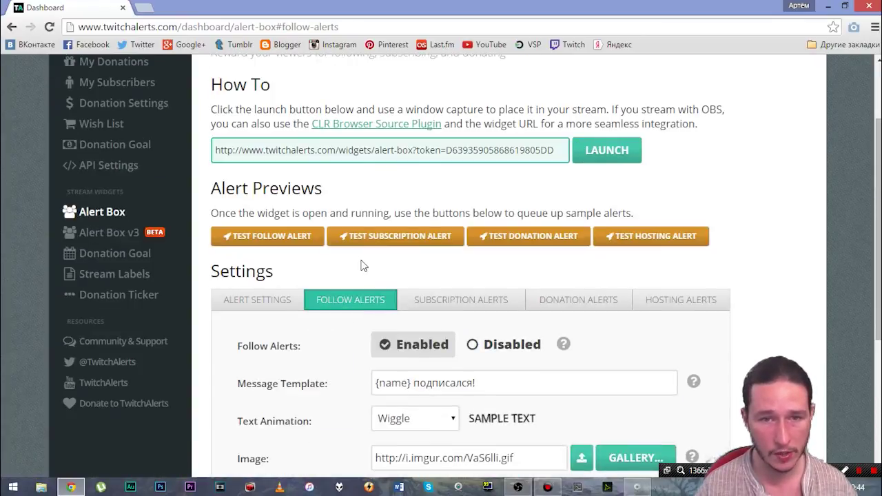
# Step: Send a test follow alert and watch it play in the OBS preview
pyautogui.click(278, 241)
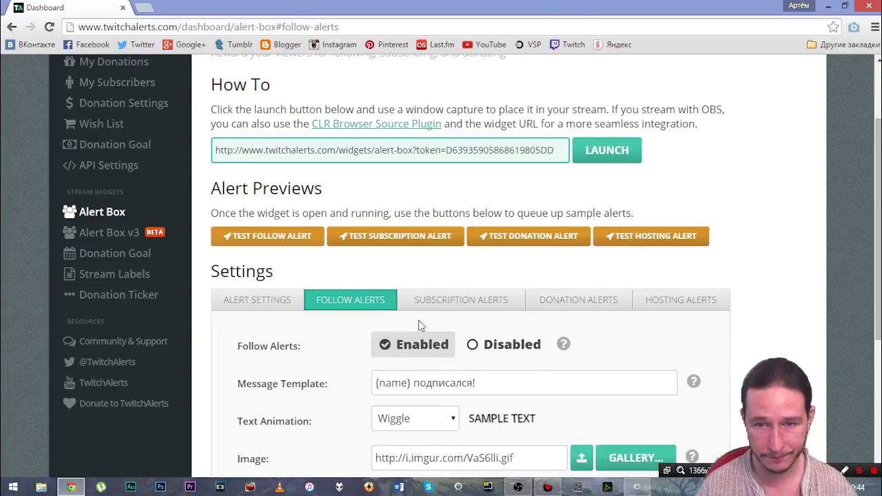
pyautogui.click(518, 486)
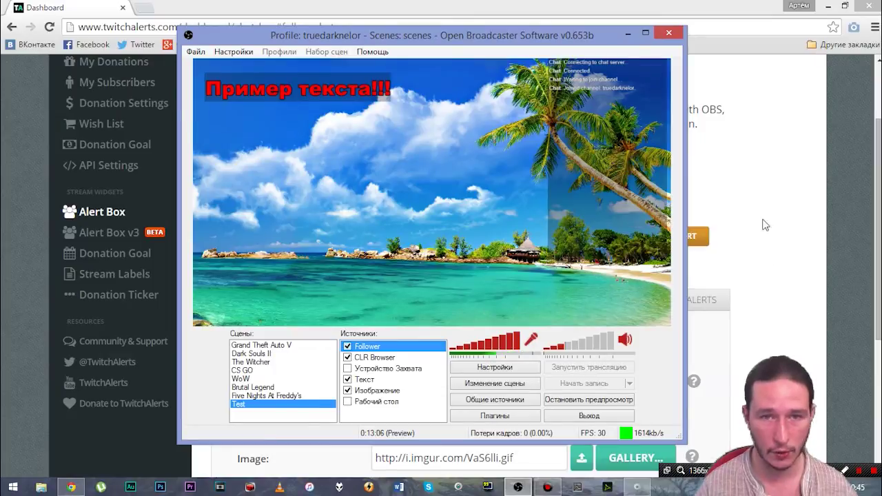
pyautogui.click(628, 32)
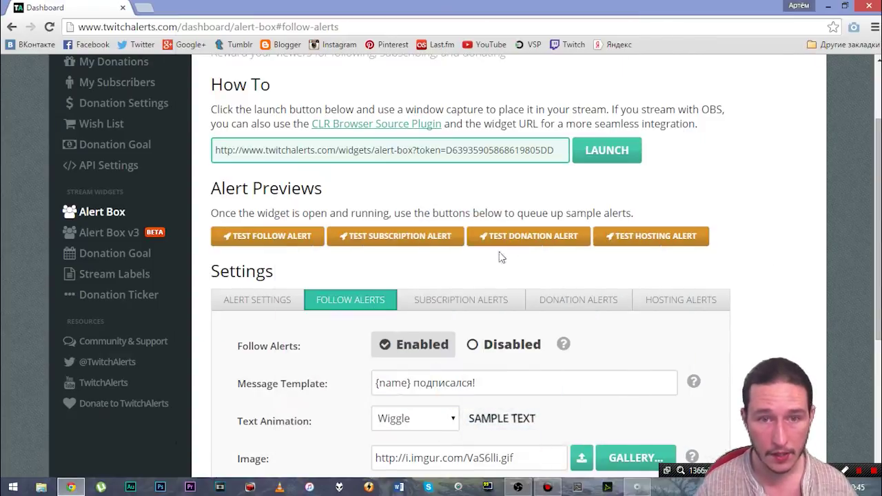
# Step: Send a test subscription alert and watch it play in the OBS preview
pyautogui.click(379, 238)
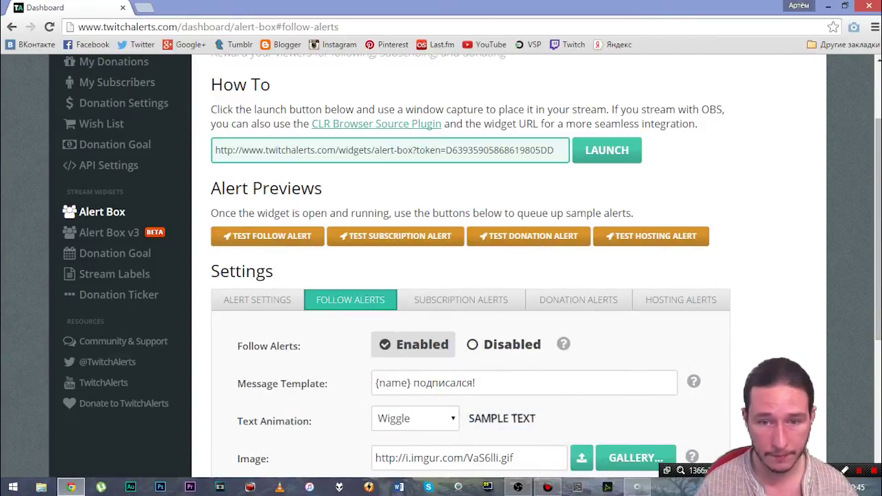
pyautogui.click(518, 487)
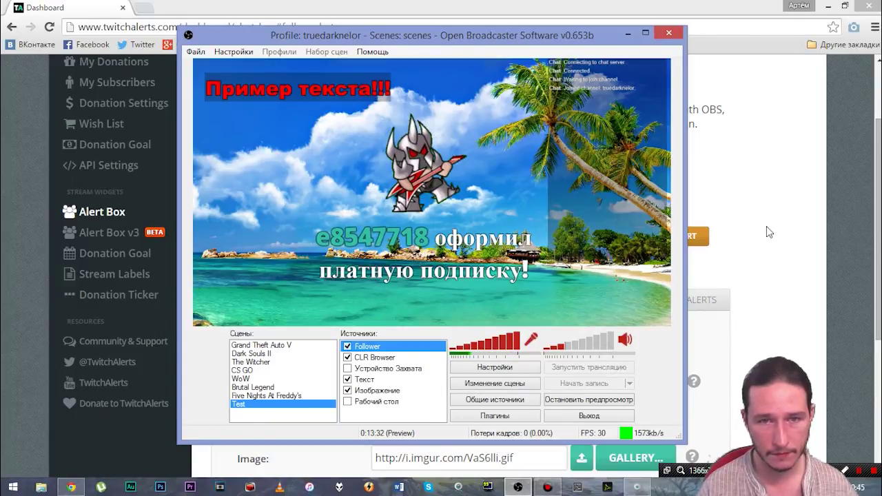
pyautogui.click(491, 5)
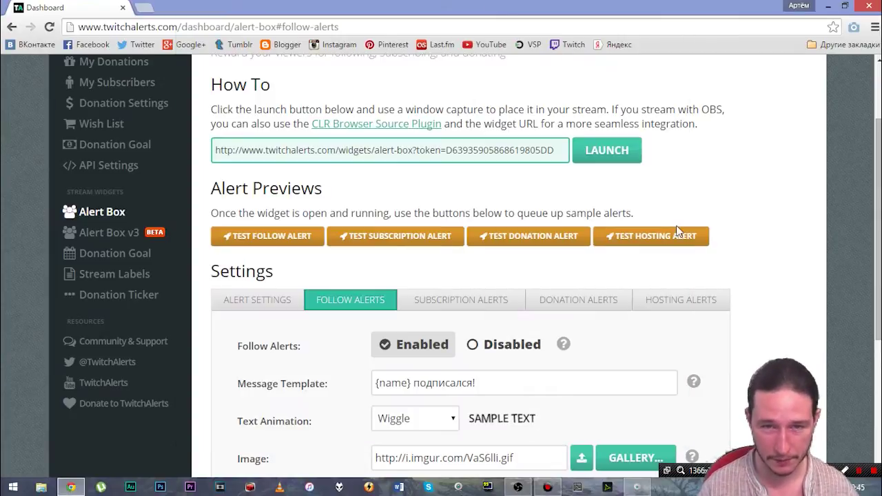
# Step: Send a test donation alert and watch the $49.00 donation play in OBS
pyautogui.scroll(-2, 662, 231)
pyautogui.scroll(2, 662, 232)
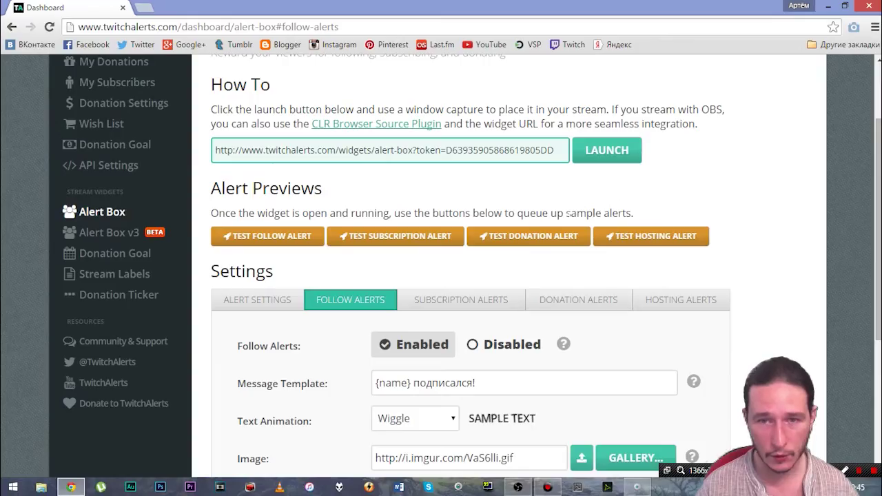
pyautogui.click(513, 236)
pyautogui.click(517, 487)
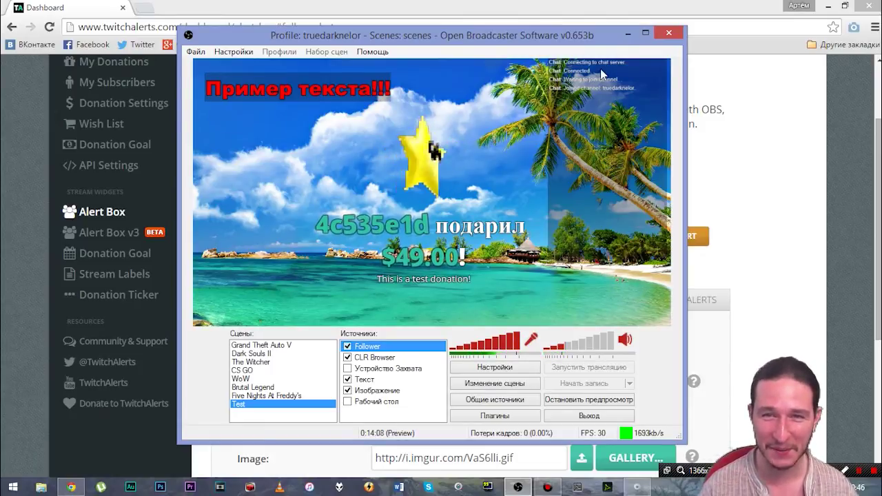
pyautogui.click(627, 36)
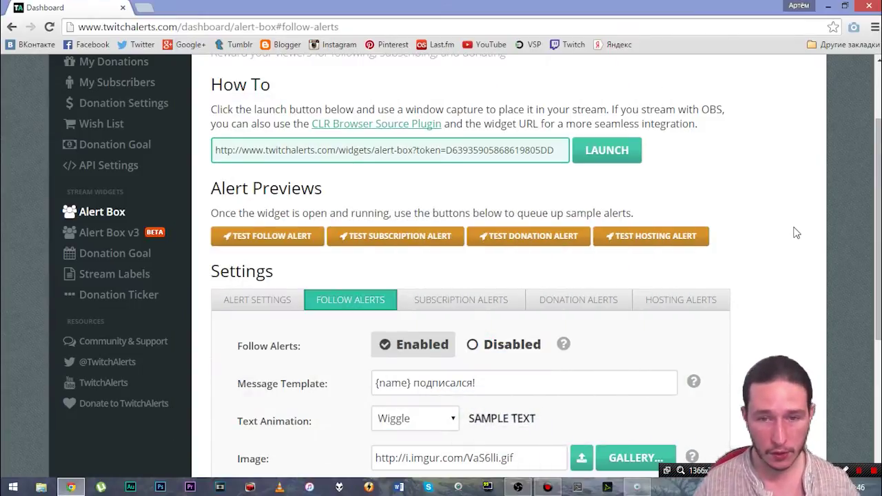
pyautogui.scroll(-1, 578, 212)
pyautogui.scroll(-2, 529, 282)
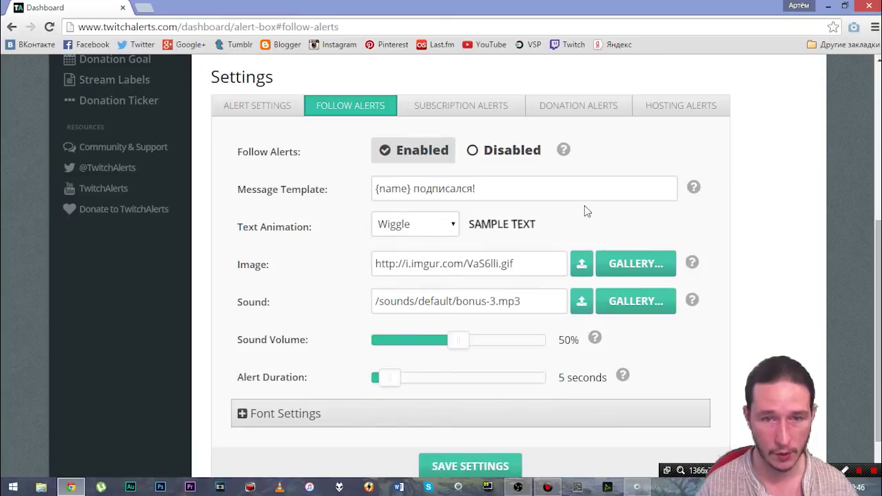
pyautogui.scroll(5, 763, 250)
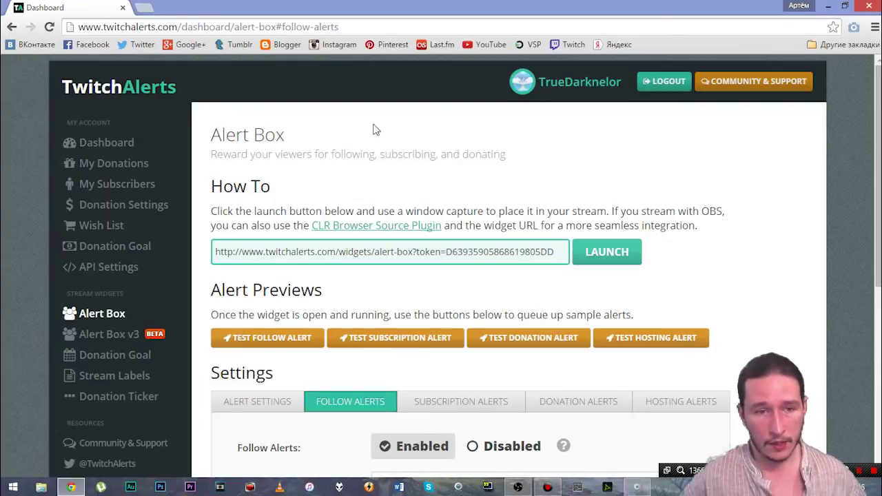
# Step: Follow the Twitch channel's donate link to the DonationAlerts form with a 1,00 RUB minimum
pyautogui.click(568, 46)
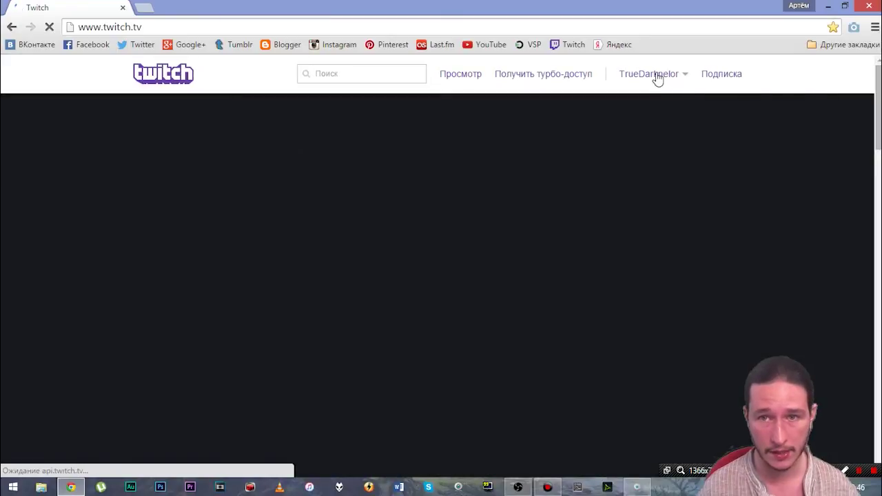
pyautogui.click(655, 77)
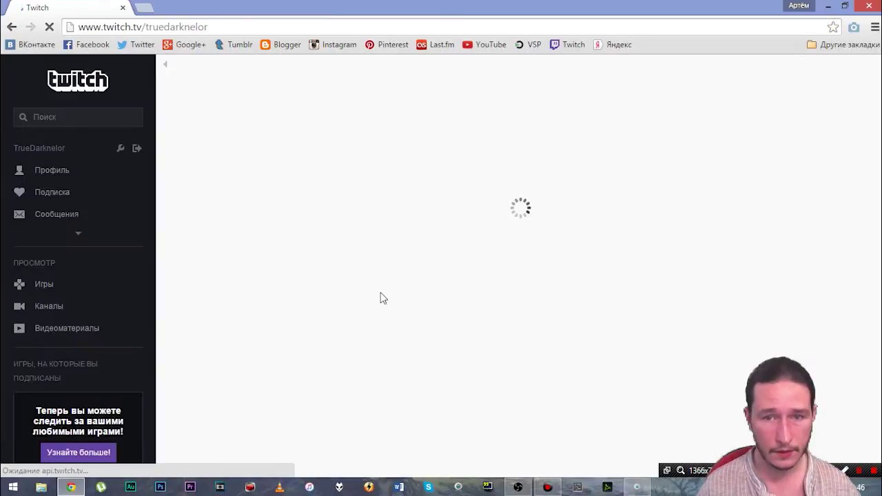
pyautogui.scroll(-7, 363, 326)
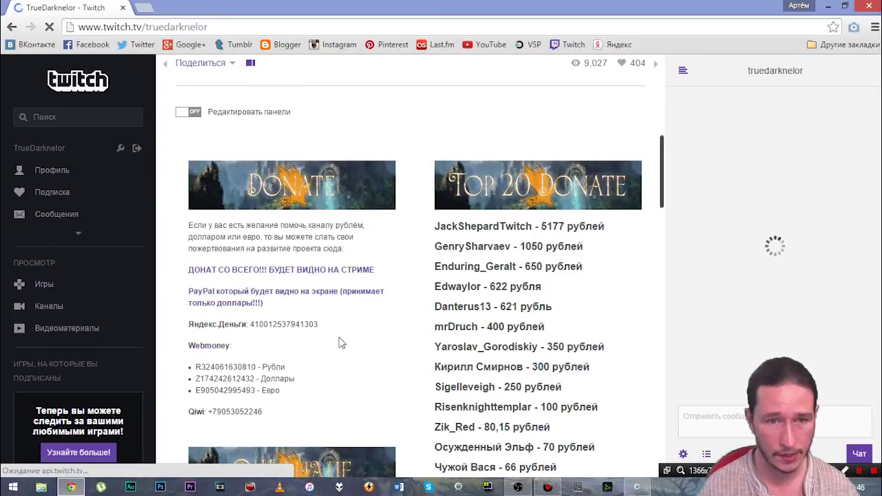
pyautogui.click(283, 270)
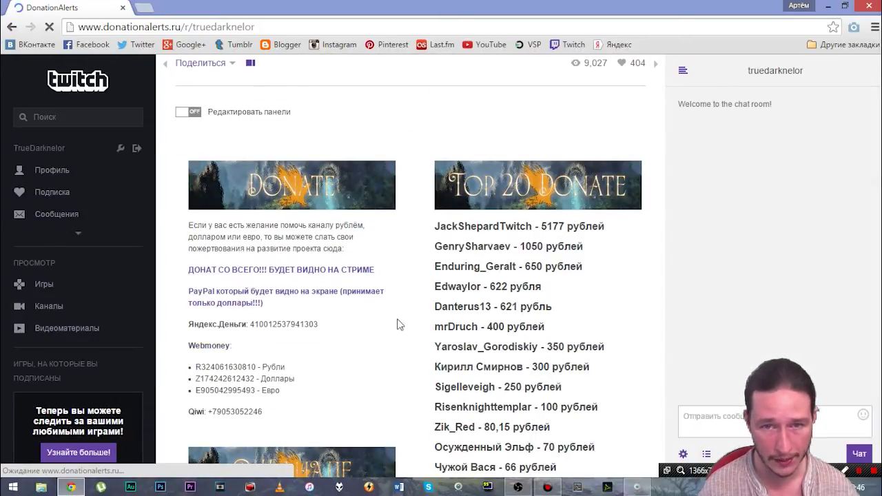
pyautogui.scroll(-2, 682, 301)
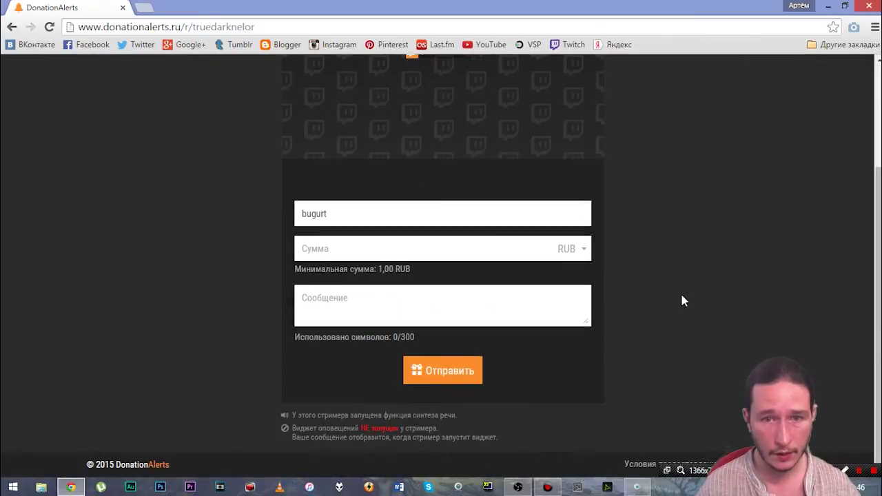
pyautogui.scroll(2, 682, 301)
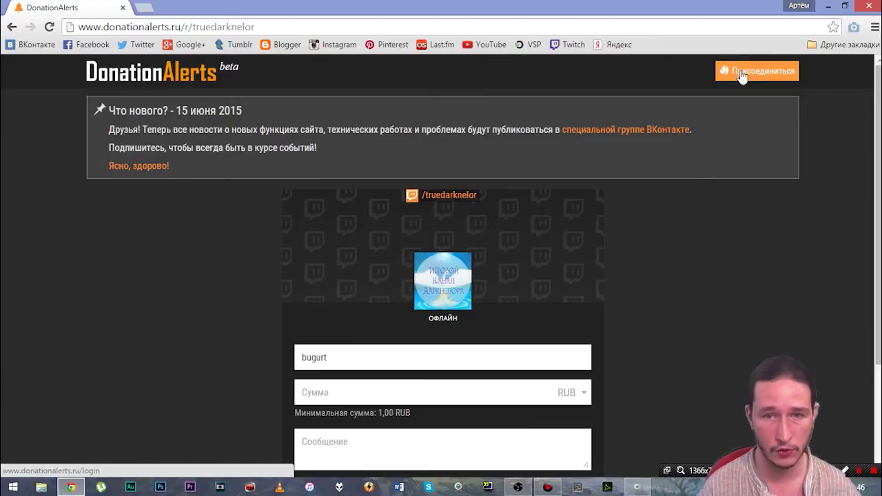
pyautogui.scroll(-2, 697, 267)
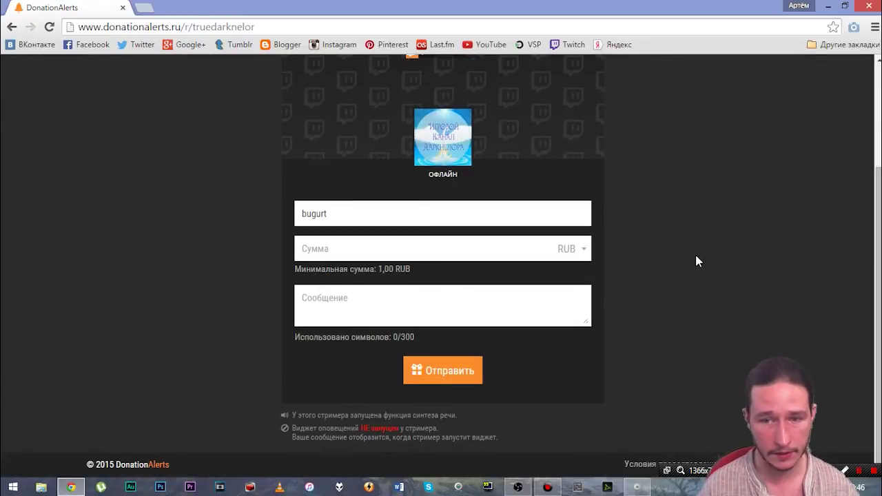
pyautogui.scroll(2, 696, 260)
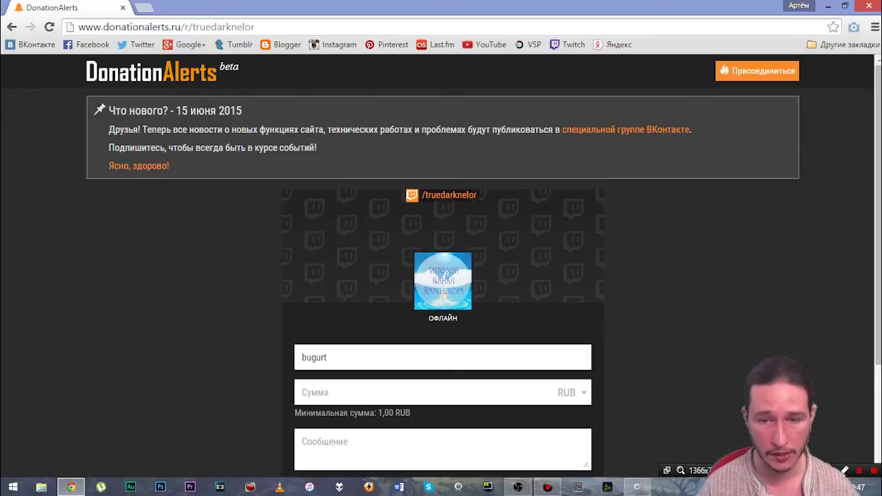
# Step: In OBS, start a new CLR Browser source and discard its configuration
pyautogui.click(517, 487)
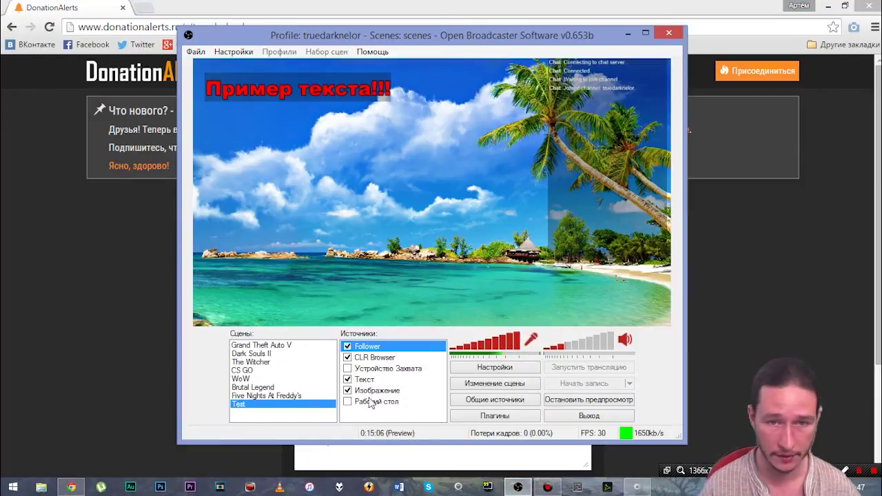
pyautogui.rightClick(357, 413)
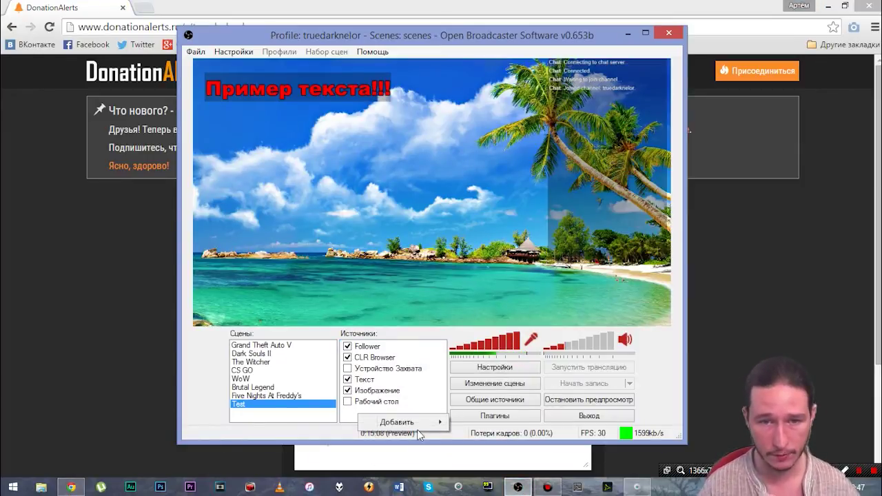
pyautogui.moveTo(413, 421)
pyautogui.click(493, 394)
pyautogui.click(489, 257)
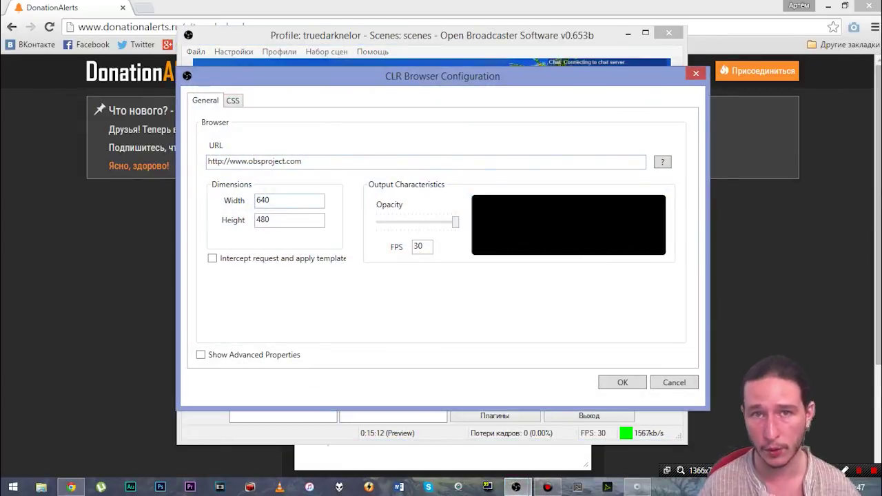
pyautogui.click(661, 386)
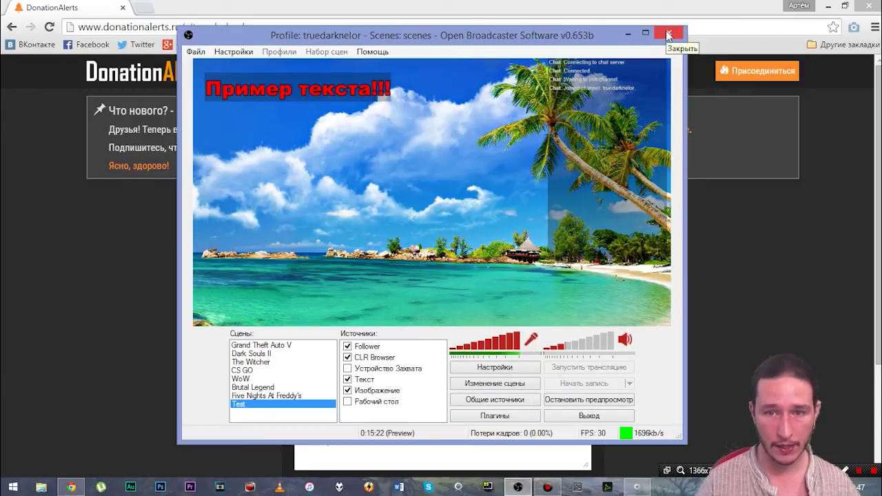
# Step: Delete the Test scene, stop the preview and quit OBS
pyautogui.rightClick(268, 409)
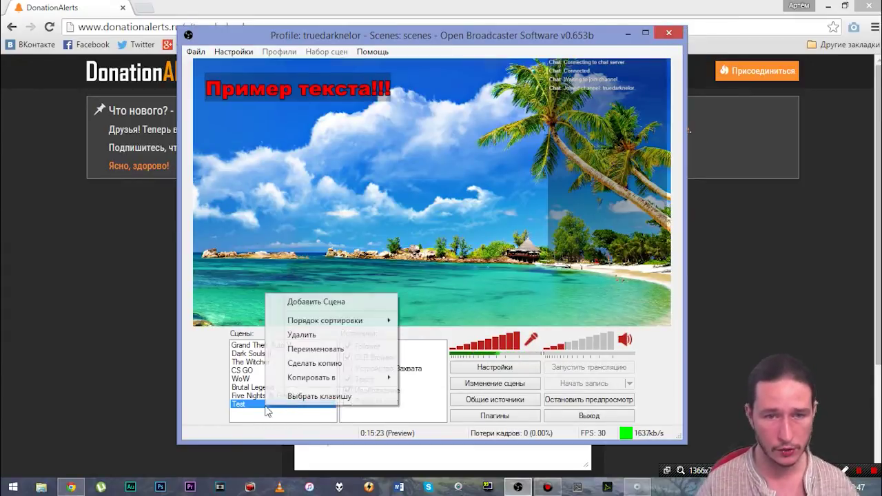
pyautogui.click(303, 335)
pyautogui.click(448, 287)
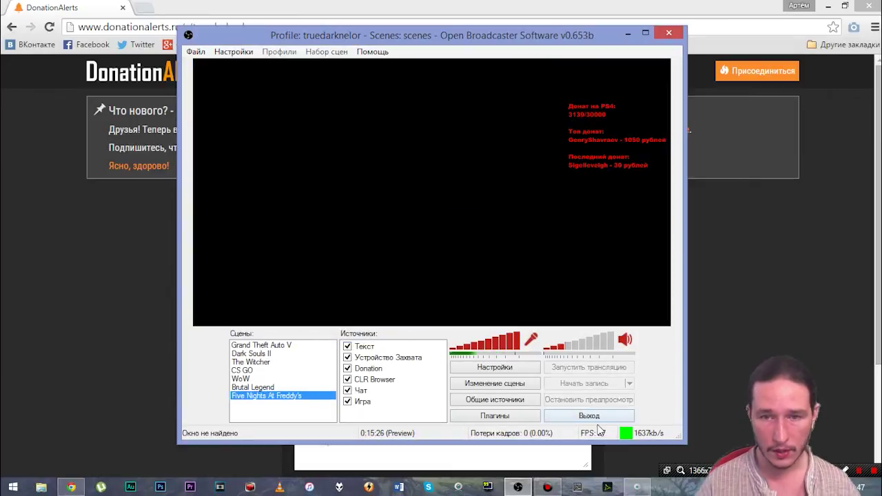
pyautogui.click(587, 404)
pyautogui.click(587, 418)
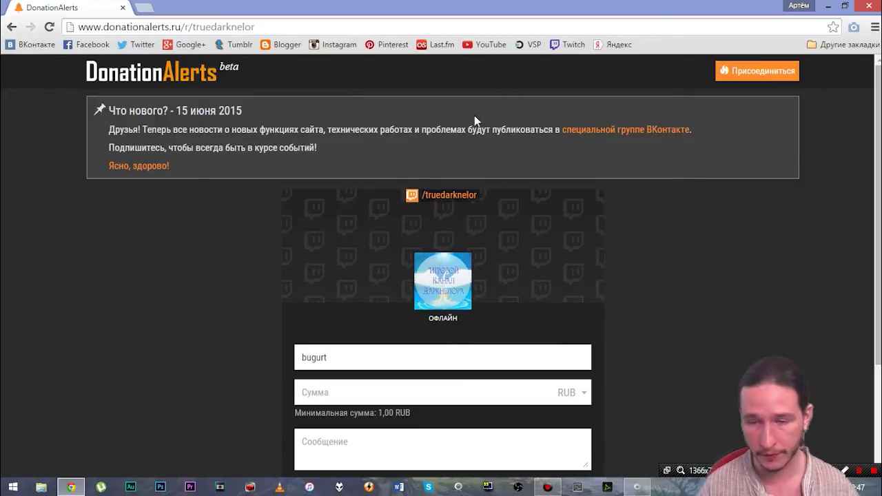
# Step: Load nightbot.tv and log in to the Nightbot Control Panel dashboard
pyautogui.click(165, 26)
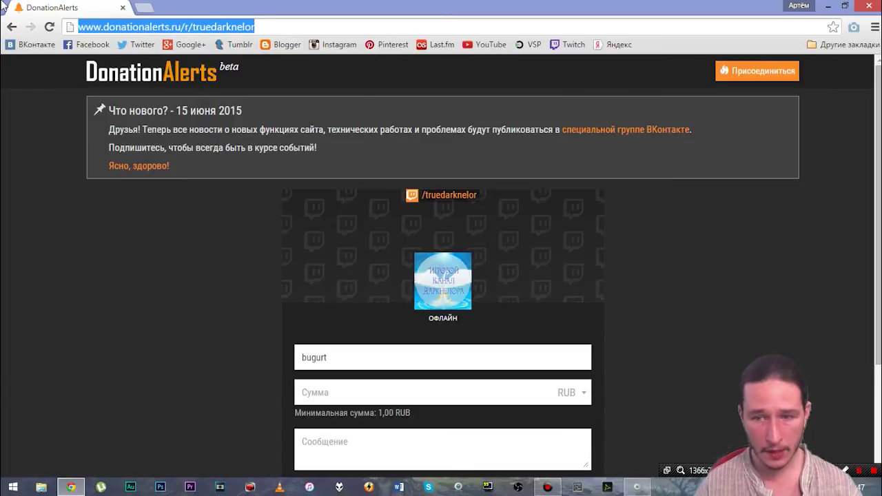
pyautogui.write('nightbo')
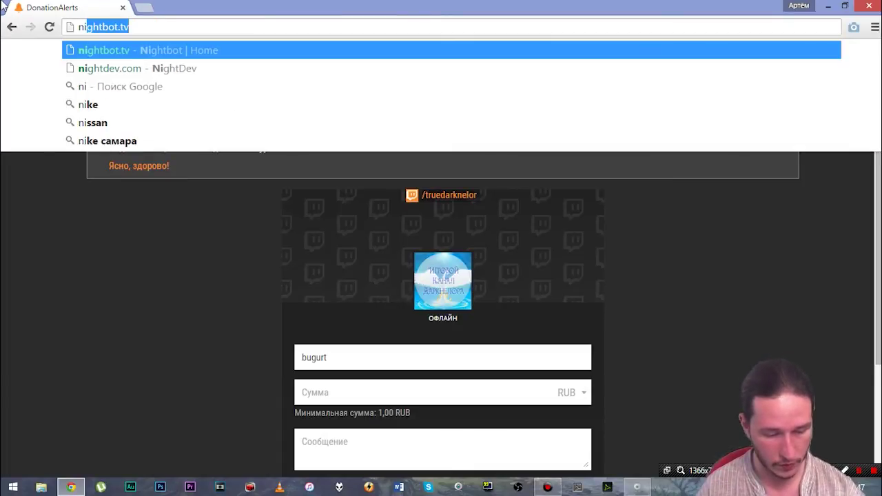
pyautogui.write('t')
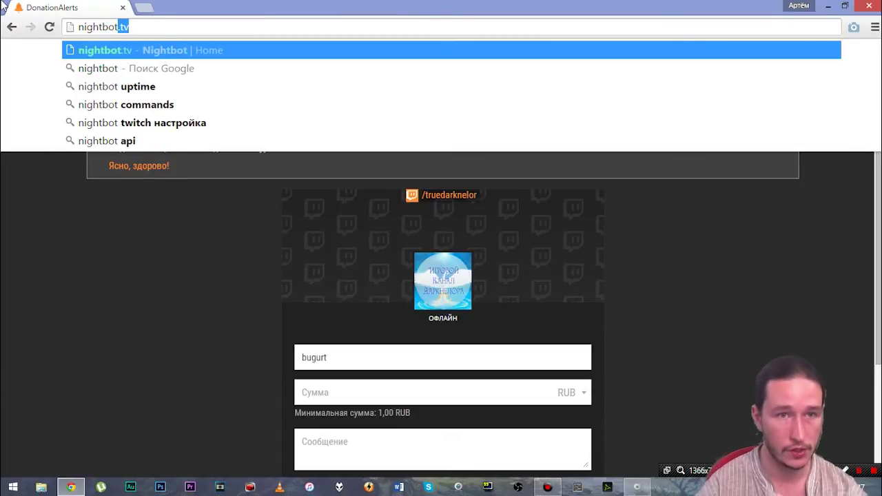
pyautogui.press('End')
pyautogui.press('Return')
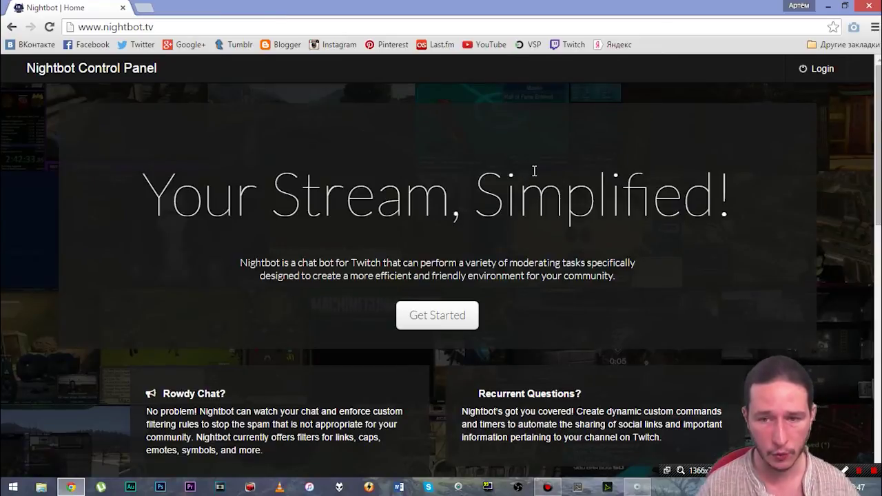
pyautogui.click(805, 69)
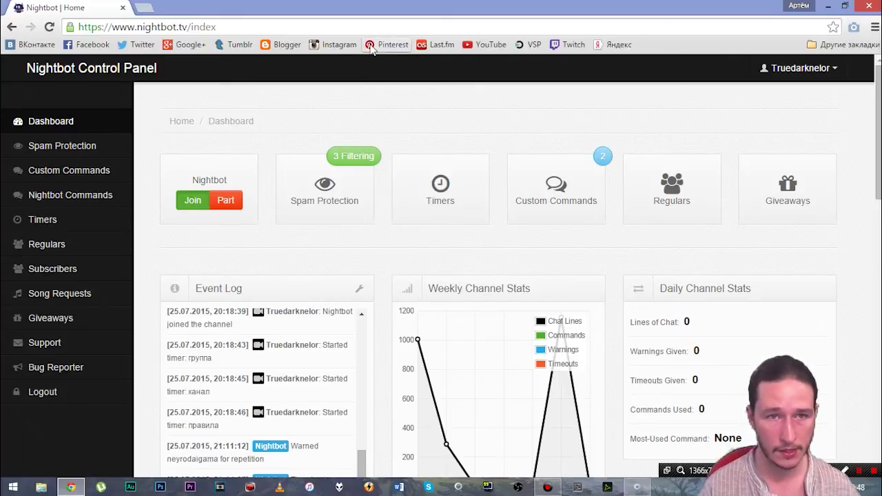
pyautogui.click(216, 26)
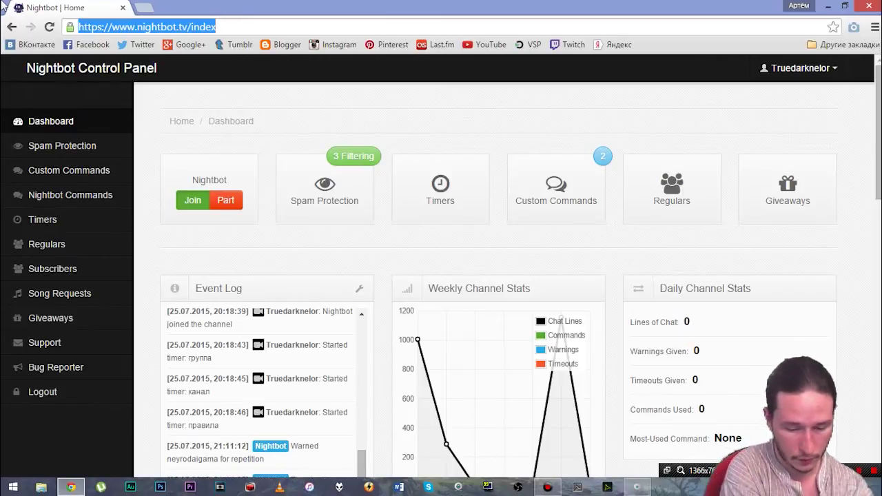
pyautogui.write('/mod ')
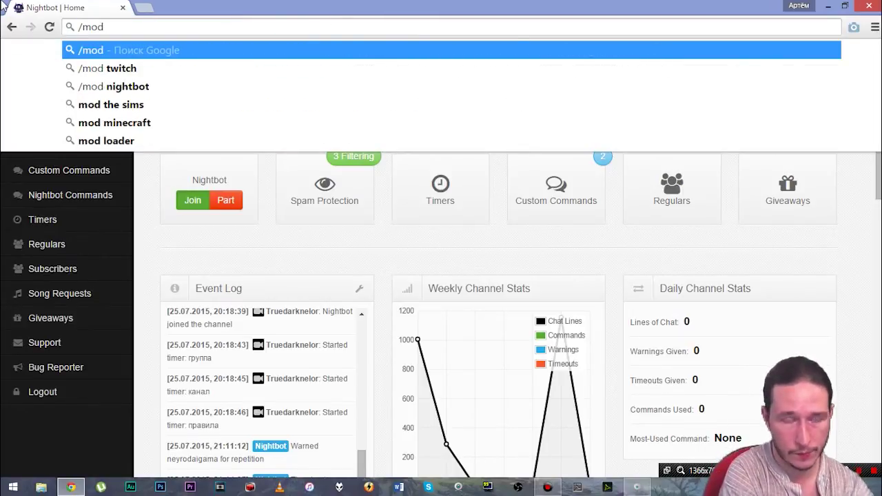
pyautogui.write('nightbot')
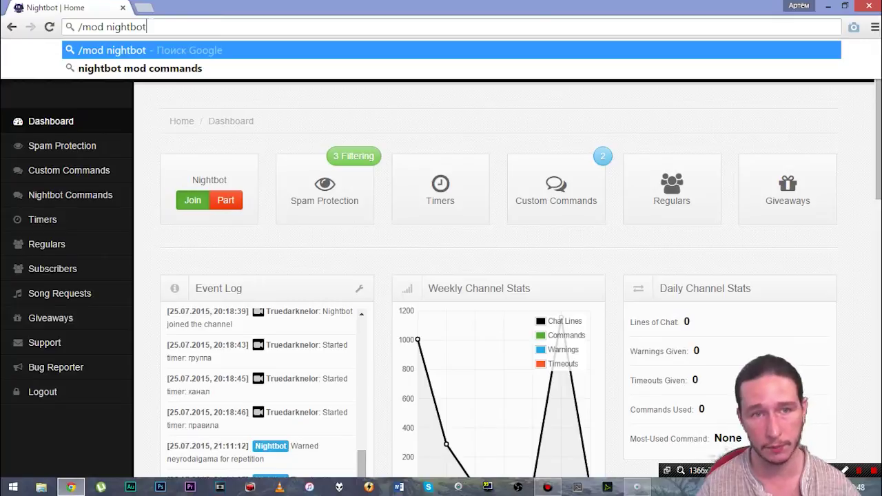
pyautogui.hotkey('ctrl', 'a')
pyautogui.press('BackSpace')
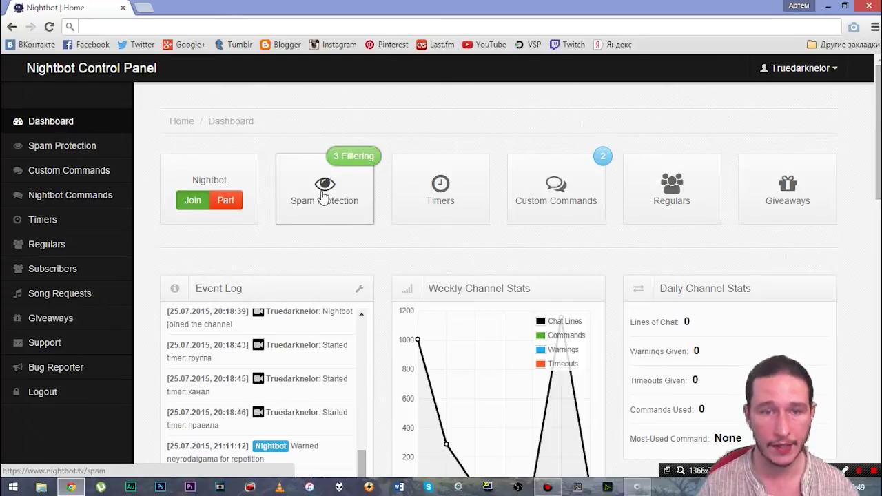
# Step: Open Spam Protection from the dashboard and scroll down to Link Protection and the ten-link whitelist
pyautogui.click(327, 187)
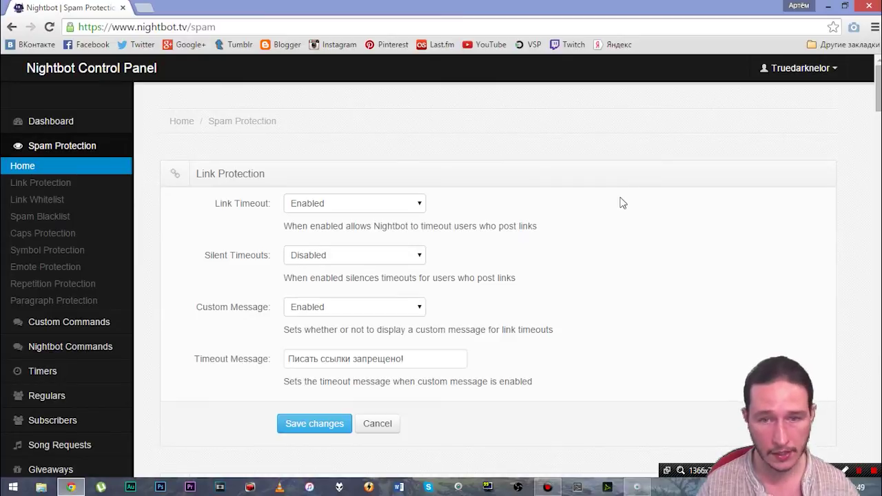
pyautogui.scroll(-1, 620, 203)
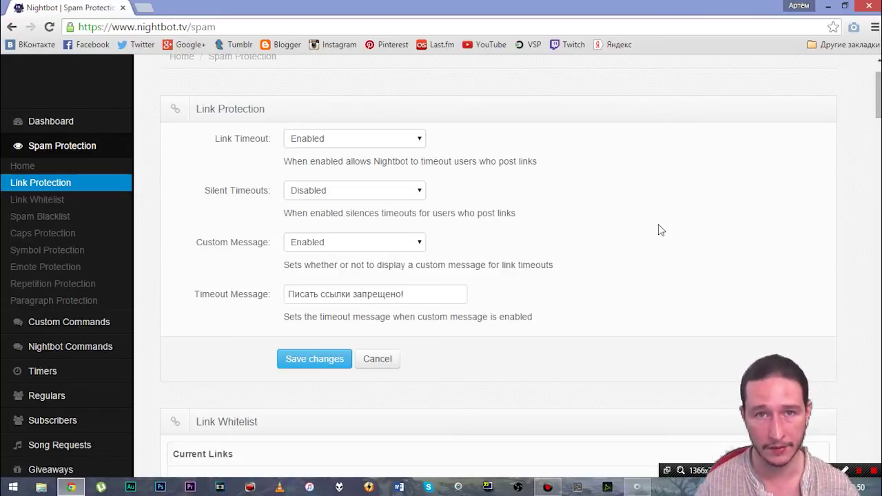
pyautogui.scroll(-5, 658, 228)
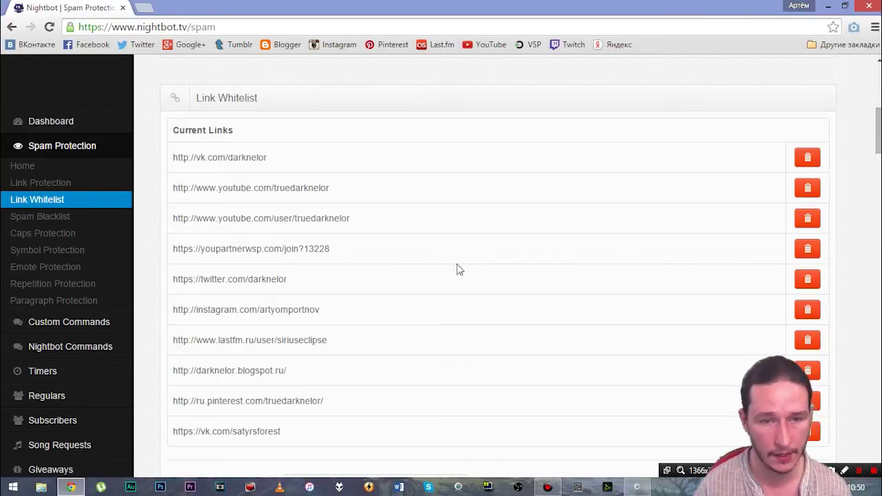
pyautogui.scroll(-3, 490, 264)
pyautogui.scroll(-2, 549, 218)
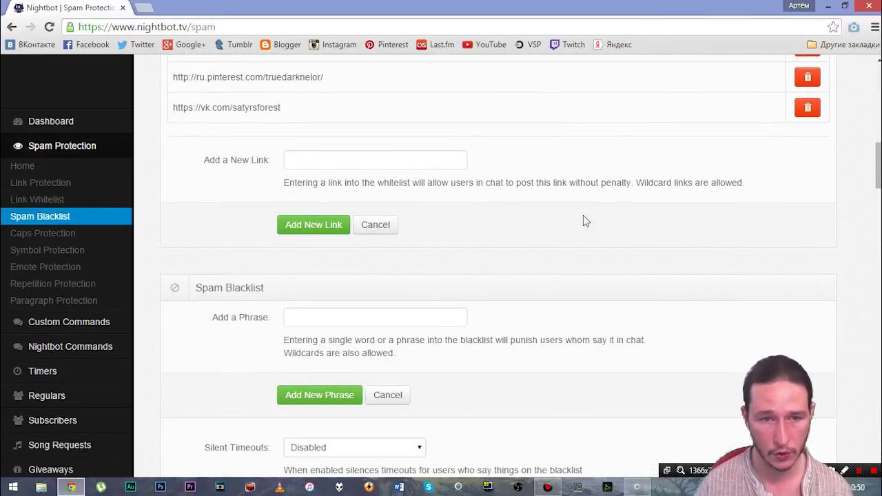
pyautogui.scroll(-2, 583, 221)
pyautogui.scroll(-1, 614, 247)
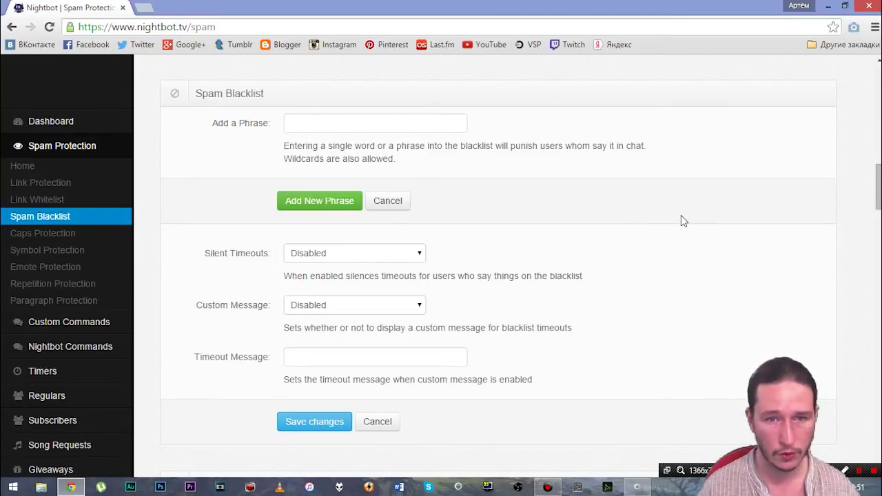
pyautogui.scroll(-1, 681, 217)
pyautogui.scroll(1, 681, 216)
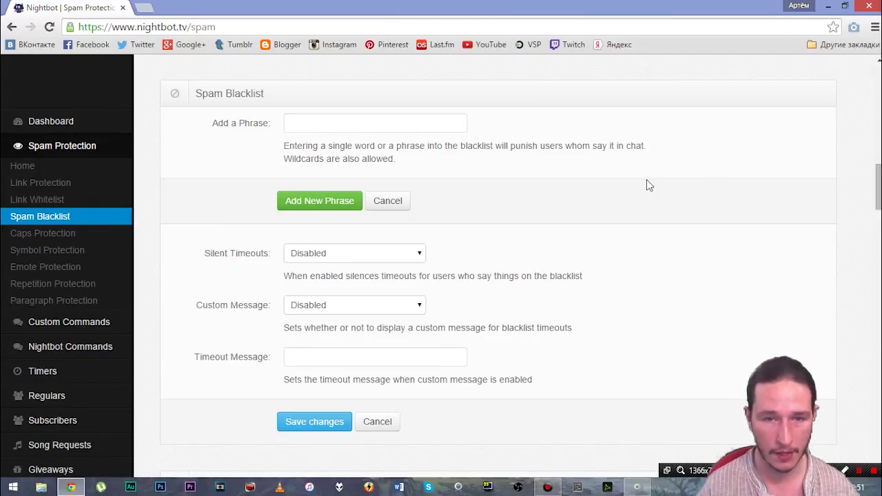
# Step: Review the remaining Spam Protection sections, then go back to the Dashboard
pyautogui.scroll(-5, 510, 273)
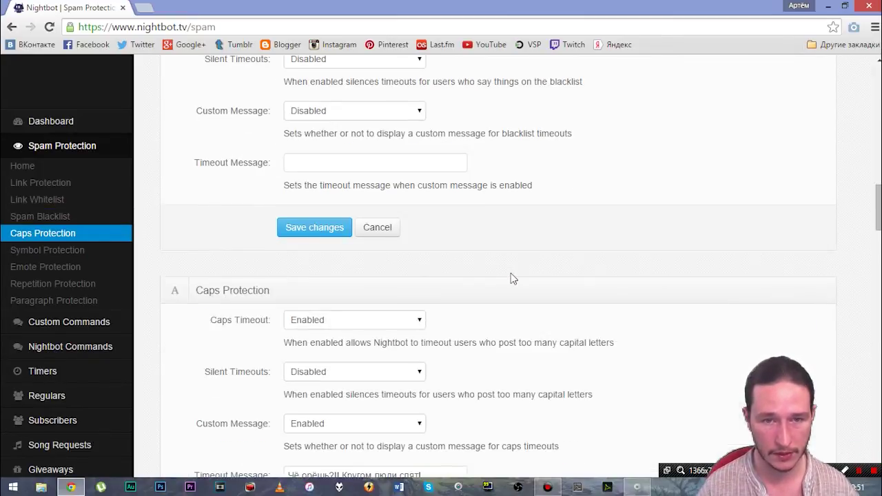
pyautogui.scroll(-1, 510, 279)
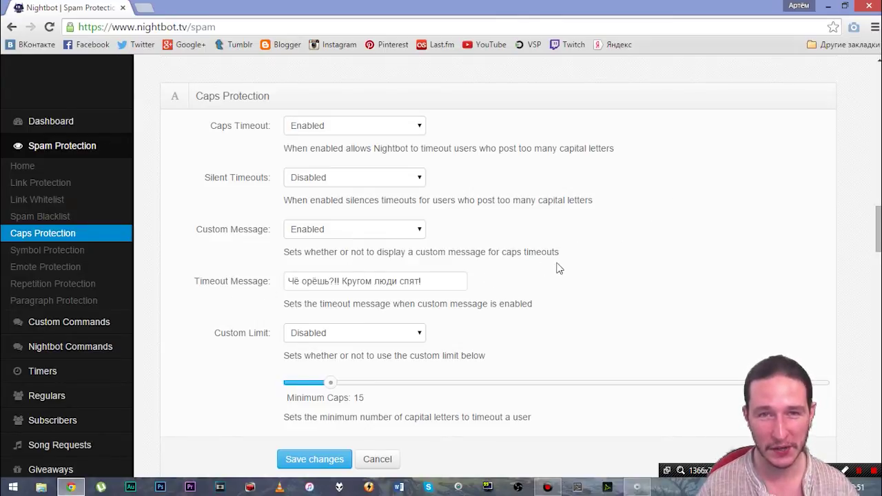
pyautogui.scroll(-9, 558, 268)
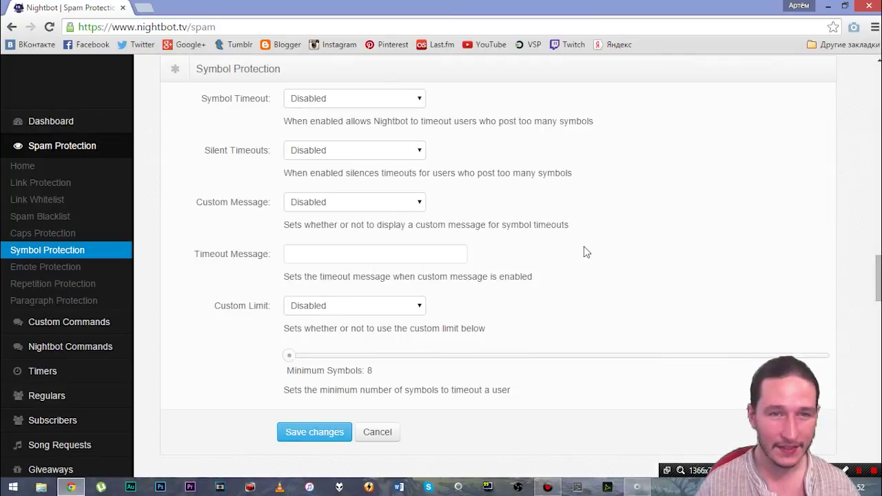
pyautogui.scroll(3, 584, 246)
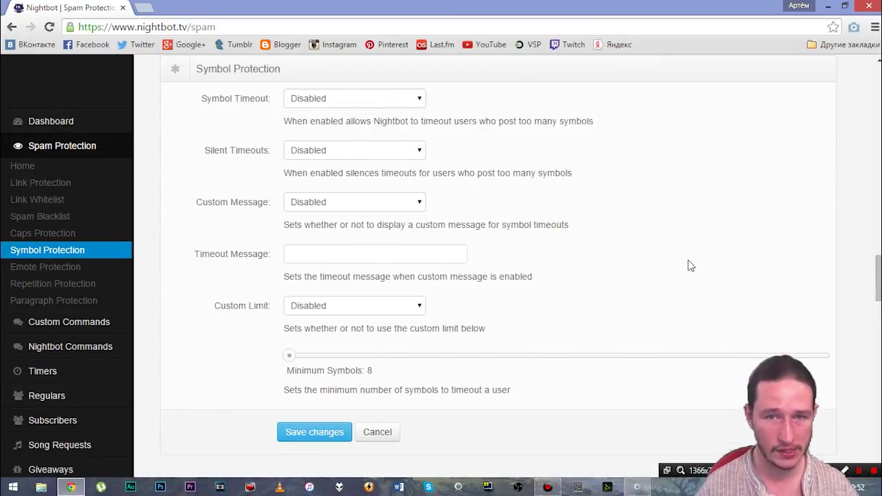
pyautogui.scroll(-2, 689, 263)
pyautogui.scroll(-3, 689, 264)
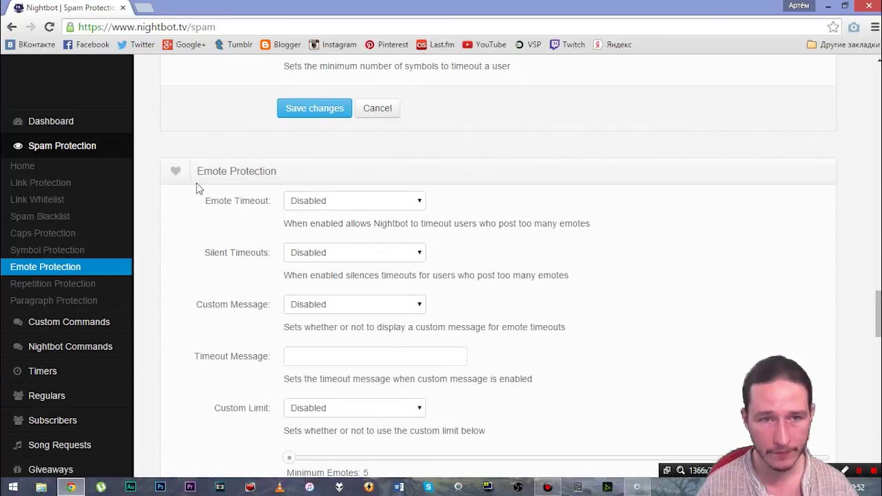
pyautogui.scroll(-6, 669, 252)
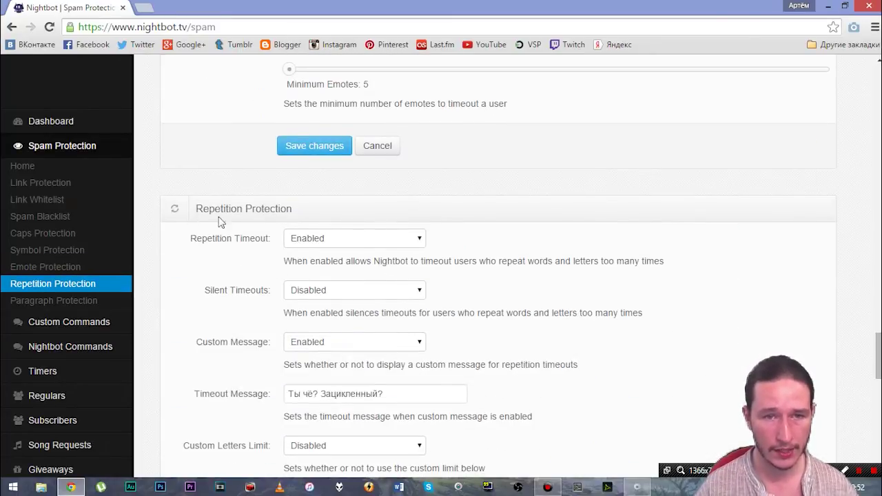
pyautogui.scroll(3, 183, 217)
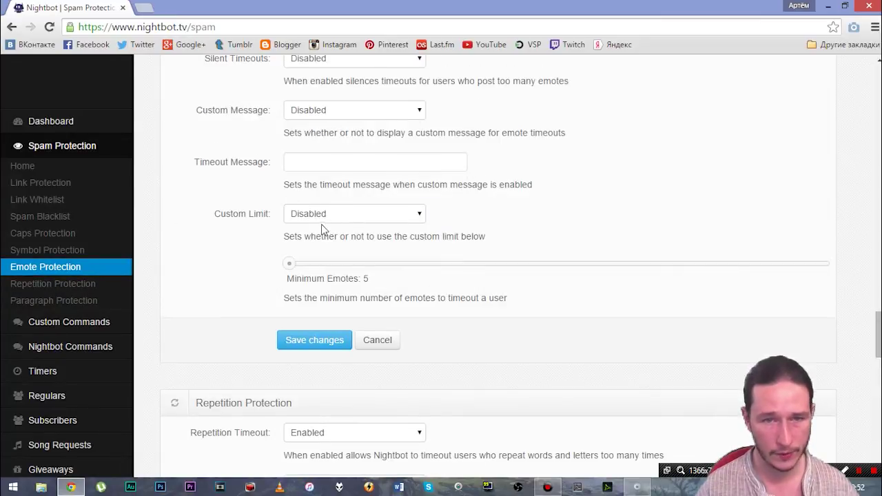
pyautogui.scroll(3, 316, 230)
pyautogui.scroll(-7, 459, 248)
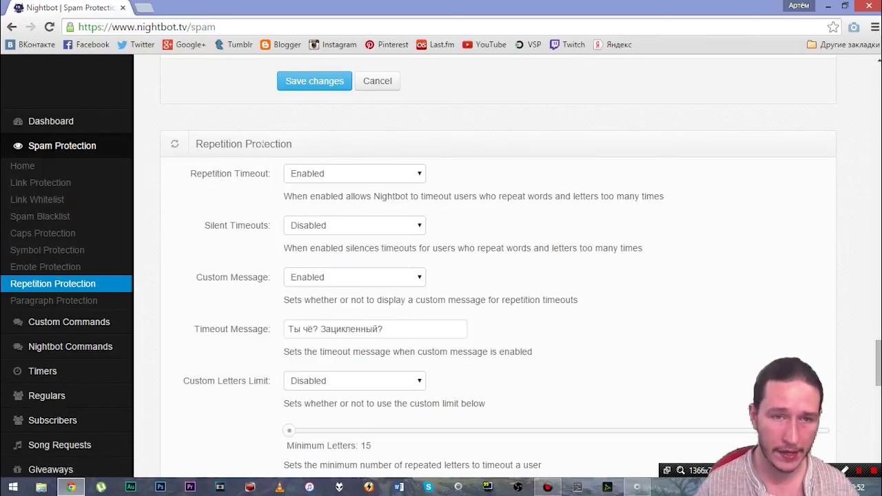
pyautogui.scroll(-1, 602, 218)
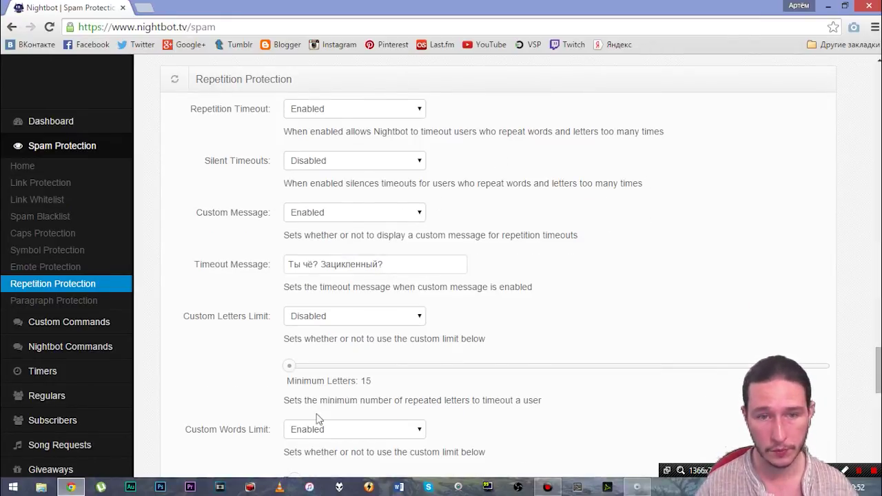
pyautogui.scroll(-9, 663, 247)
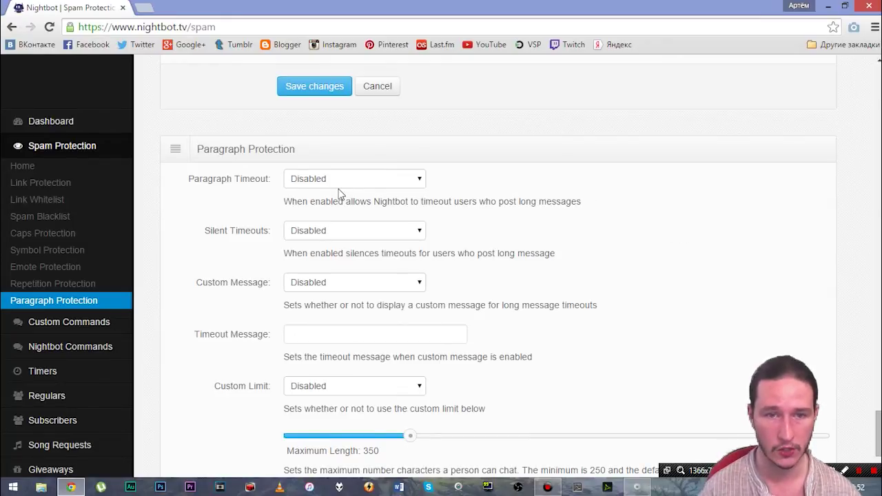
pyautogui.scroll(-1, 506, 261)
pyautogui.scroll(1, 612, 304)
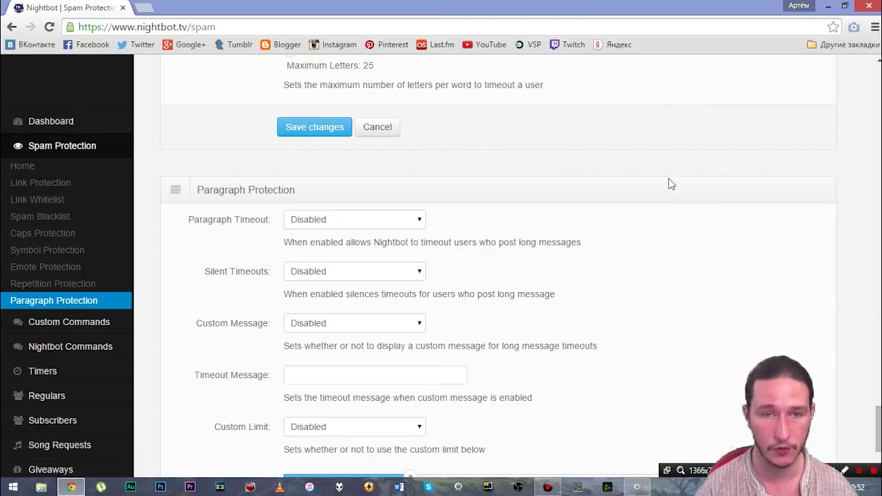
pyautogui.scroll(10, 667, 181)
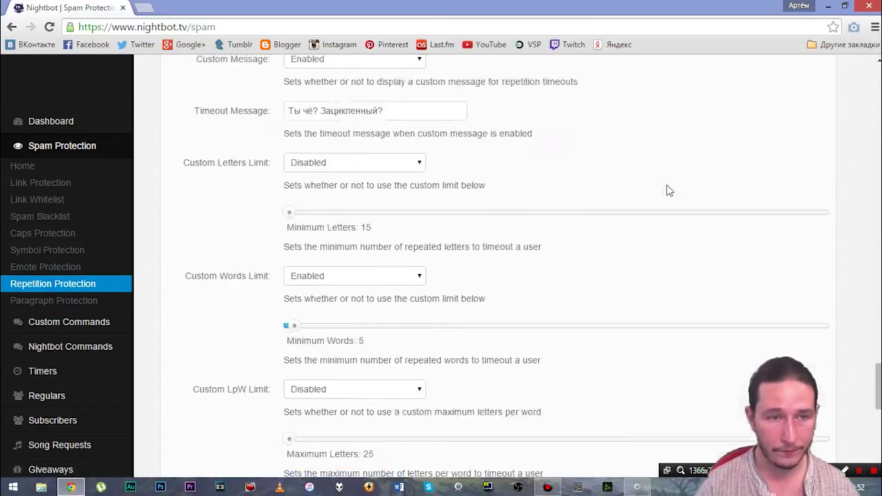
pyautogui.click(18, 125)
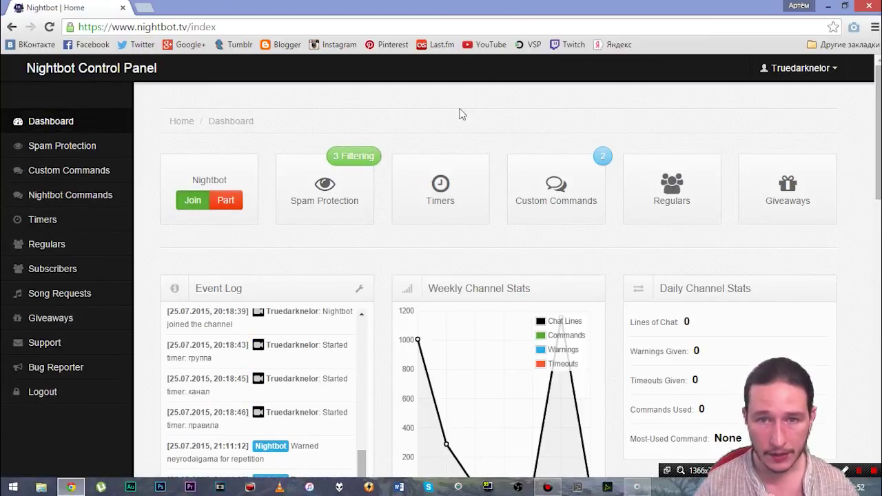
# Step: Open the Timers page and highlight the first timer's 25-line and 10-minute frequency values
pyautogui.click(446, 197)
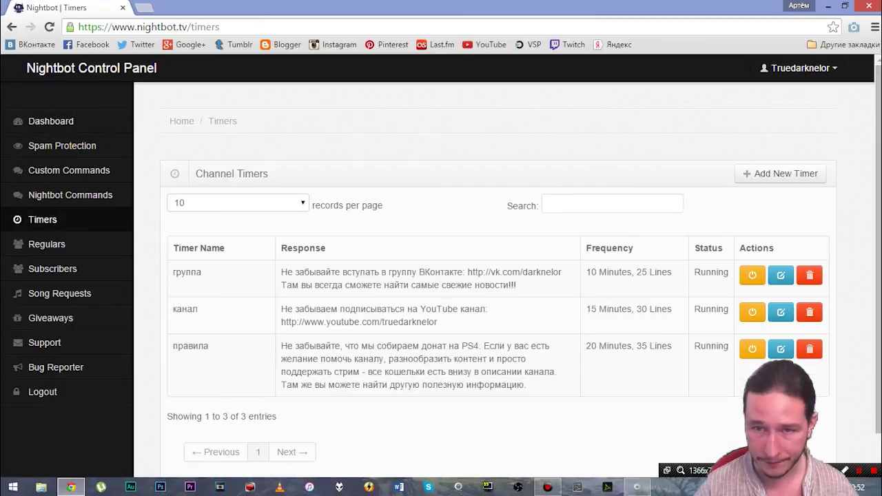
pyautogui.scroll(-1, 446, 262)
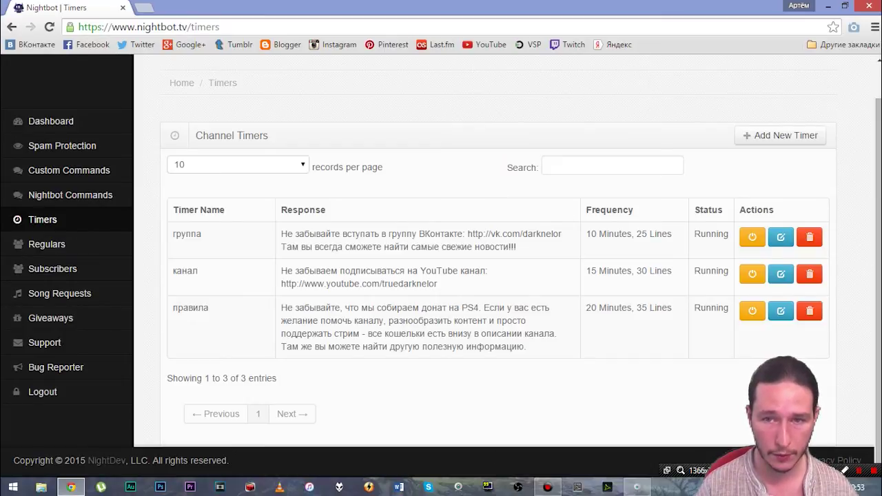
pyautogui.moveTo(634, 234); pyautogui.dragTo(672, 234)
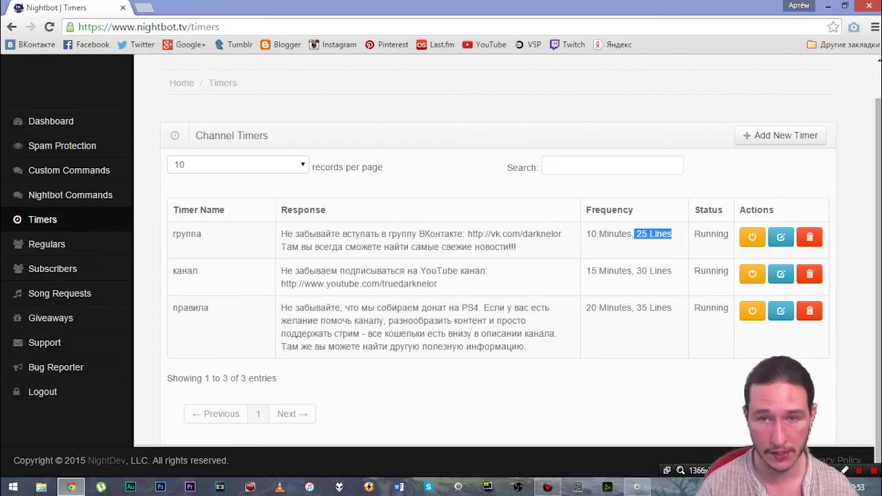
pyautogui.moveTo(586, 234); pyautogui.dragTo(622, 235)
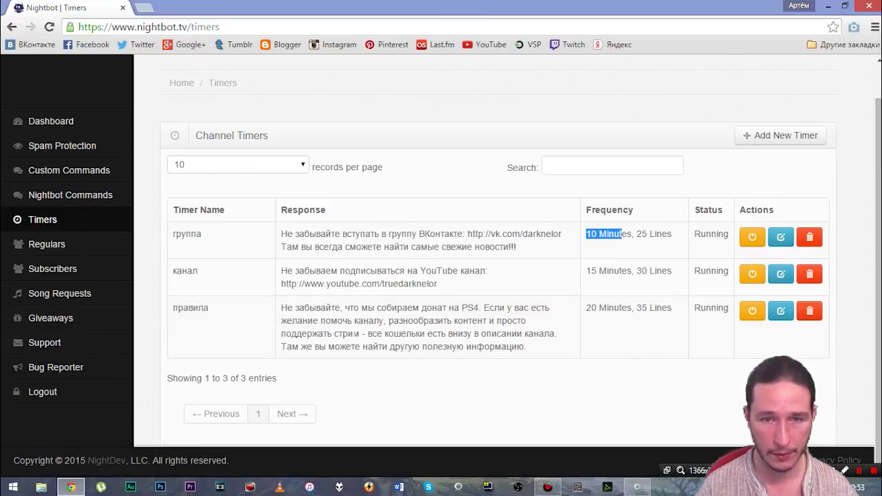
pyautogui.click(528, 194)
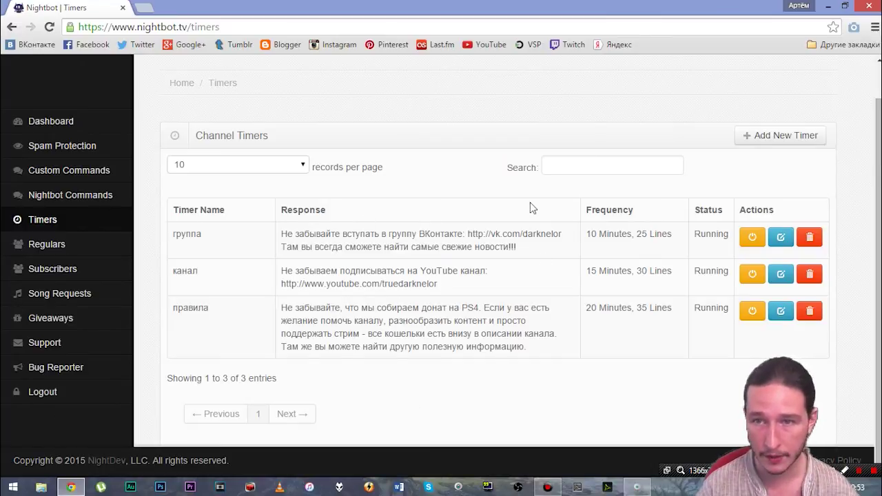
pyautogui.click(754, 136)
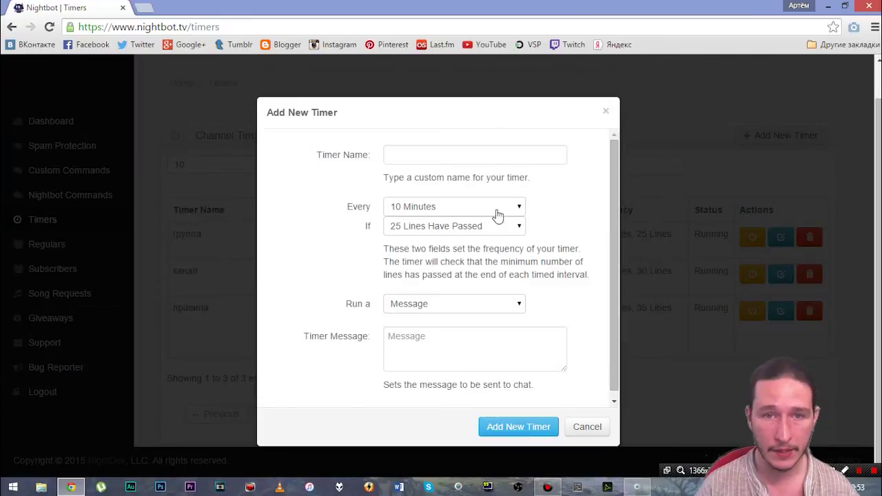
pyautogui.click(388, 154)
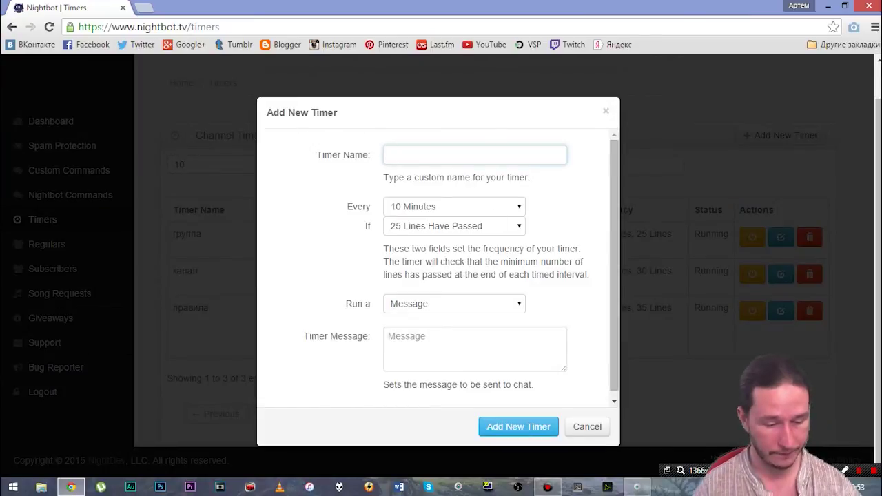
pyautogui.write('test')
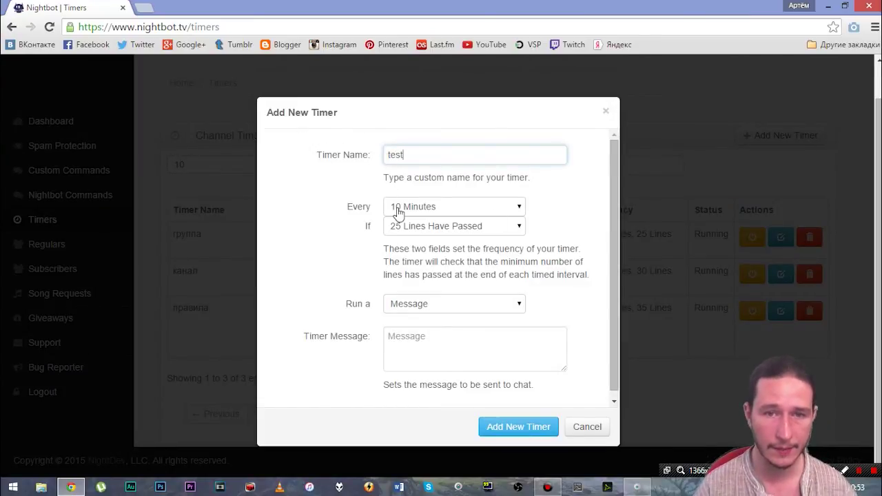
pyautogui.click(454, 210)
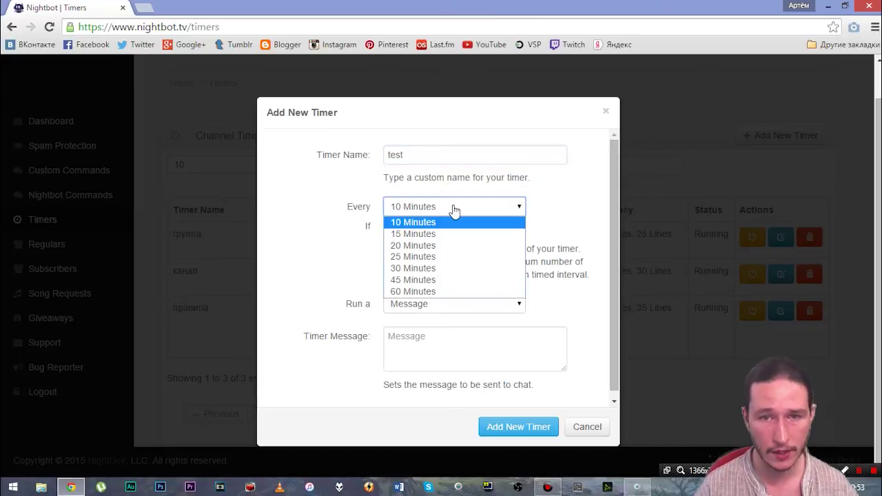
pyautogui.click(394, 291)
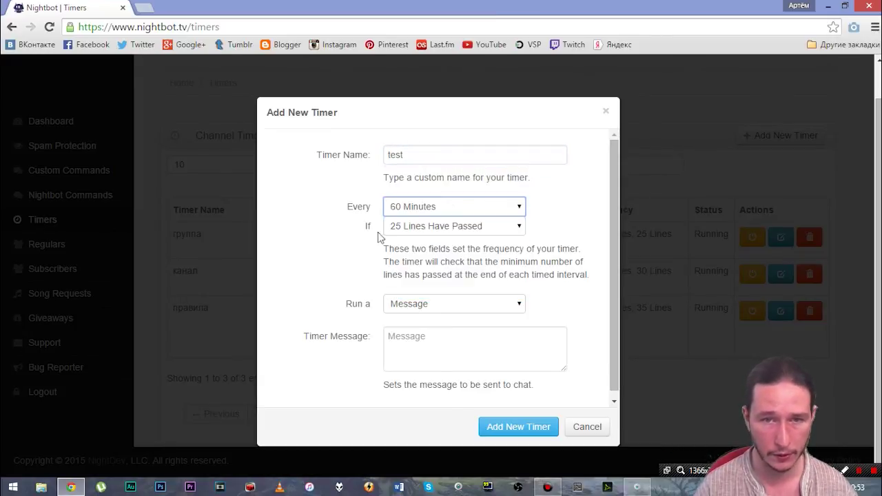
pyautogui.click(445, 226)
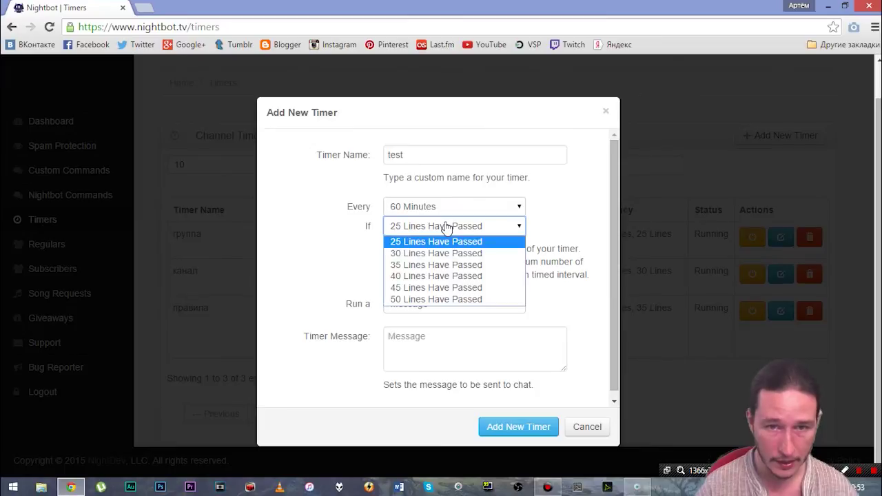
pyautogui.click(421, 288)
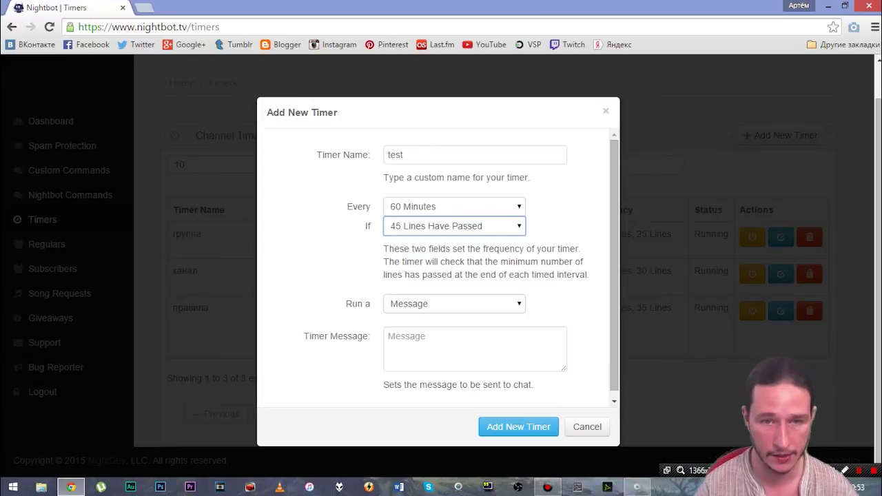
pyautogui.scroll(-1, 444, 310)
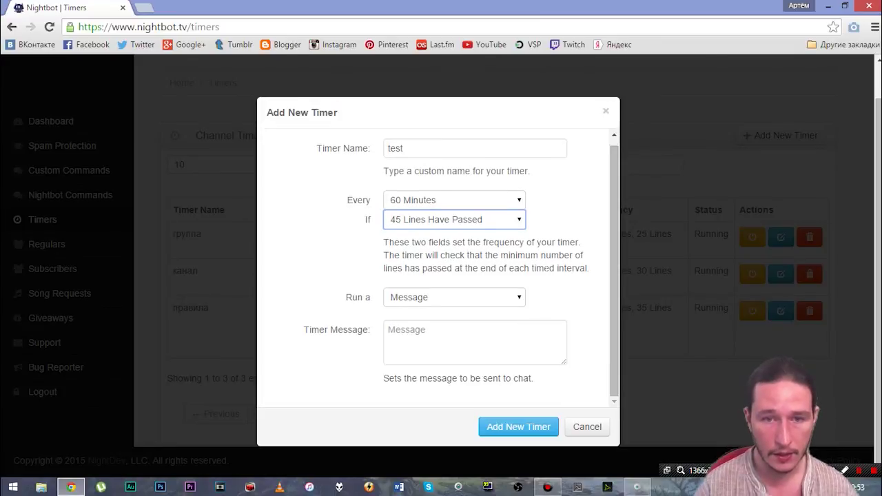
pyautogui.click(417, 301)
pyautogui.click(473, 301)
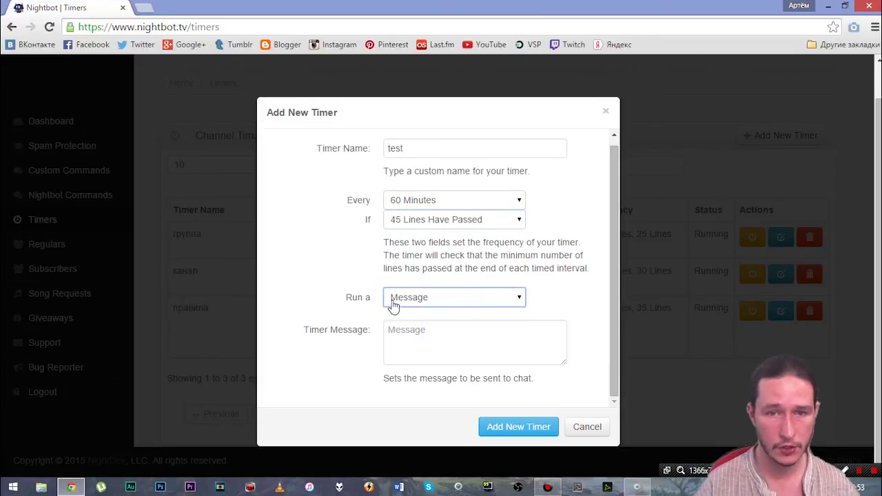
pyautogui.press('Tab')
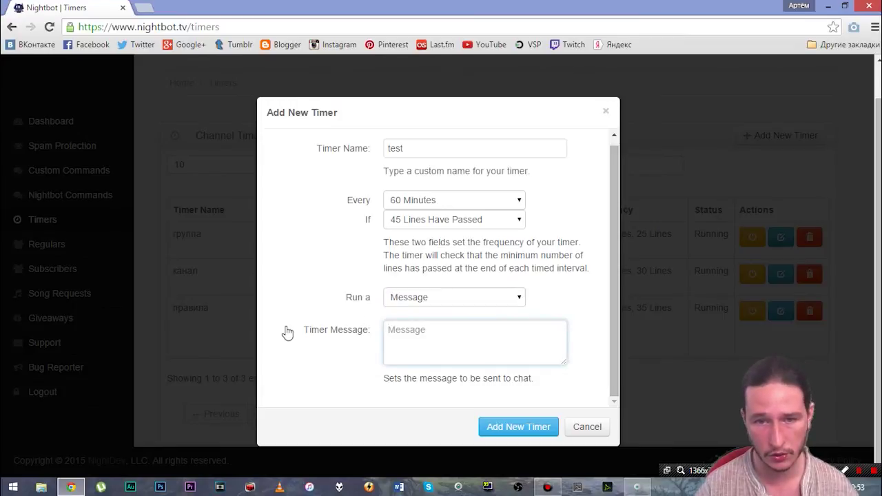
pyautogui.write('asdasd')
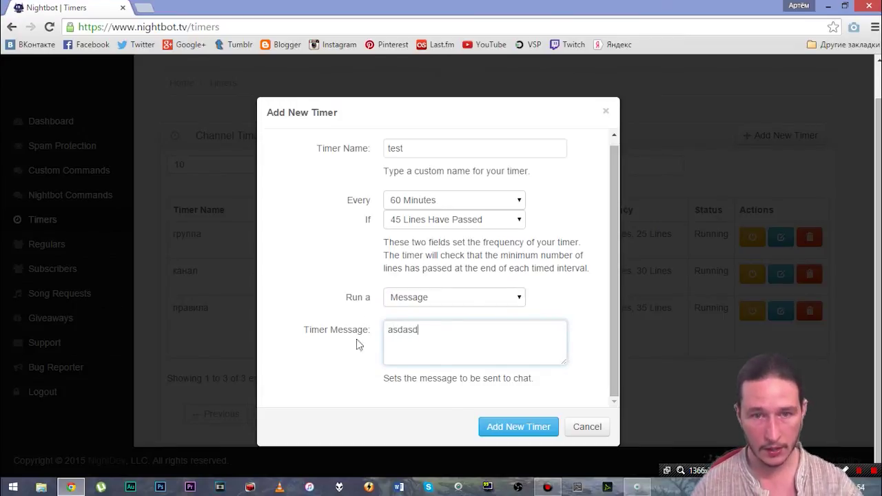
pyautogui.write('asdasdasdasdasdasd')
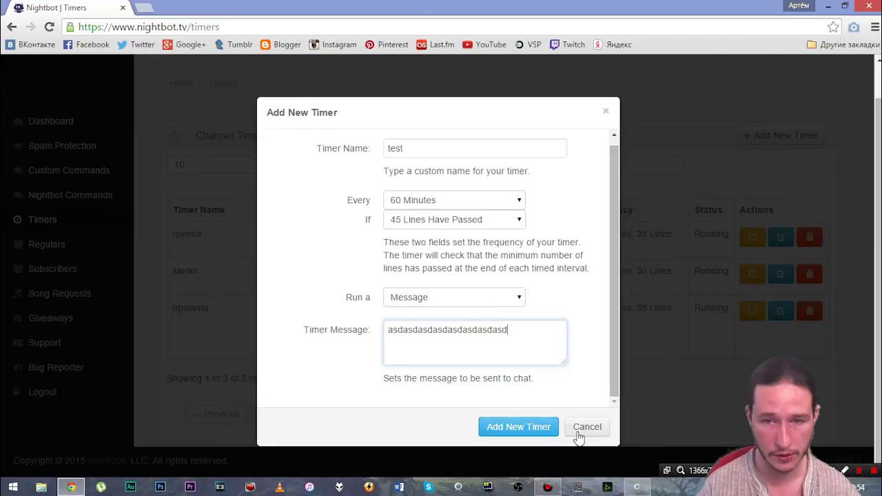
pyautogui.click(584, 428)
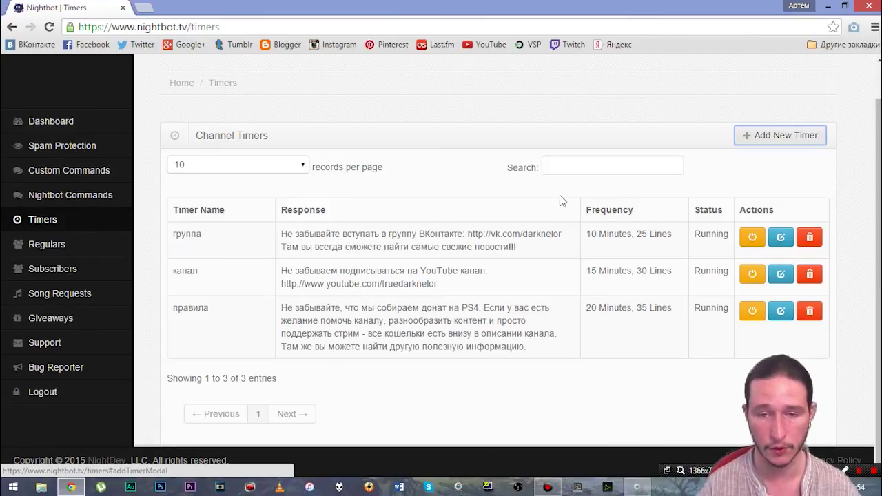
# Step: Go from the Dashboard to Custom Commands and highlight the !time command's response
pyautogui.click(38, 121)
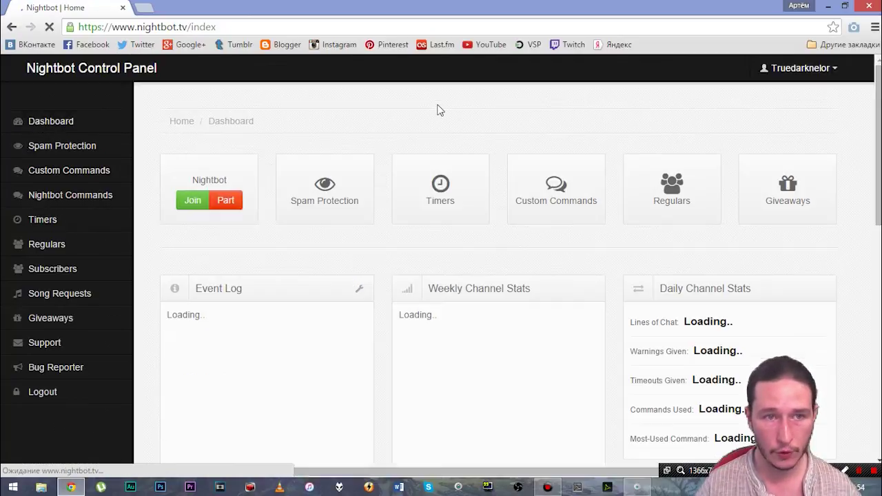
pyautogui.click(557, 197)
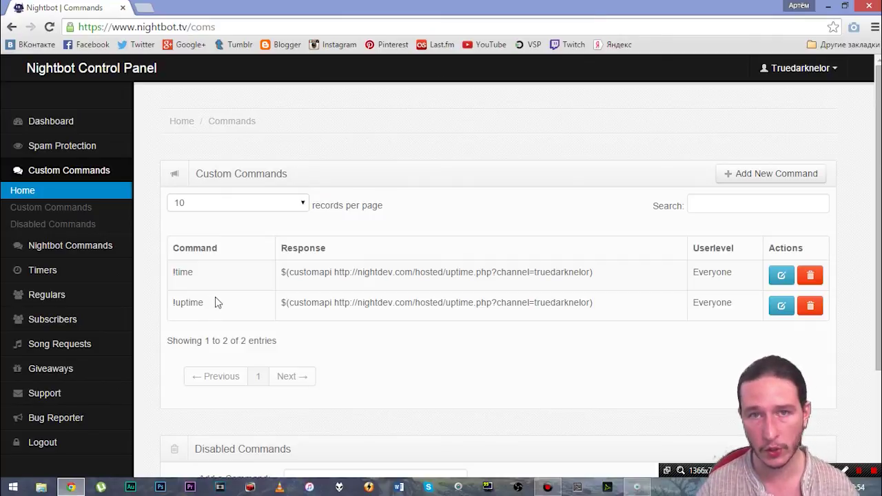
pyautogui.moveTo(281, 271); pyautogui.dragTo(600, 271)
pyautogui.click(689, 227)
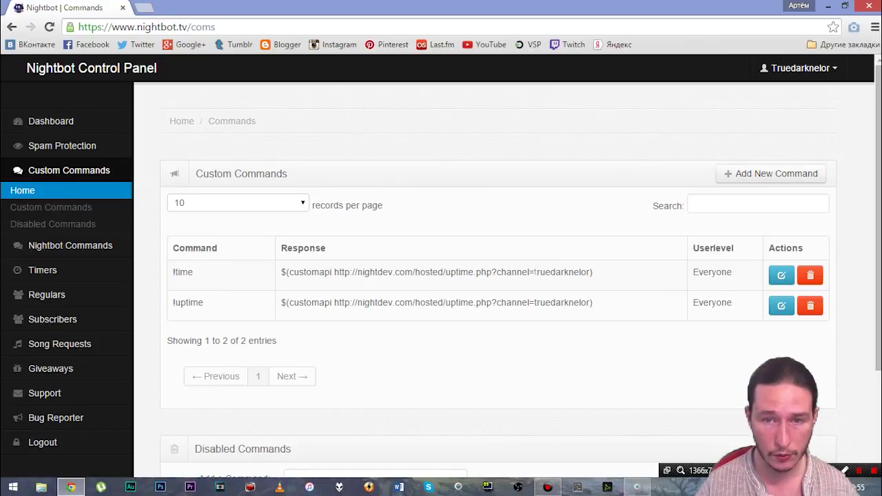
# Step: Highlight the channel name in the !time response, then close the browser window
pyautogui.moveTo(535, 272); pyautogui.dragTo(589, 271)
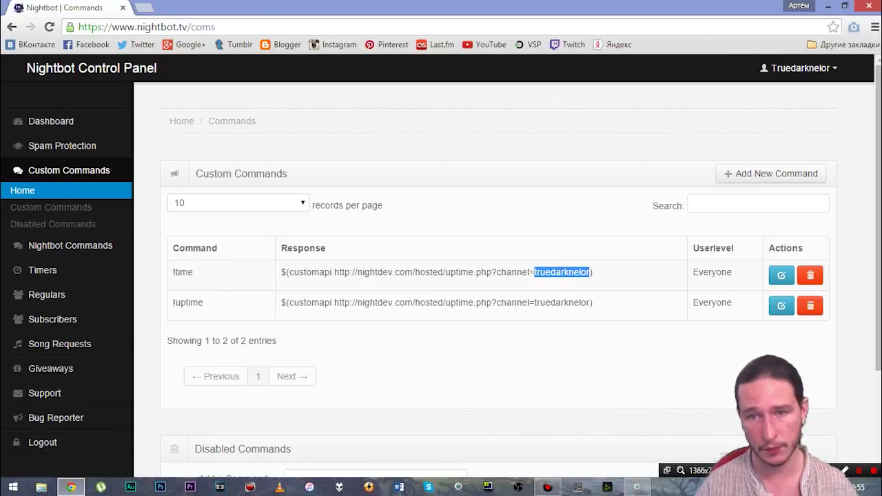
pyautogui.click(610, 272)
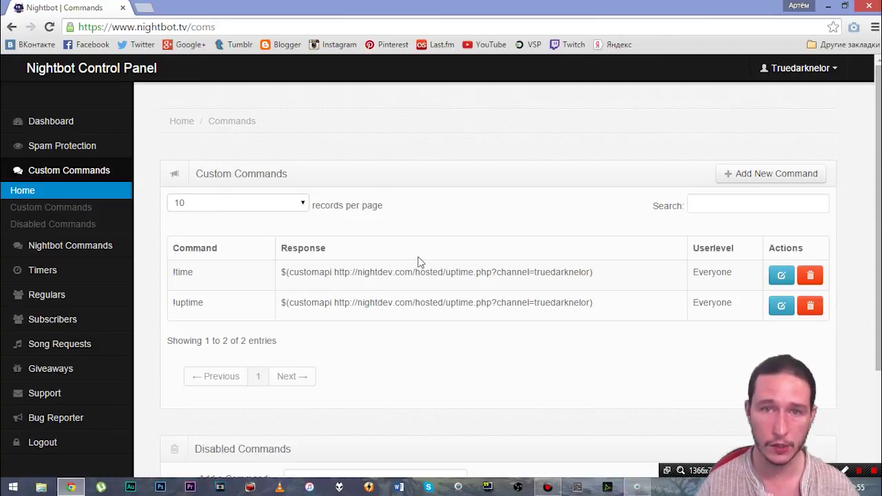
pyautogui.click(866, 5)
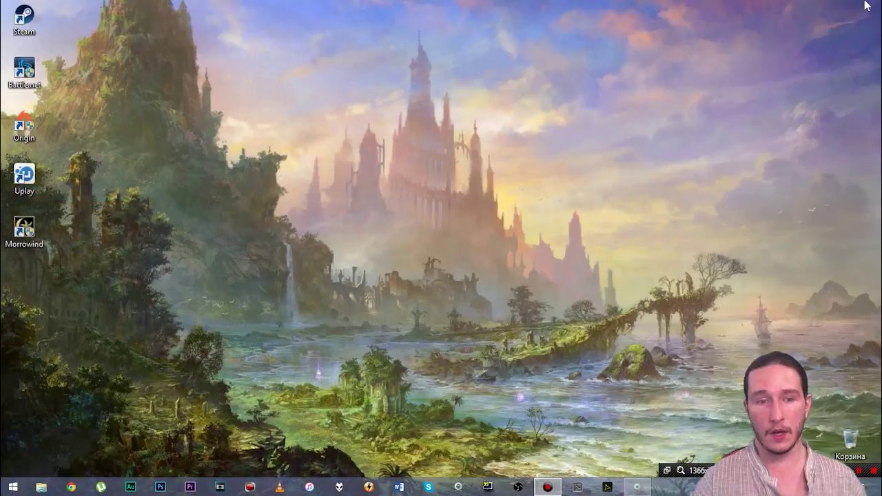